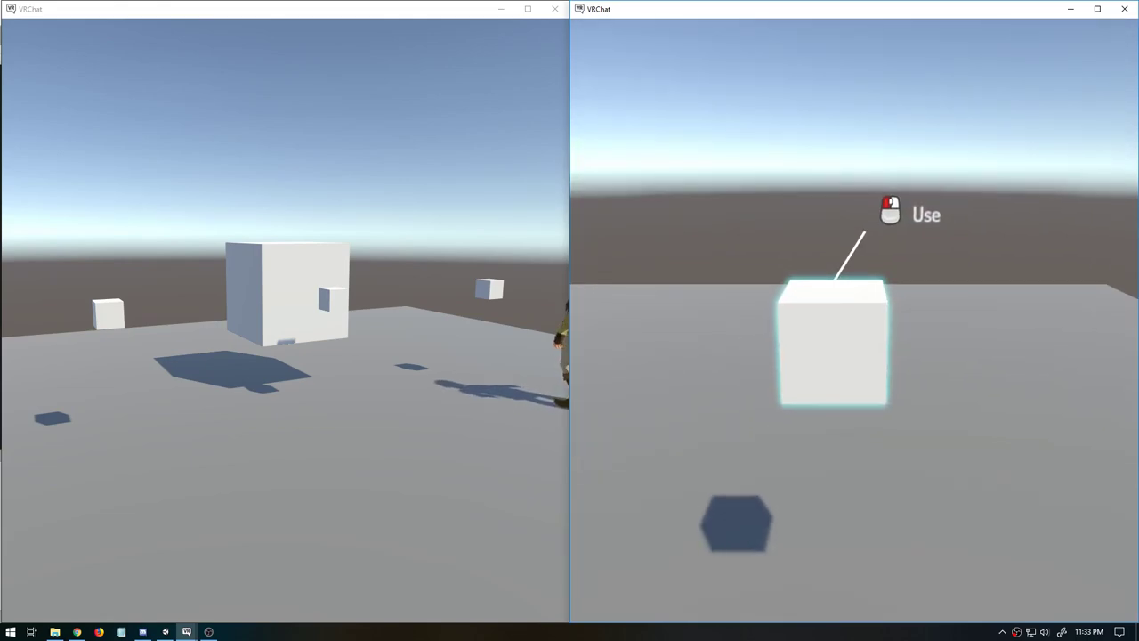
Step: Test the first small button cube in the VRChat world and walk over to the middle one
click(841, 343)
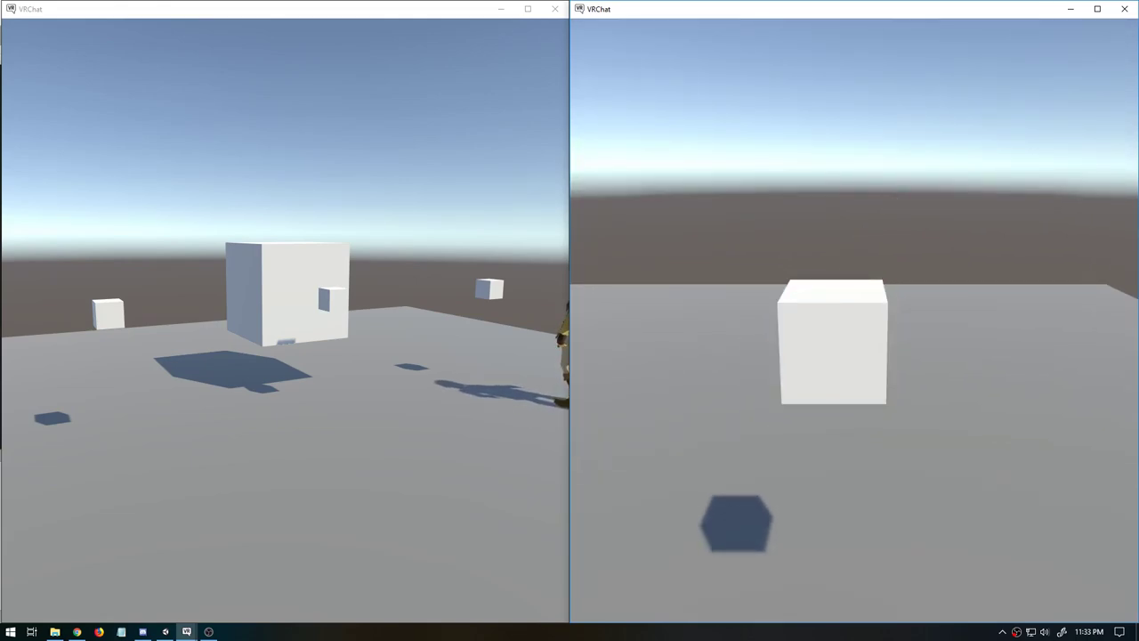
key(a)
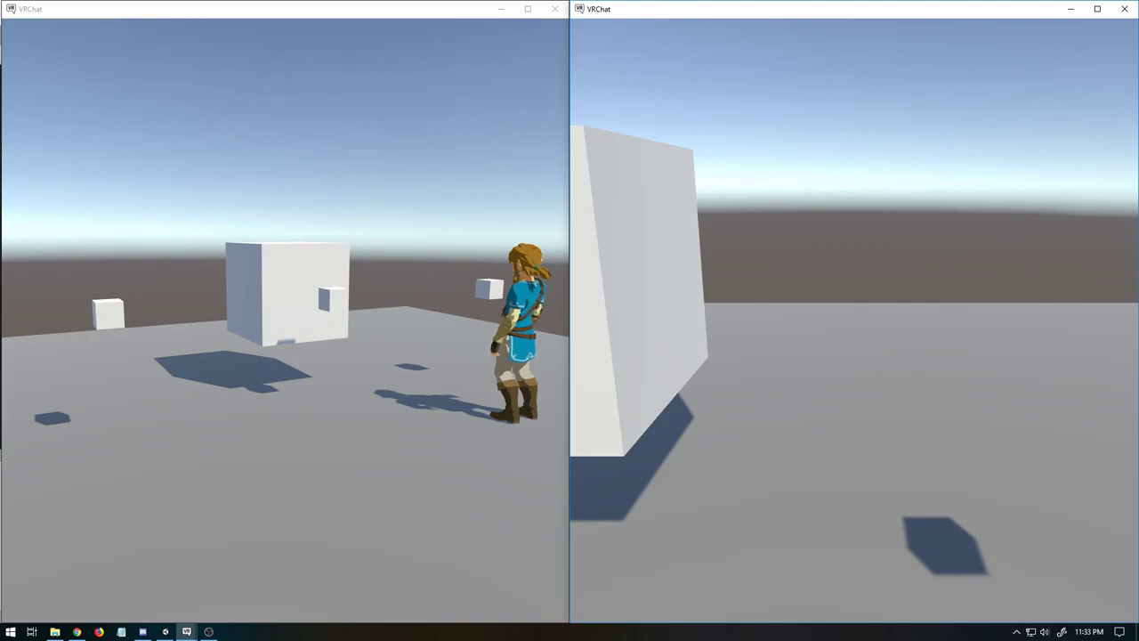
key(a)
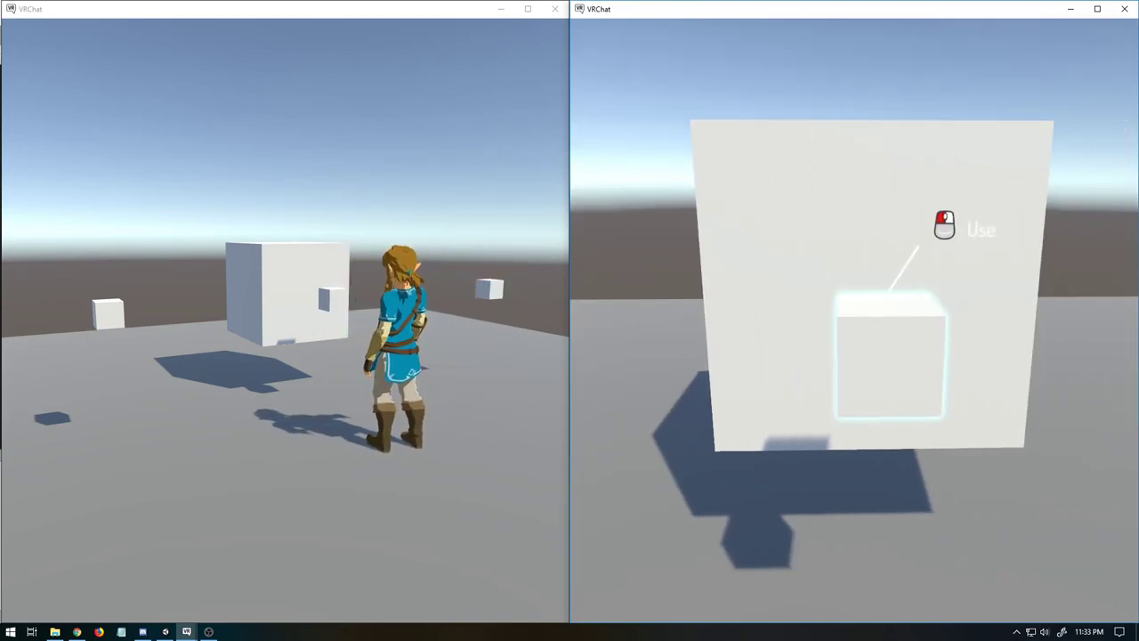
Step: Use the middle button cube repeatedly to test toggling the large white cube across both VRChat clients
click(854, 320)
click(854, 320)
click(854, 320)
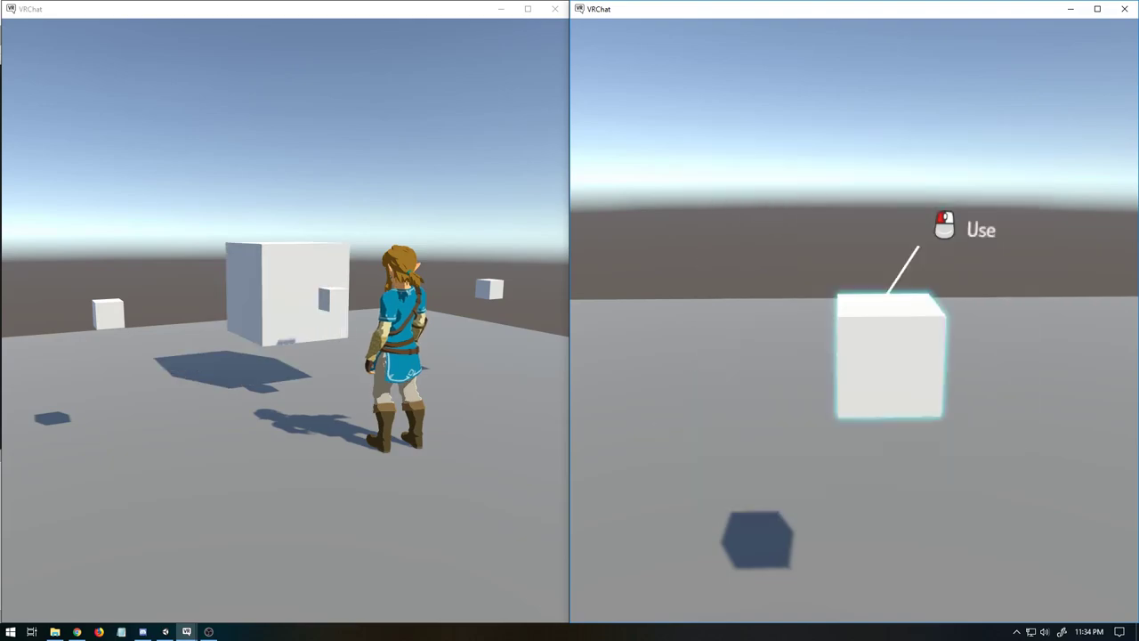
click(855, 320)
key(Escape)
click(877, 312)
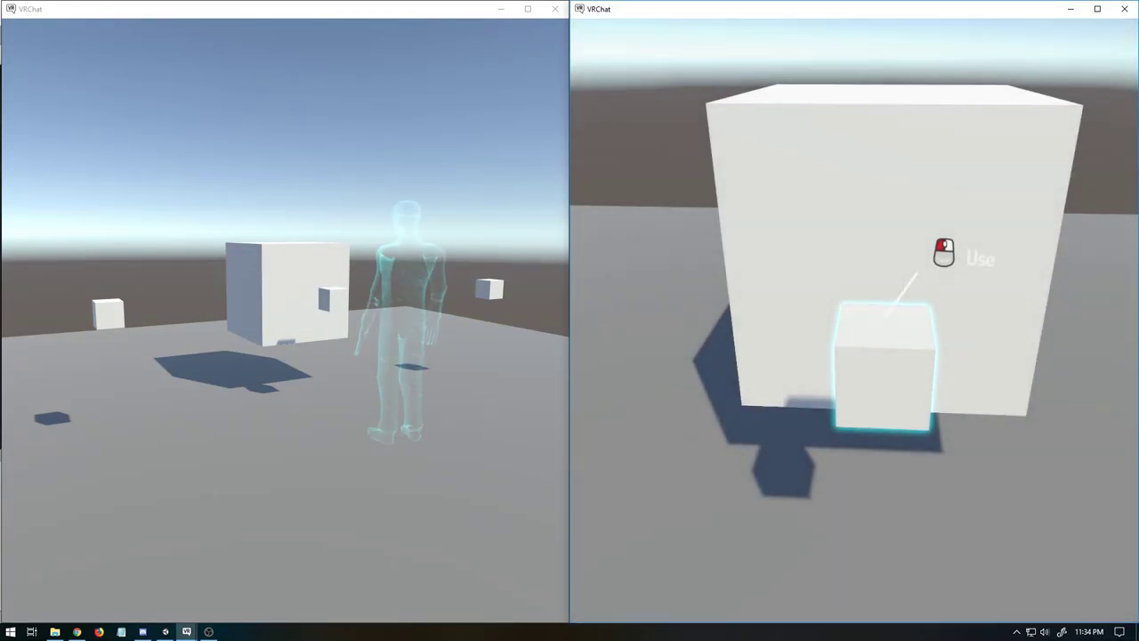
click(855, 321)
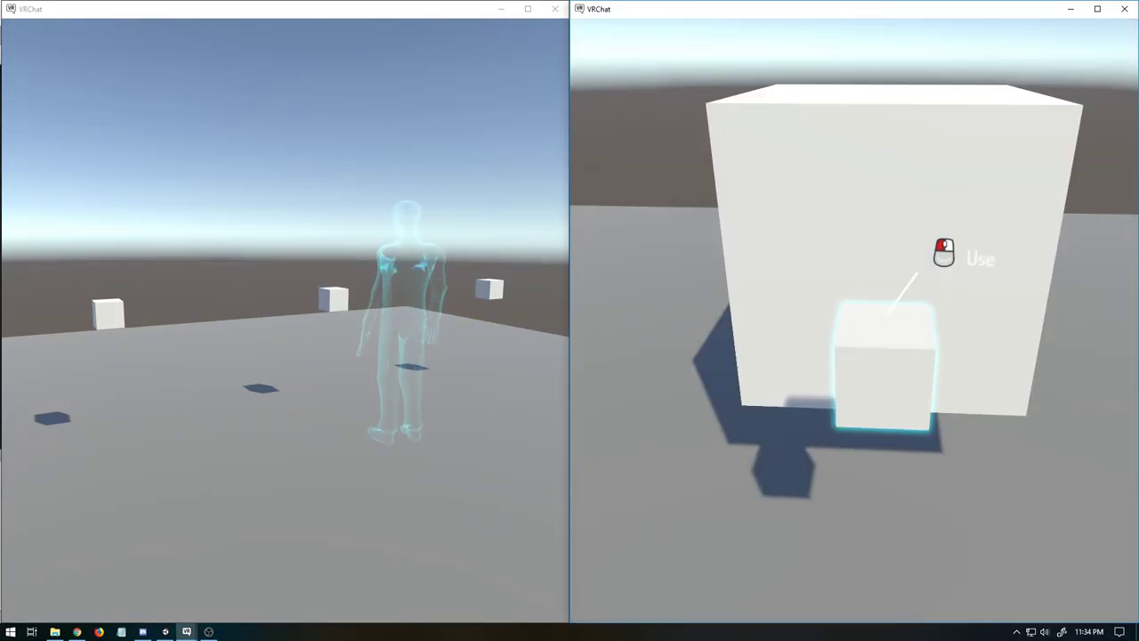
key(Escape)
click(852, 319)
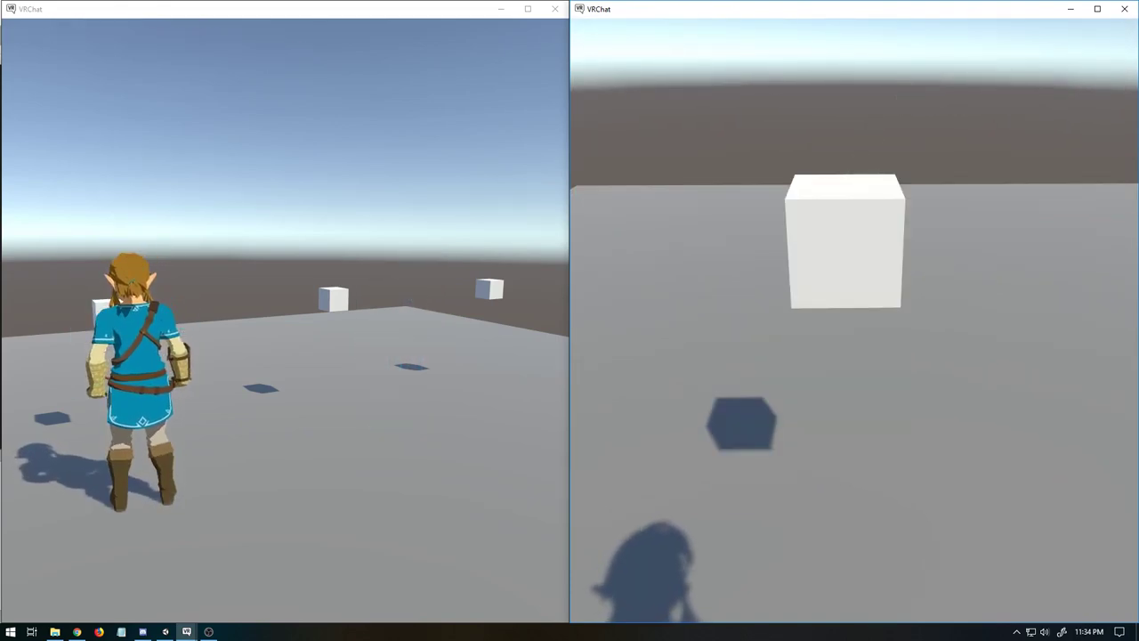
Step: Use the third button cube to test the coloured cube and compare both VRChat clients
click(854, 320)
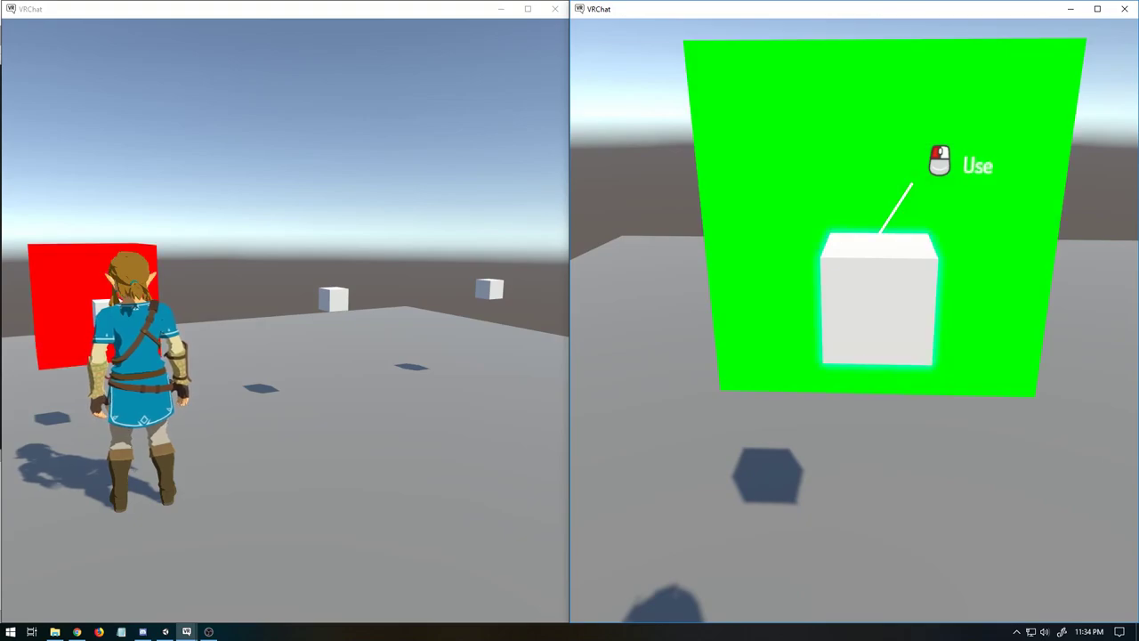
click(855, 320)
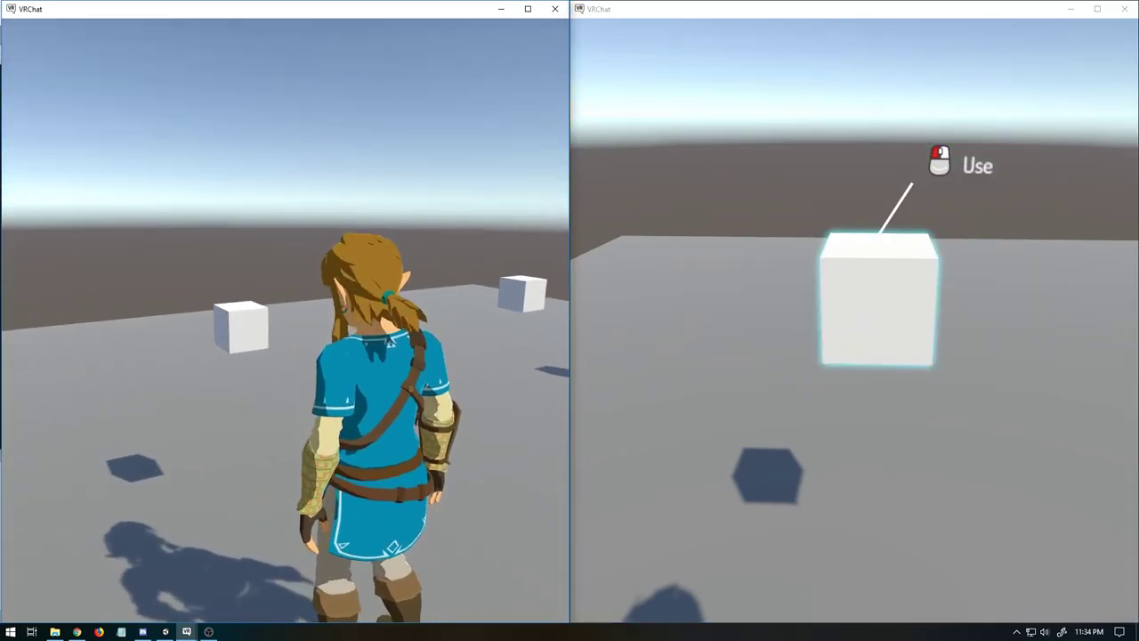
click(285, 320)
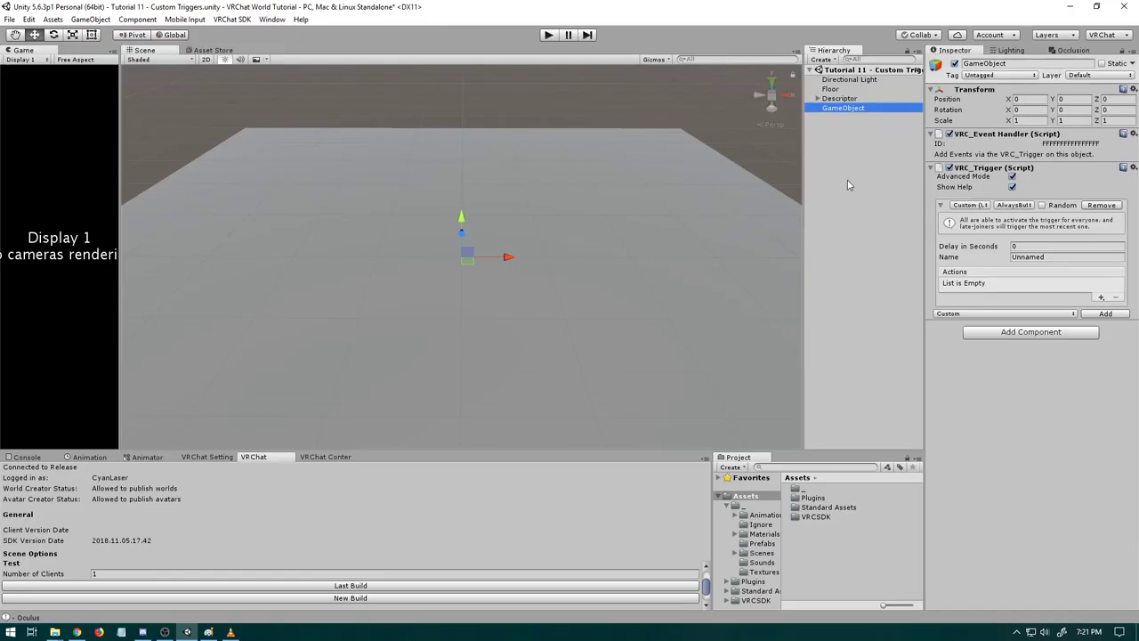
click(1009, 206)
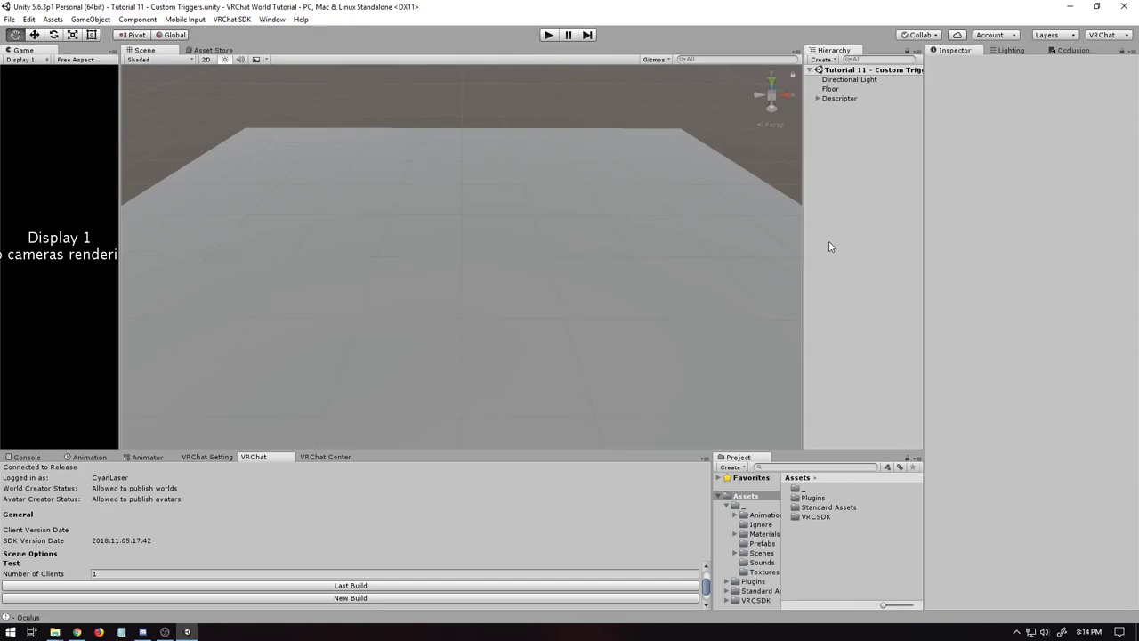
Step: Create an empty game object in the Unity scene and name it TimedEvent
right_click(848, 141)
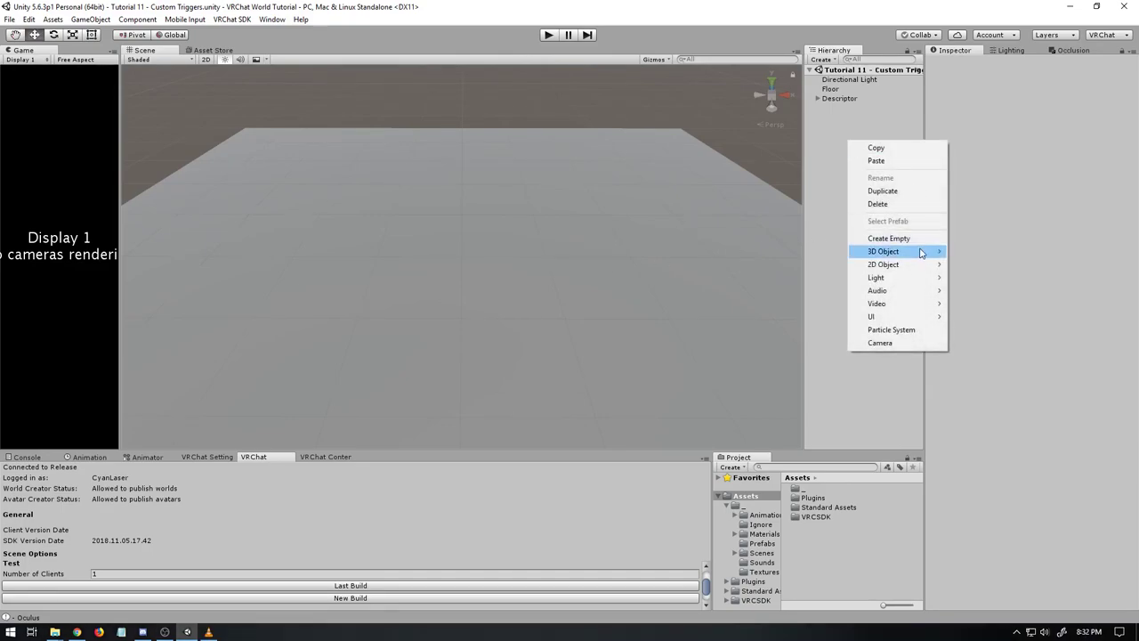
click(877, 237)
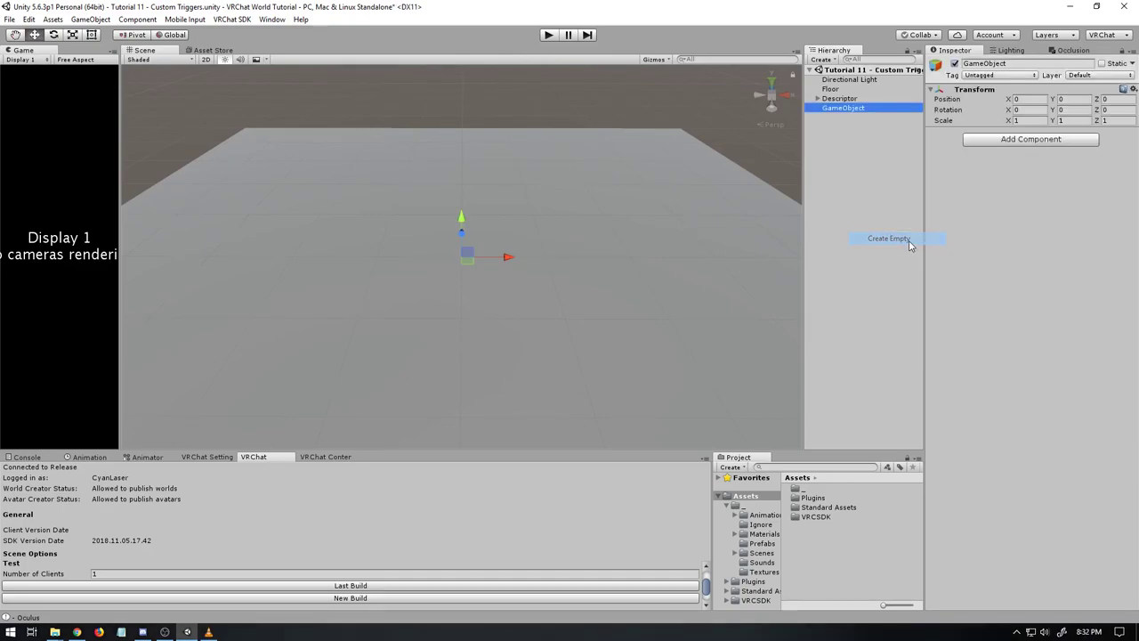
click(1040, 63)
text(TimedEvent)
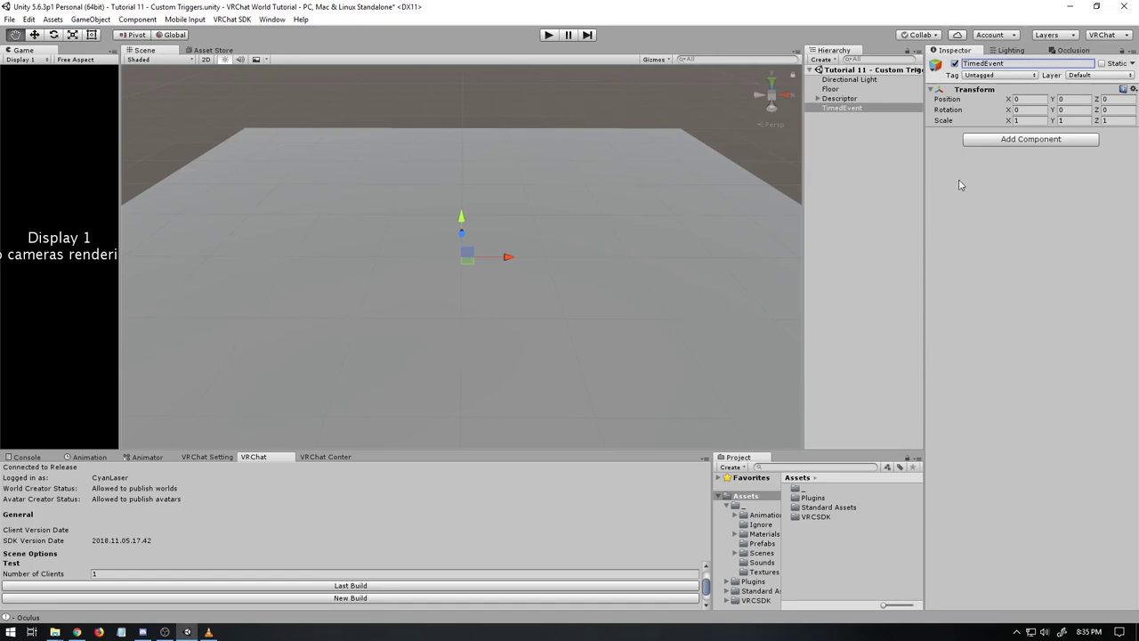
Step: Add a 3D cube as a child of TimedEvent
right_click(845, 108)
mouse_move(899, 219)
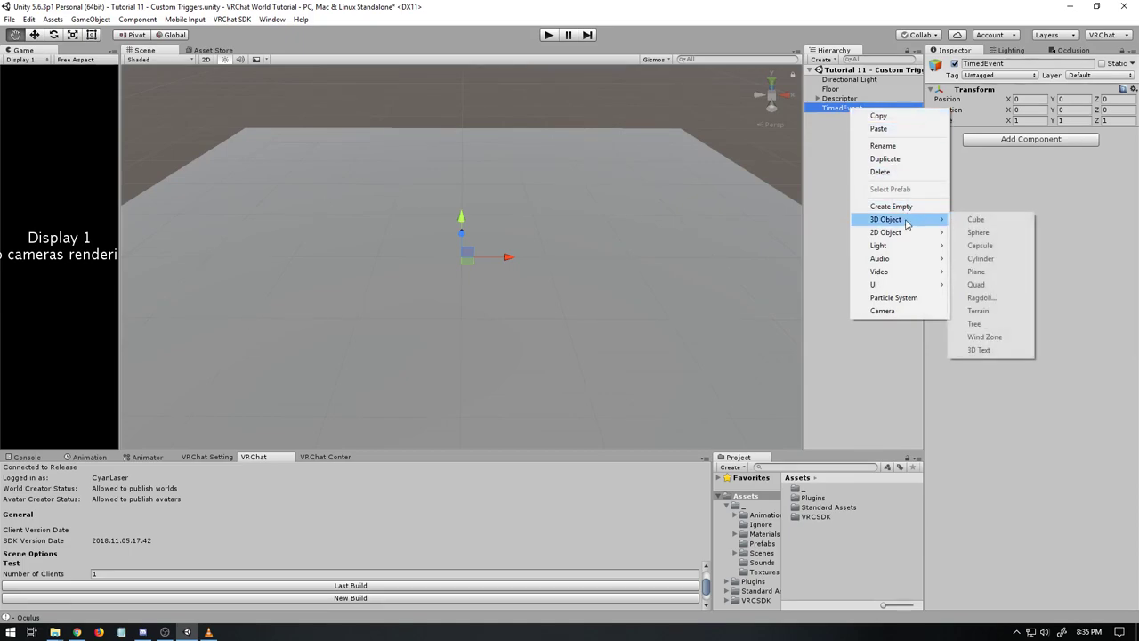
click(976, 220)
click(1034, 133)
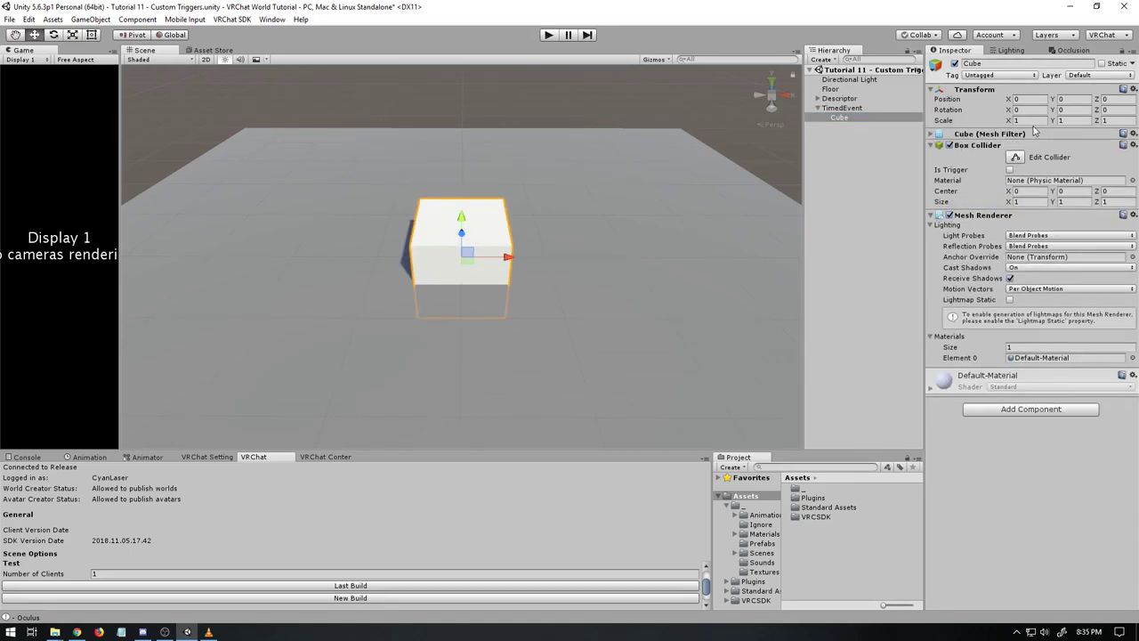
click(1034, 132)
Step: Scale the cube to 0.2 on all three axes and raise it to Y position 1
click(1031, 120)
text(.2)
key(Tab)
text(.2)
key(Tab)
text(.2)
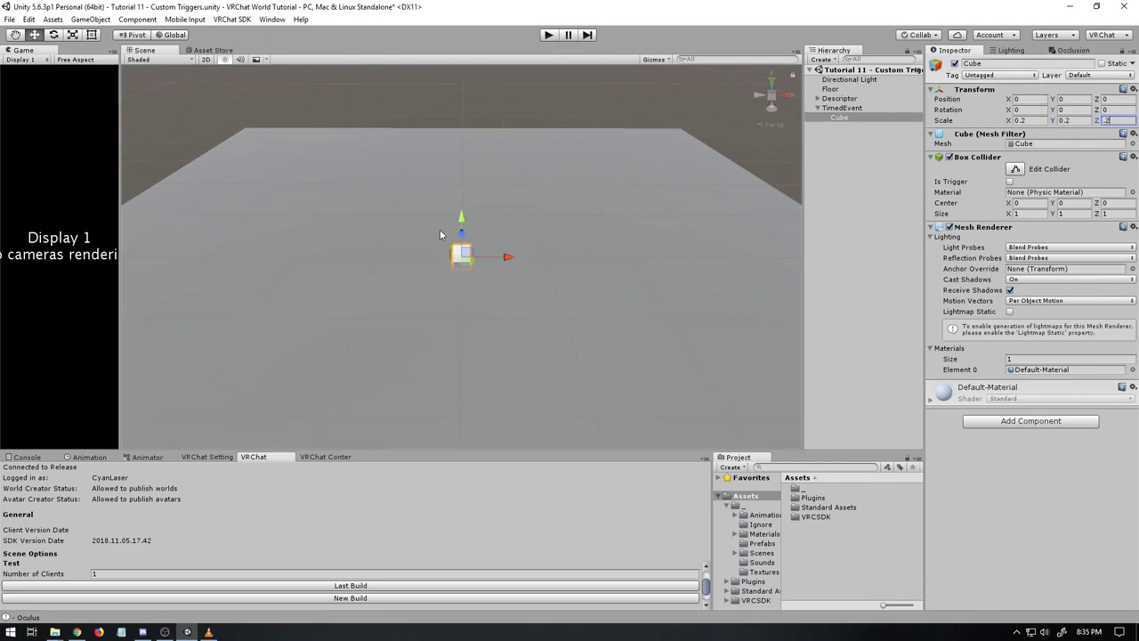
drag(460, 218, 460, 142)
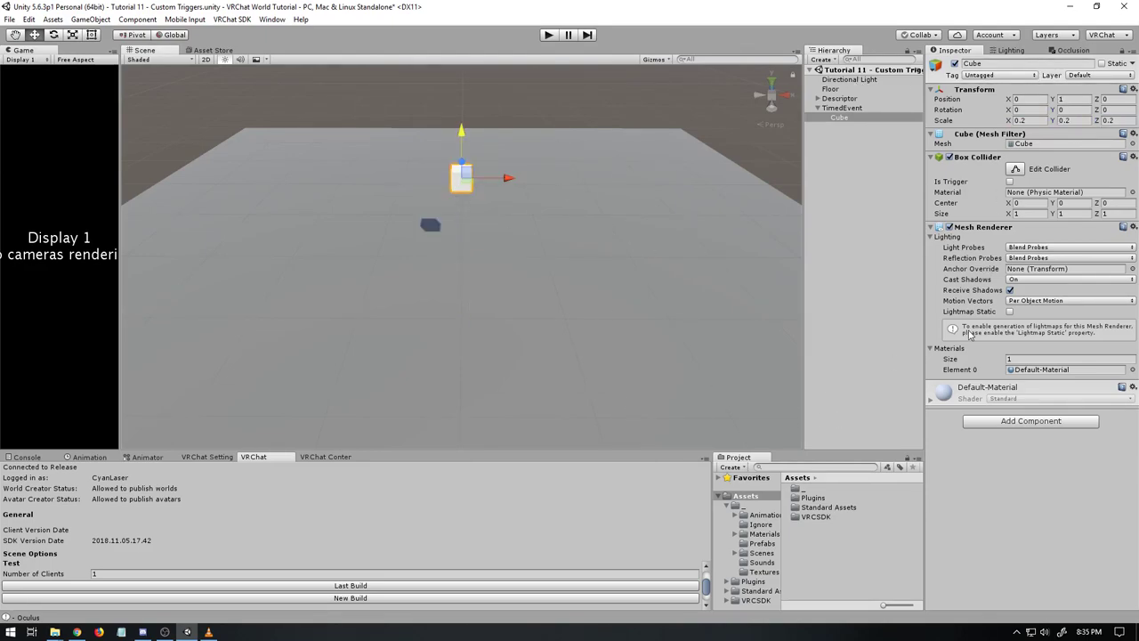
Step: Add a VRC_Trigger component to the cube with an OnInteract trigger whose broadcast type is AlwaysUnbuffered
click(1008, 422)
click(1002, 469)
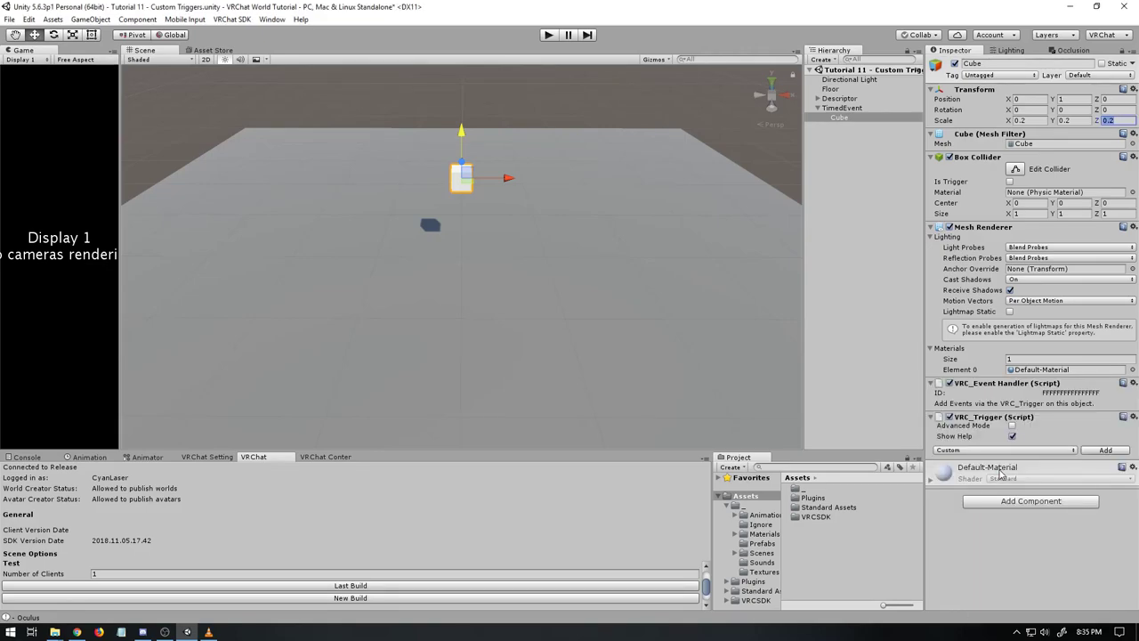
click(1006, 450)
click(1030, 297)
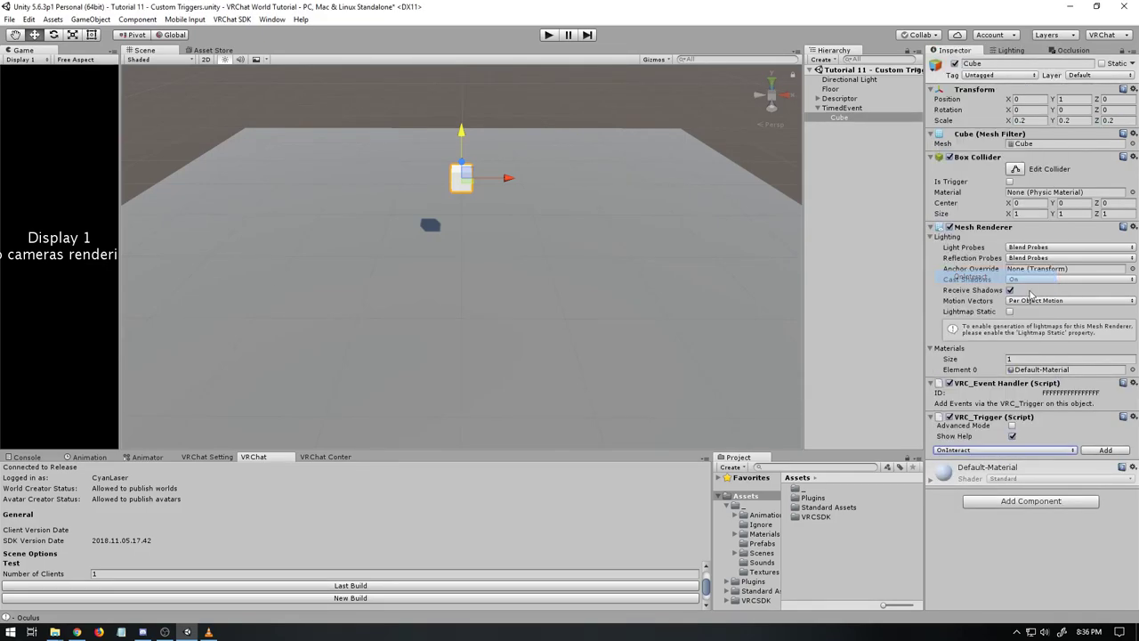
click(1099, 451)
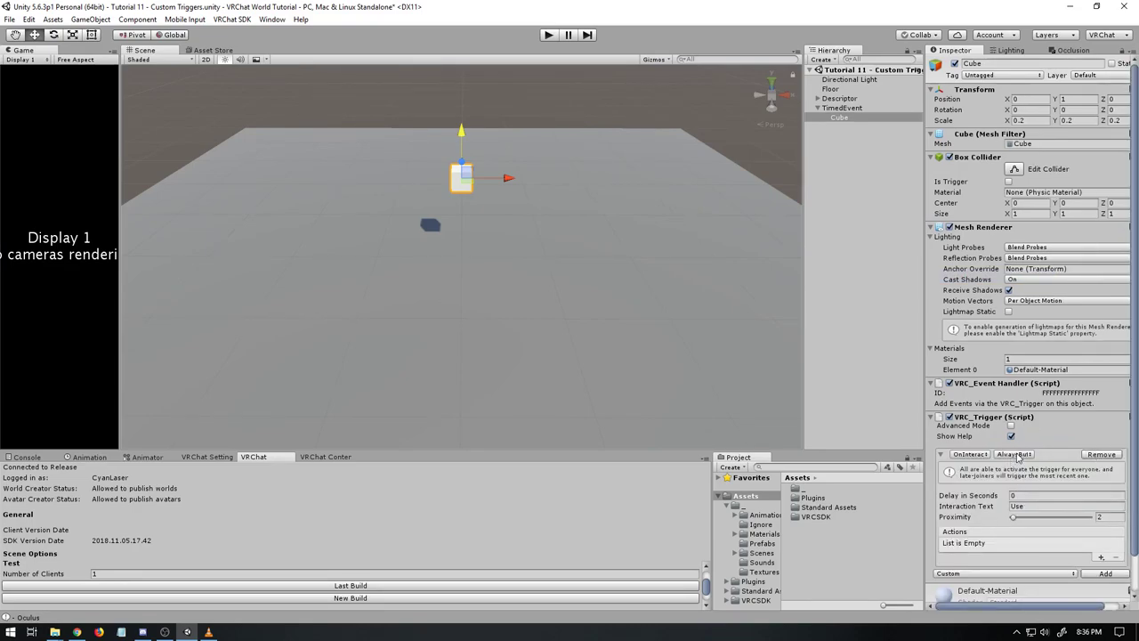
click(1015, 455)
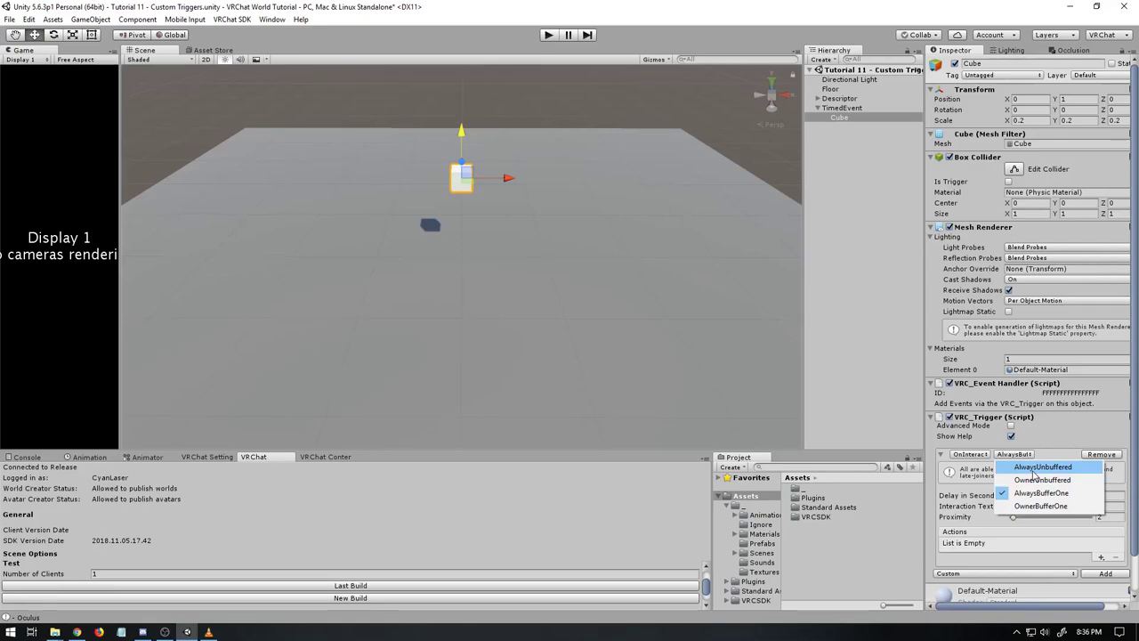
click(1033, 469)
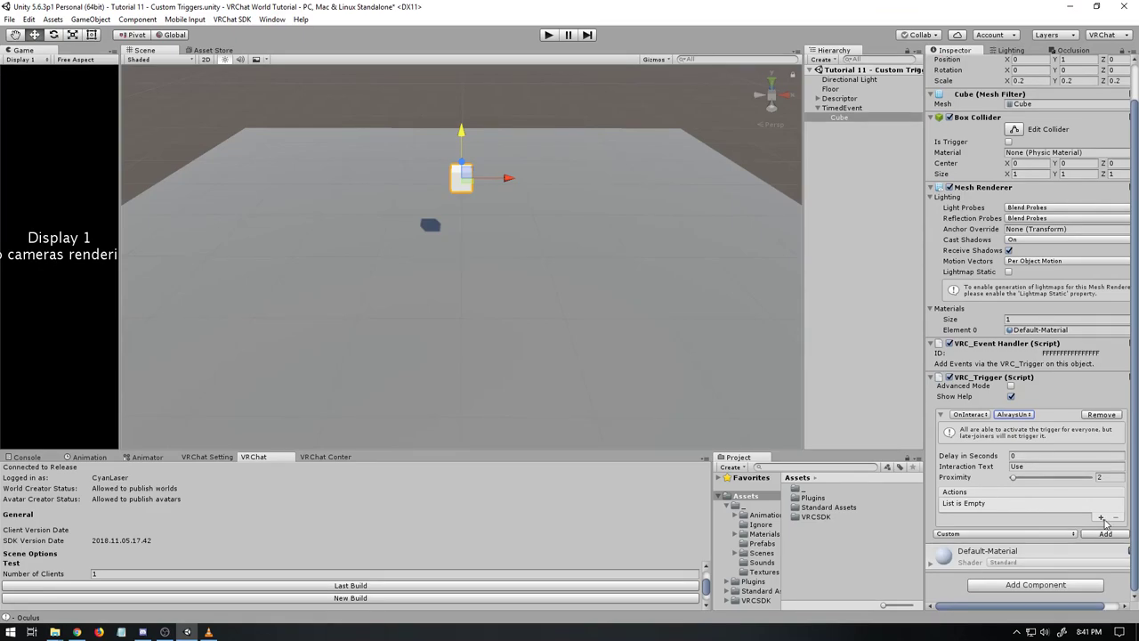
Step: Add a SetComponentActive action to the OnInteract trigger with Cube as receiver, component UnityEngine.BoxCollider and Enable set to False
click(1101, 517)
mouse_move(1103, 527)
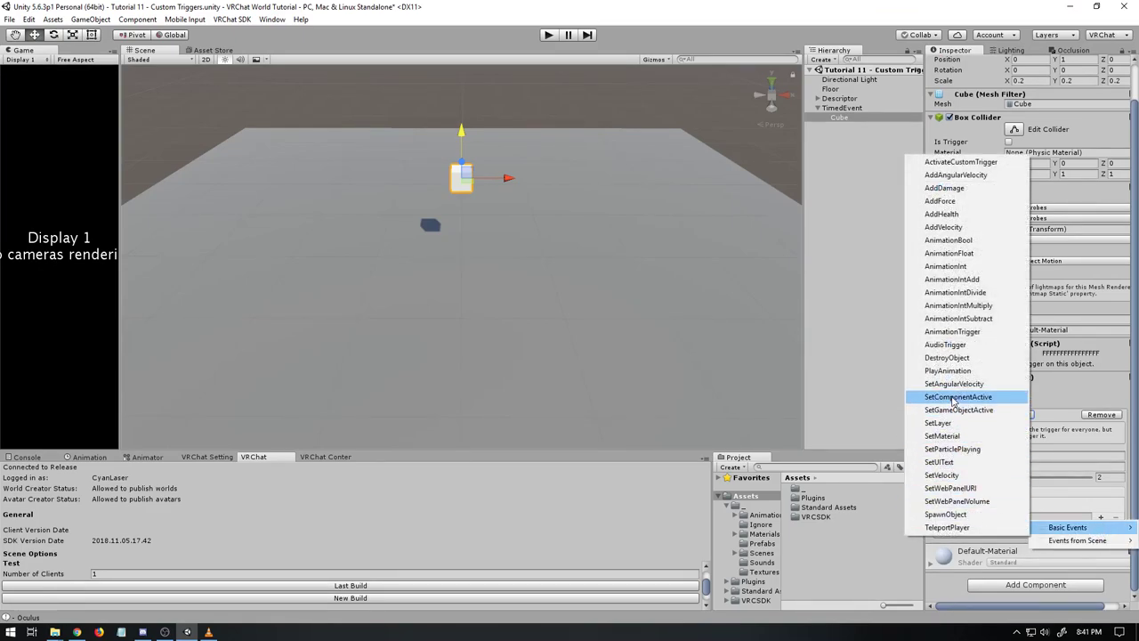
click(953, 397)
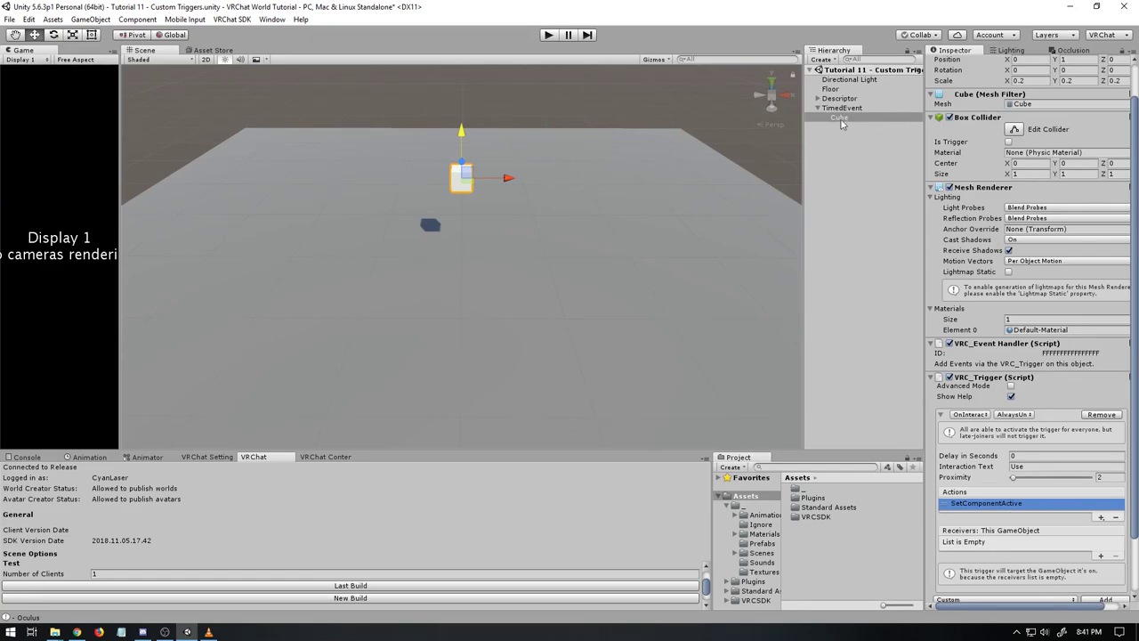
drag(843, 124, 992, 536)
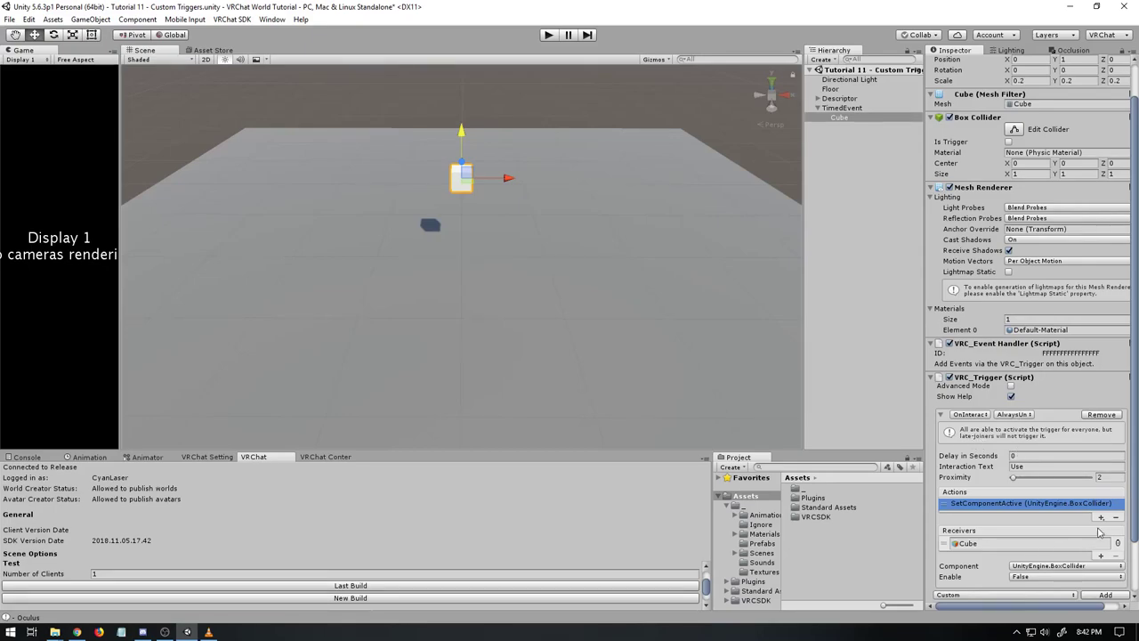
Step: Add an ActivateCustomTrigger action to the OnInteract trigger
click(1101, 518)
mouse_move(1101, 526)
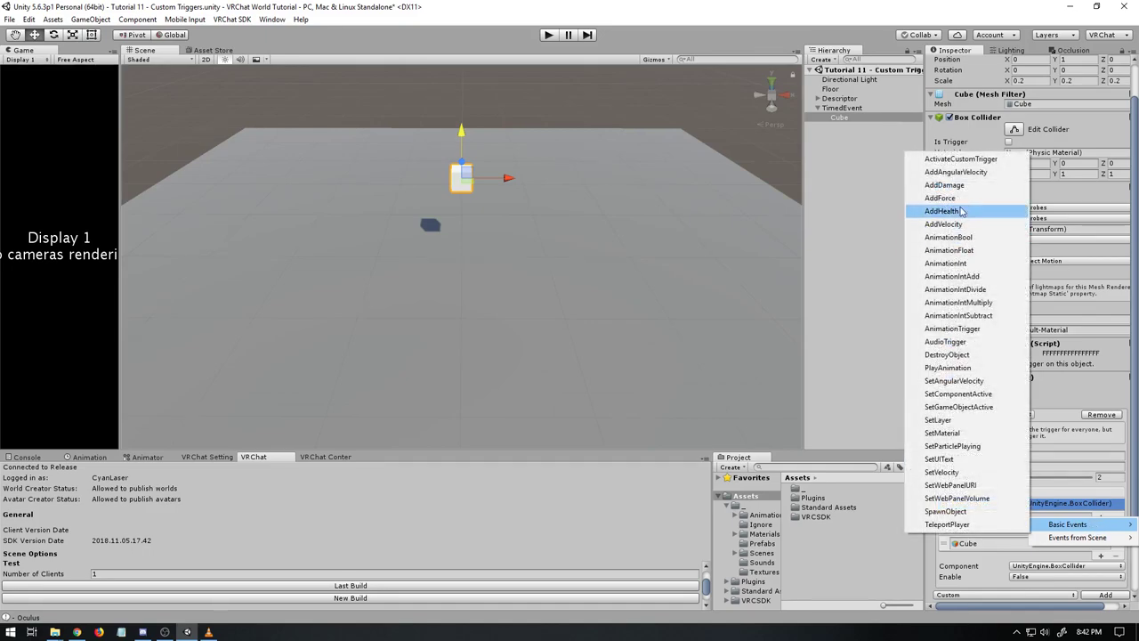
click(961, 159)
scroll(988, 401, down, 1)
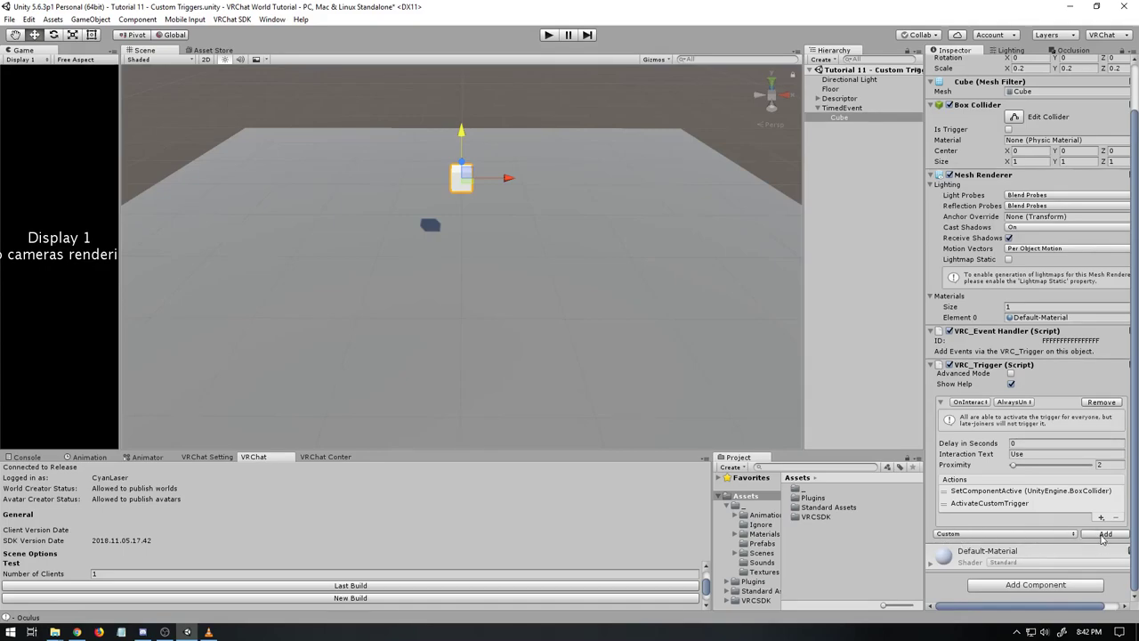
Step: Add a Custom trigger to the cube, enable Advanced Mode, and set the new trigger's broadcast type to Local
click(1104, 534)
scroll(1068, 525, down, 3)
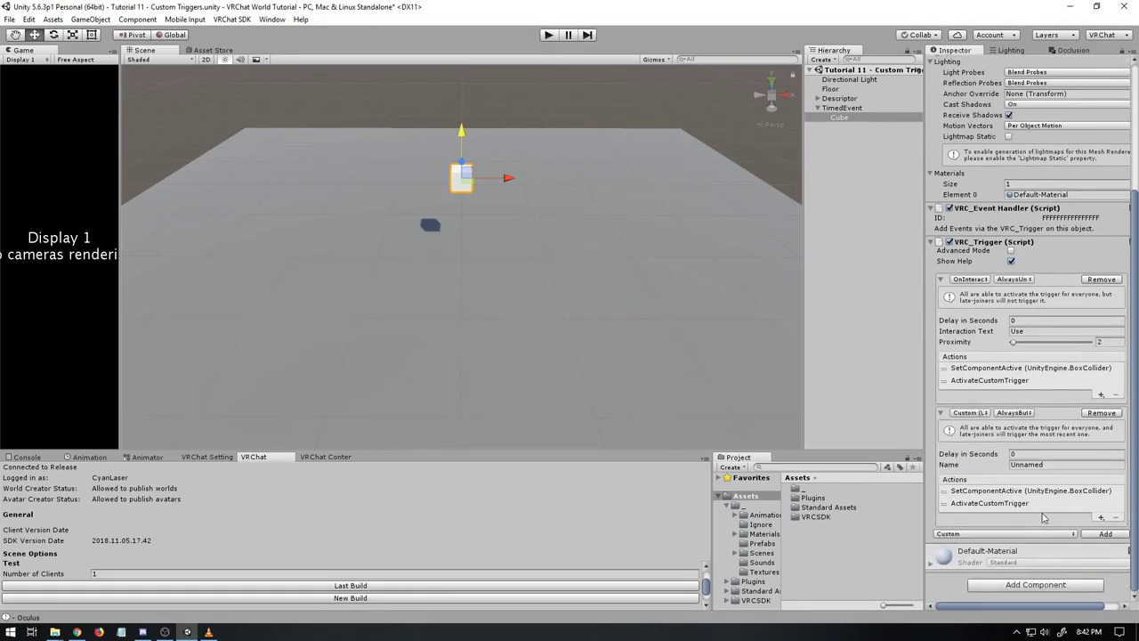
click(1014, 413)
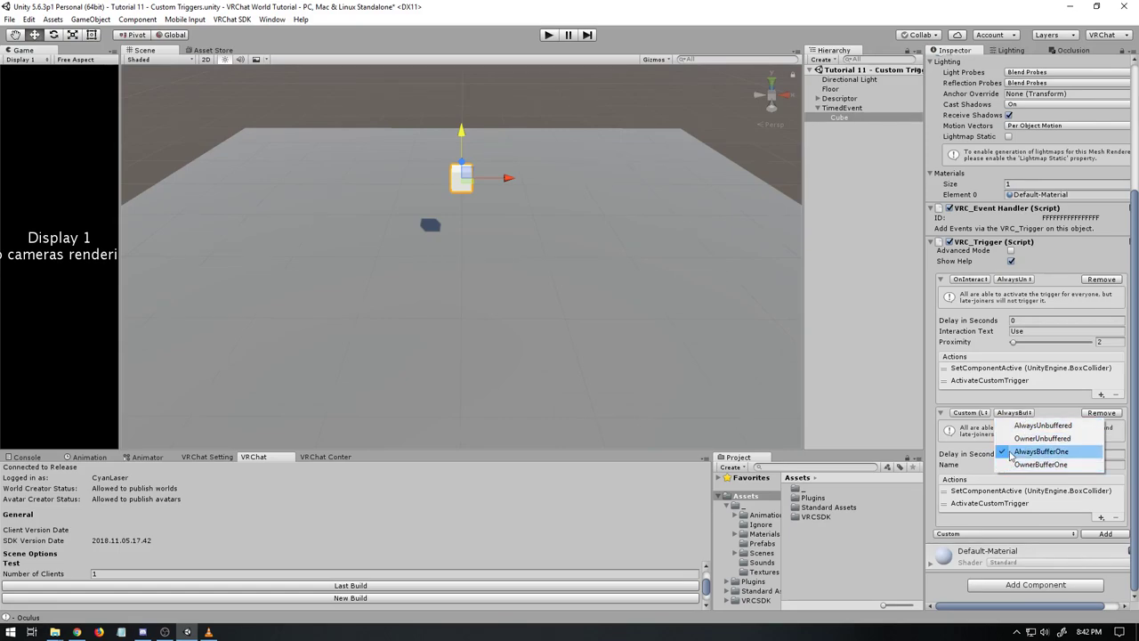
click(1011, 250)
click(1006, 413)
click(1024, 452)
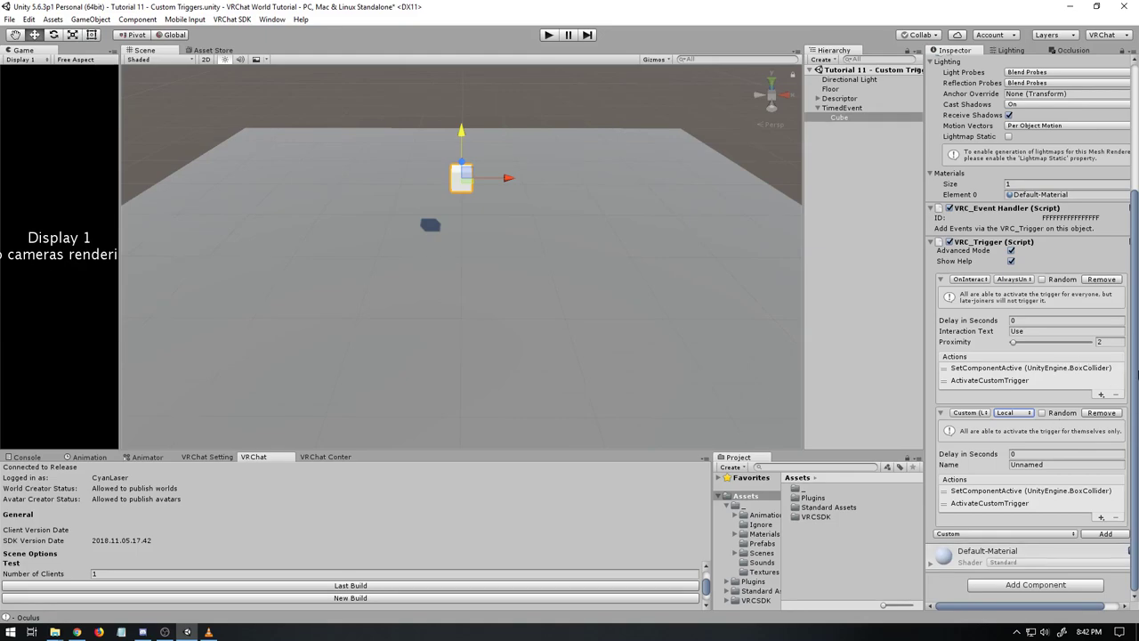
Step: Assign Cube as the receiver of the ActivateCustomTrigger action and name the custom trigger EnableButton
click(1002, 381)
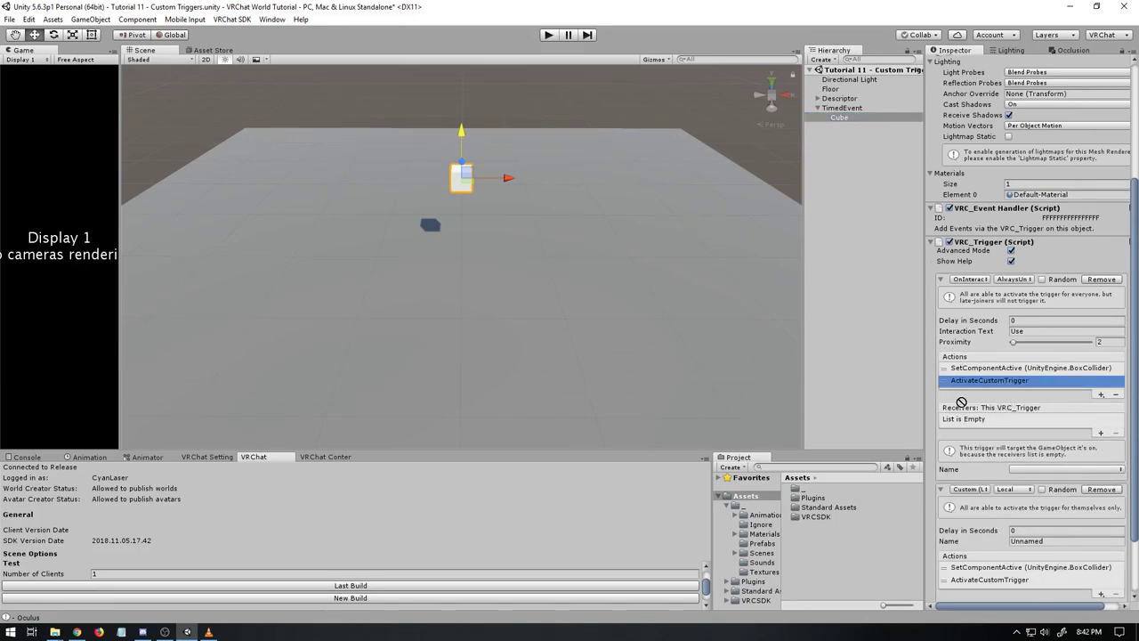
drag(961, 407, 966, 418)
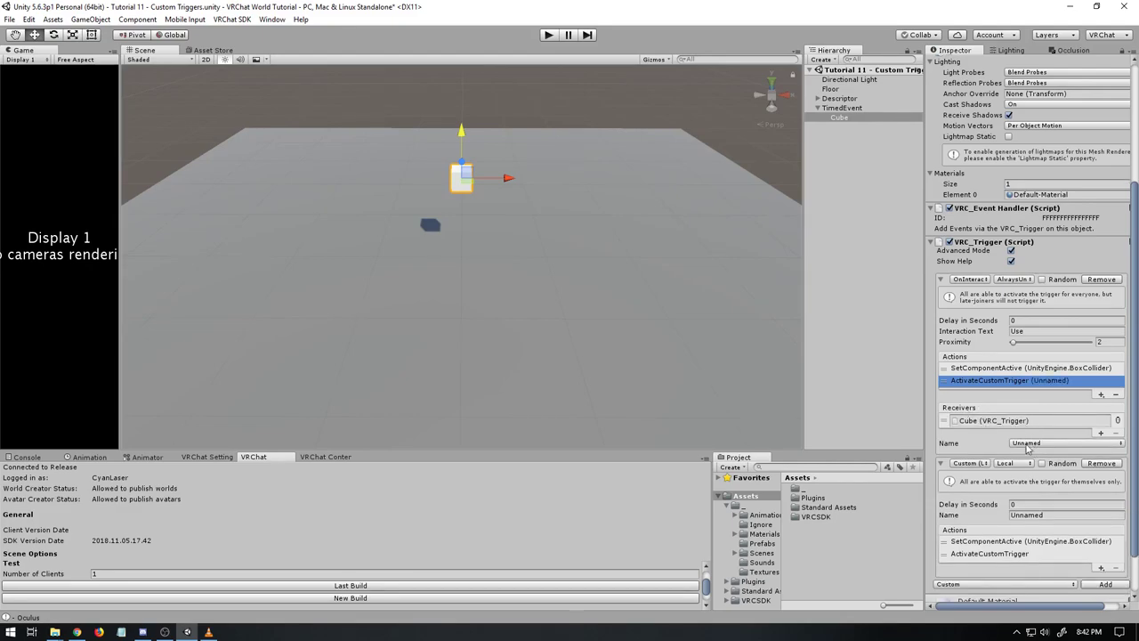
click(1047, 516)
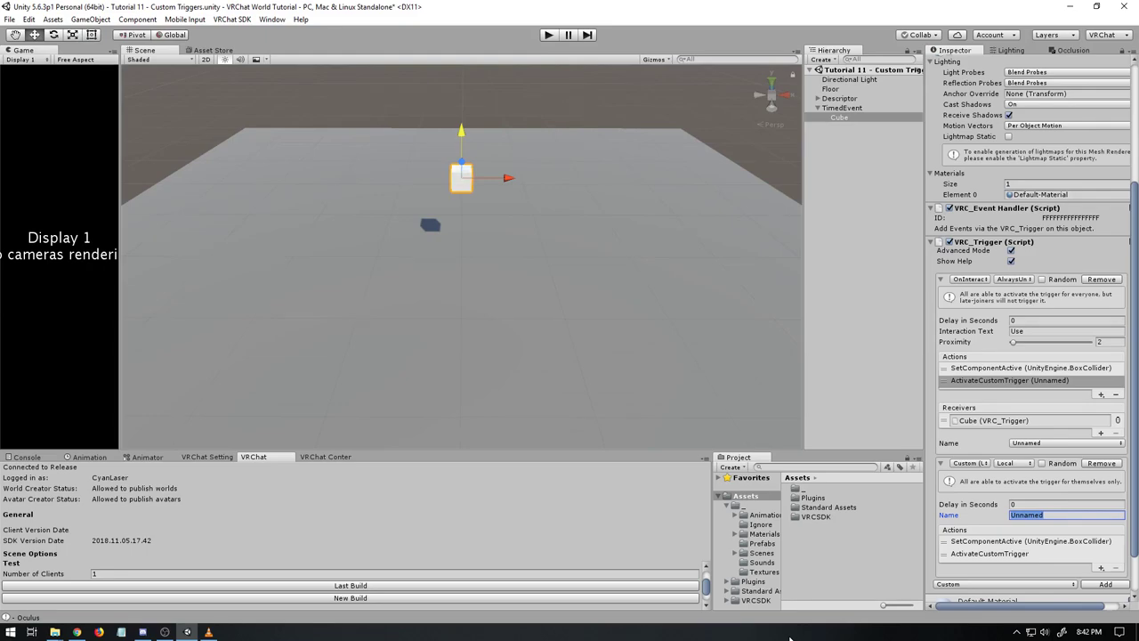
text(EnableButton)
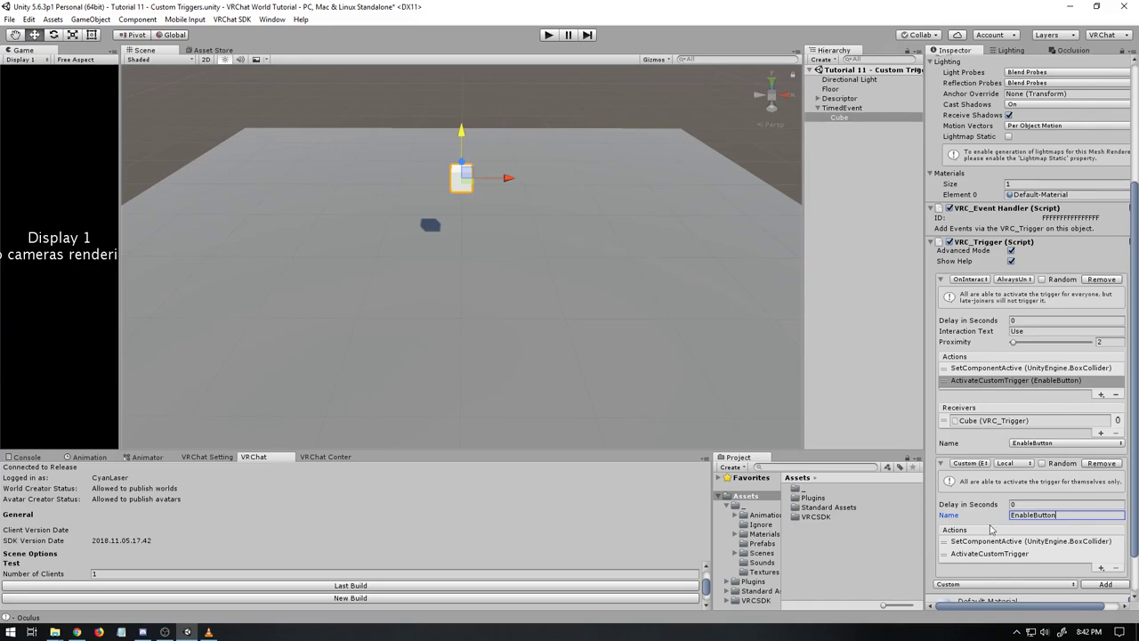
Step: Set Enable to True on the SetComponentActive action of the EnableButton custom trigger
click(988, 547)
scroll(993, 499, down, 3)
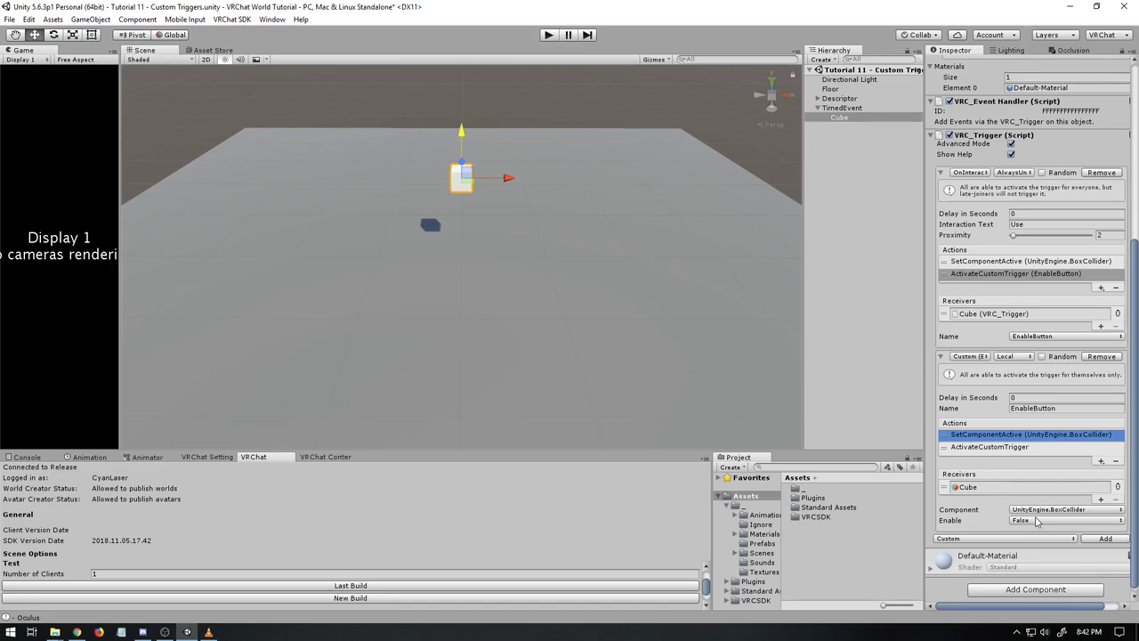
click(1038, 521)
click(1036, 547)
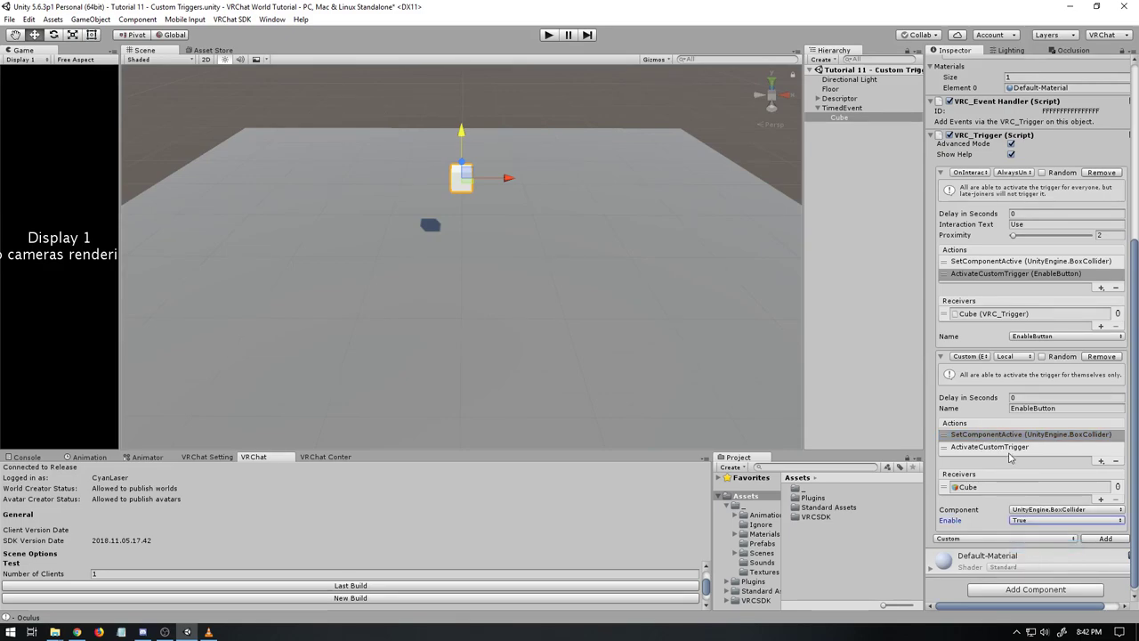
Step: Remove the ActivateCustomTrigger action from the EnableButton trigger and set the trigger's delay to 2 seconds
click(1010, 446)
click(1117, 462)
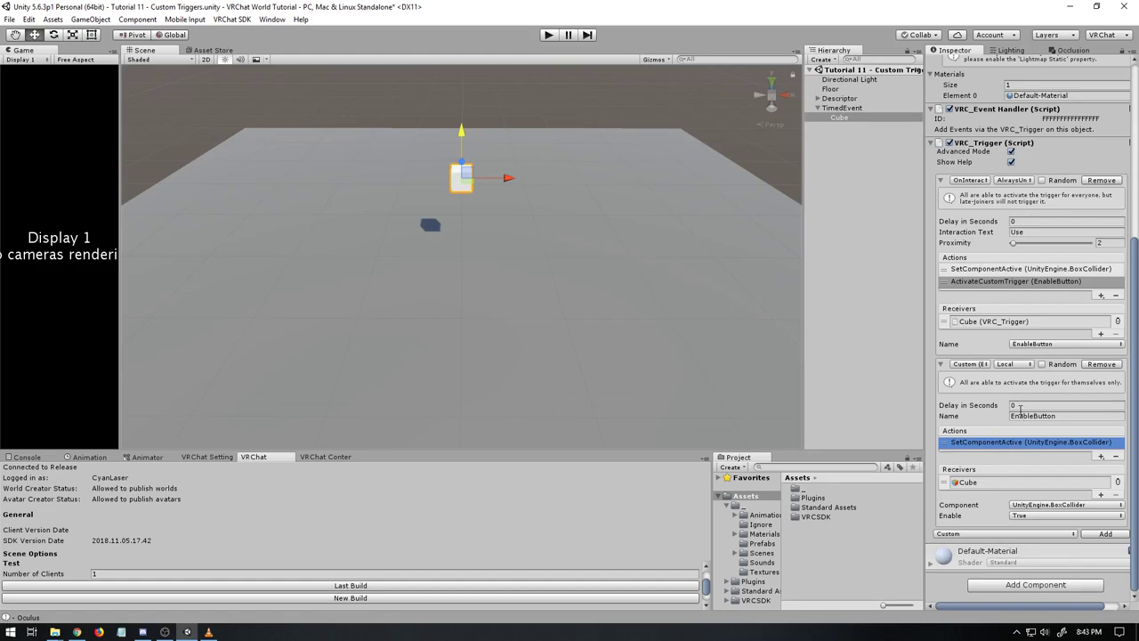
click(1021, 406)
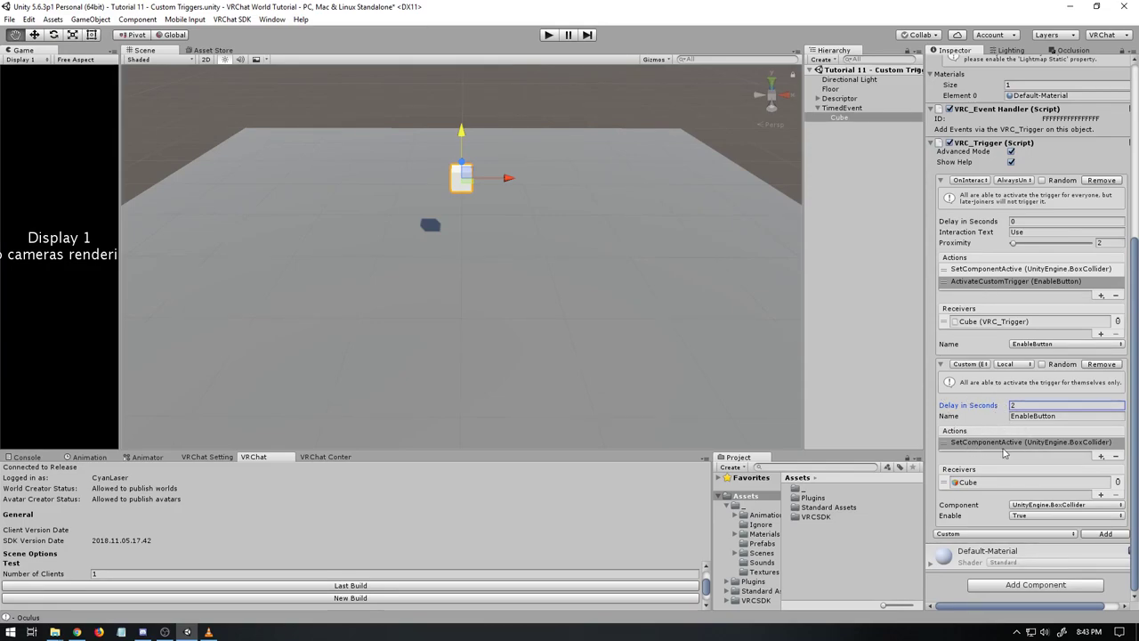
Step: Move the TimedEvent object sideways along X, away from the centre of the floor
click(842, 108)
ctrl+drag(508, 257, 671, 291)
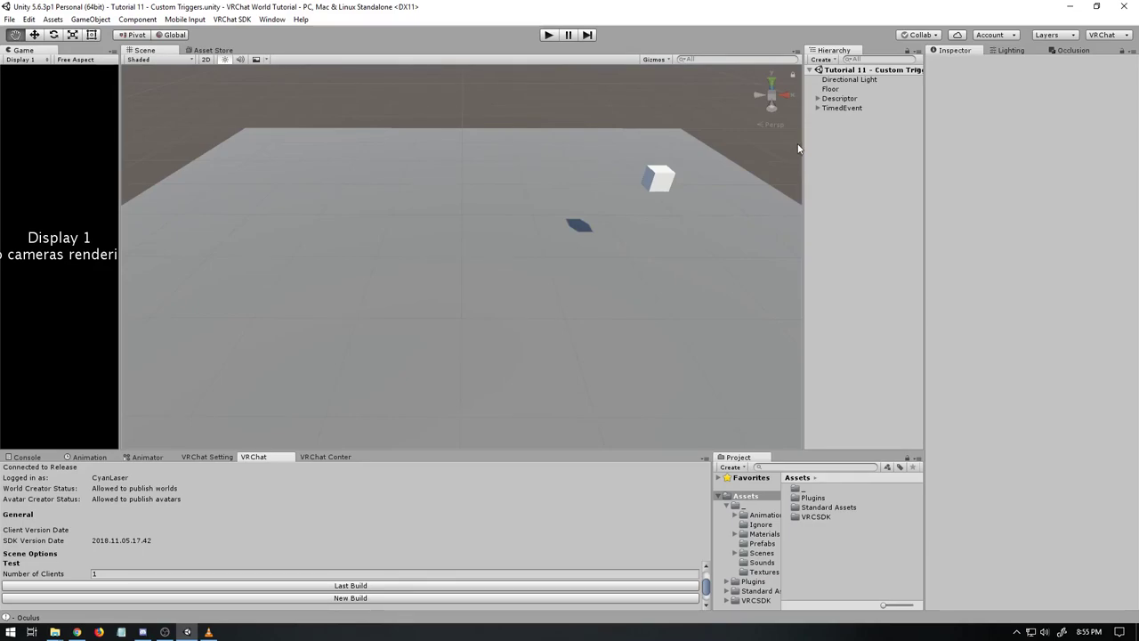
Step: Create an empty object at the scene root and name it MultiUse
right_click(835, 136)
click(881, 237)
click(1072, 64)
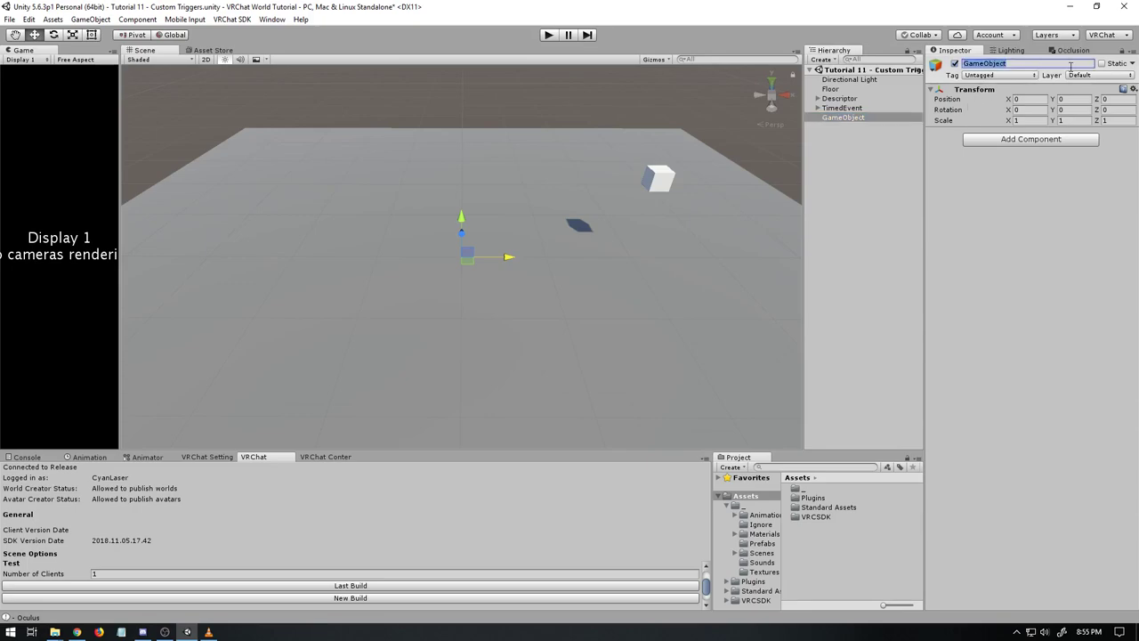
text(MultiUse)
key(Return)
Step: Add a 3D Cube under MultiUse and scale it to 0.1 on X, Y and Z
right_click(850, 120)
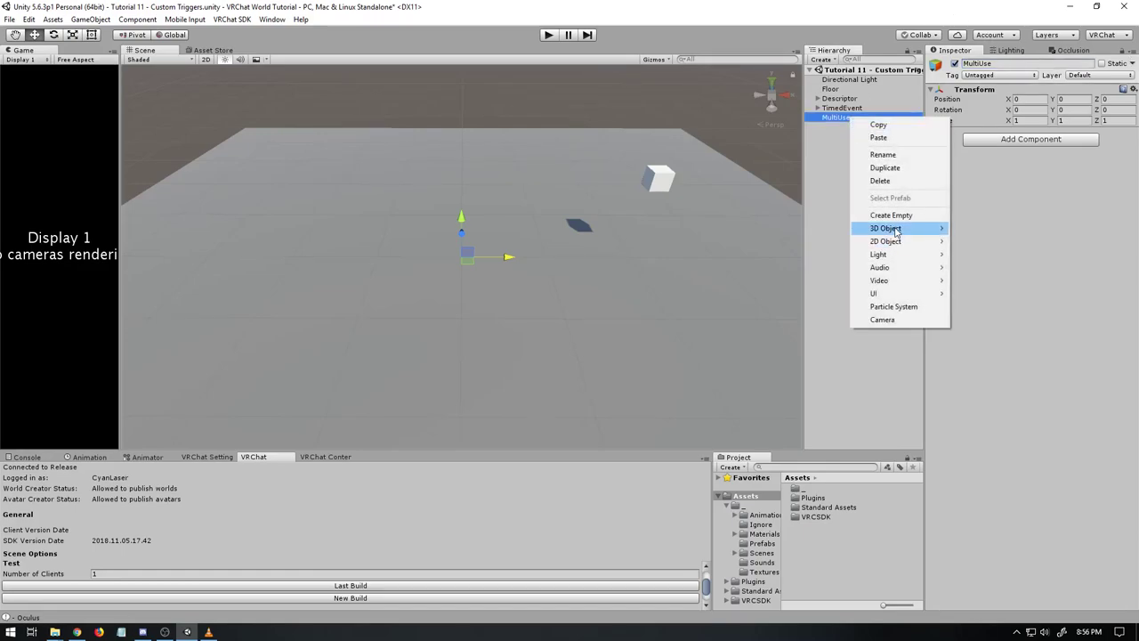
mouse_move(890, 227)
click(982, 228)
click(1020, 121)
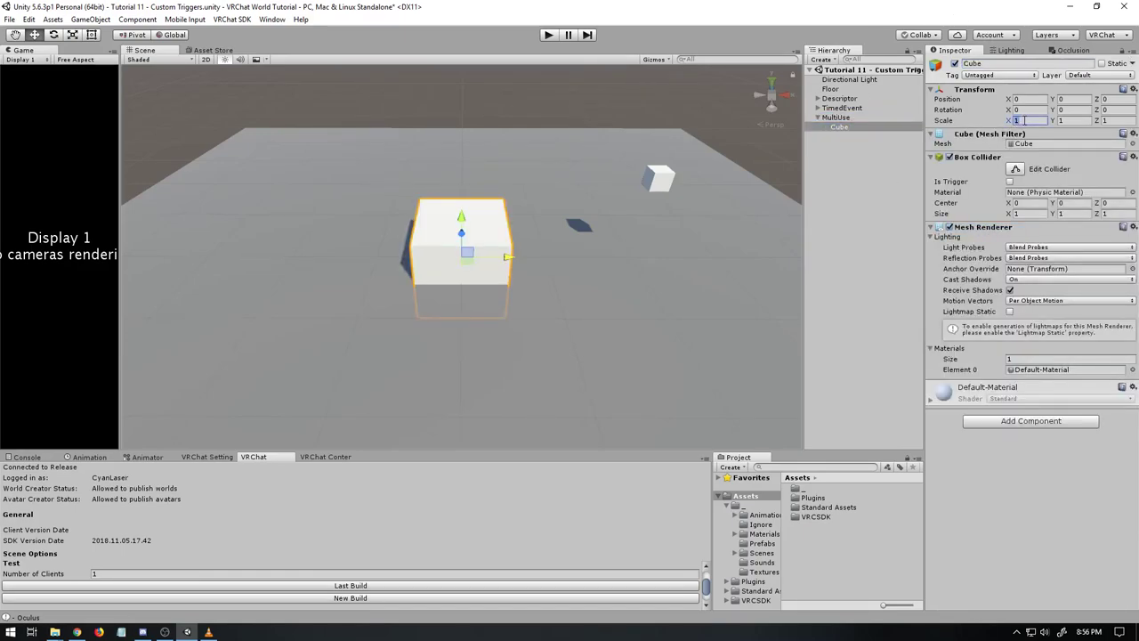
text(0.1)
key(Tab)
text(0.1)
key(Tab)
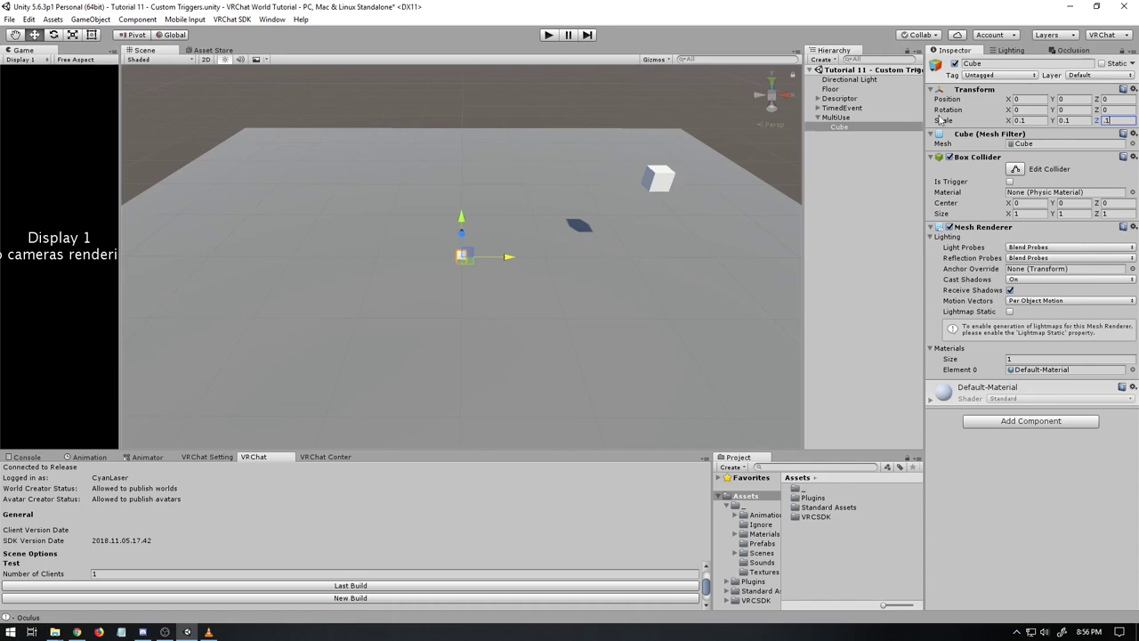
text(0.1)
Step: Apply the Red material from the Unlit Colors folder to the small cube
click(735, 534)
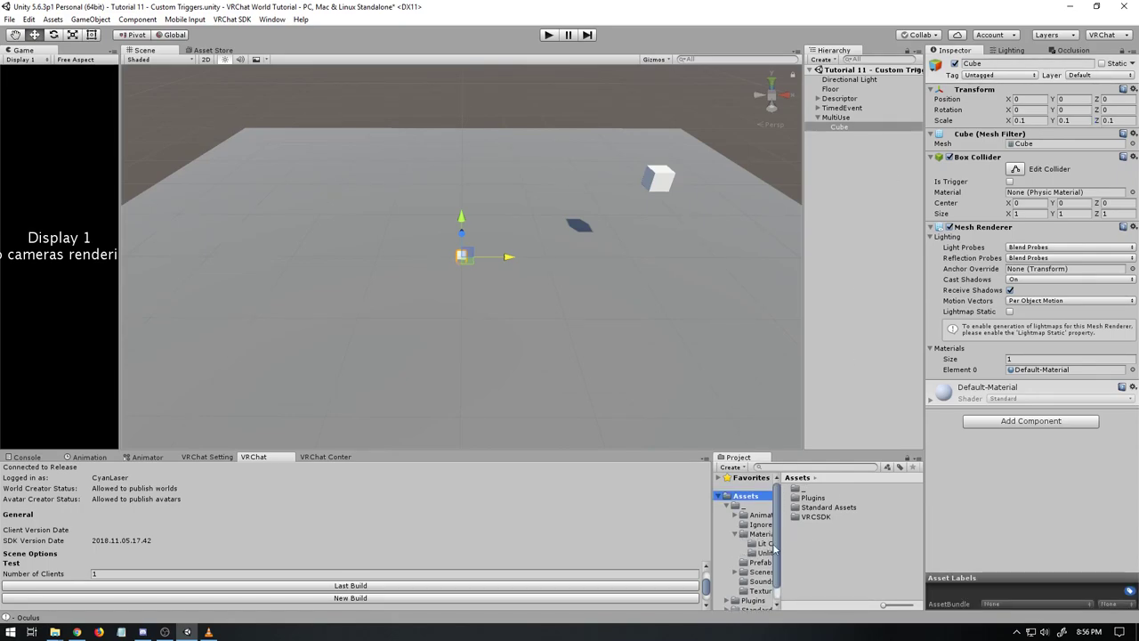
click(762, 544)
click(763, 553)
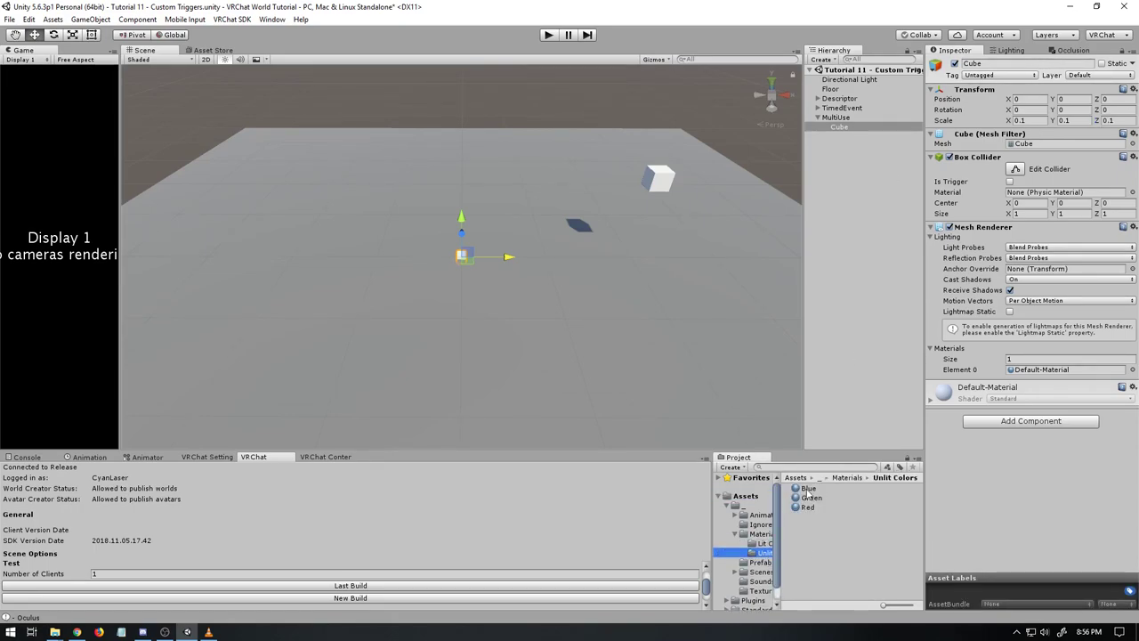
drag(807, 507, 461, 258)
Step: Rename the cube under MultiUse as Red and set its Y position to 1
click(834, 126)
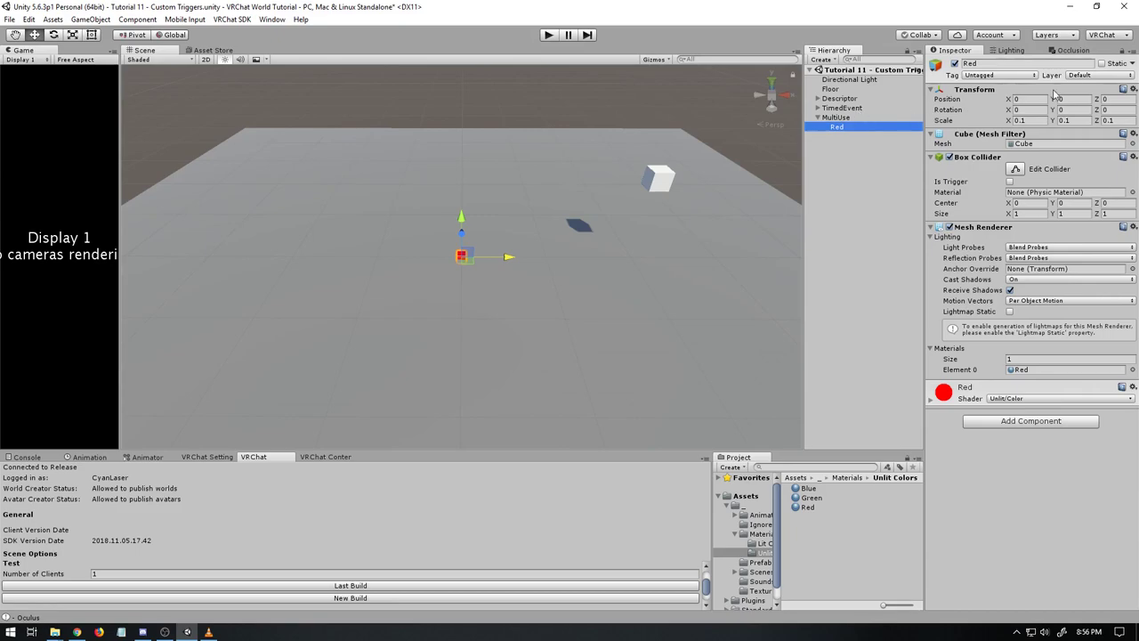
click(1072, 99)
text(1)
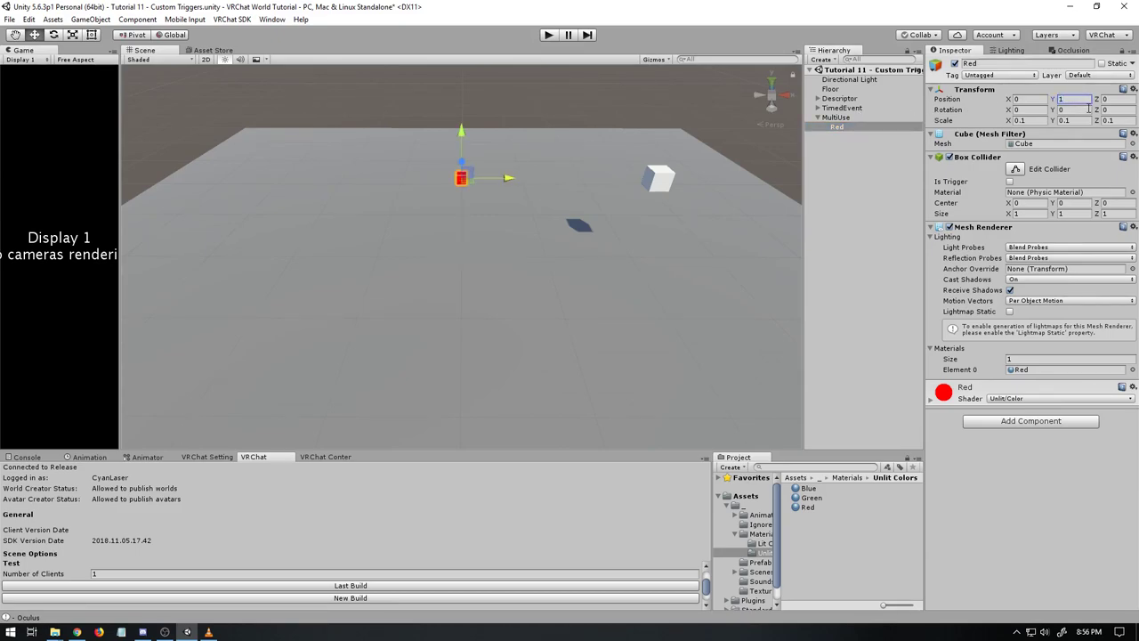
Step: Duplicate the Red cube and name the copy Green
click(837, 126)
key(ctrl+d)
click(848, 137)
text(Green)
key(Return)
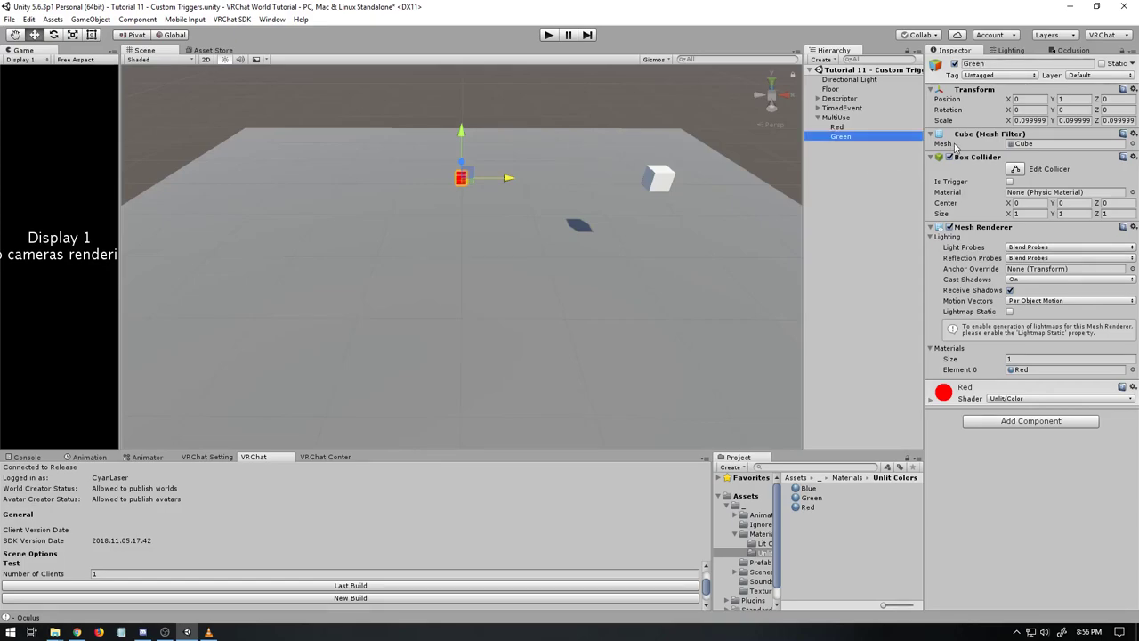
Step: Set the Green cube's Y position to 1.25 and apply the unlit Green material to it
click(1074, 100)
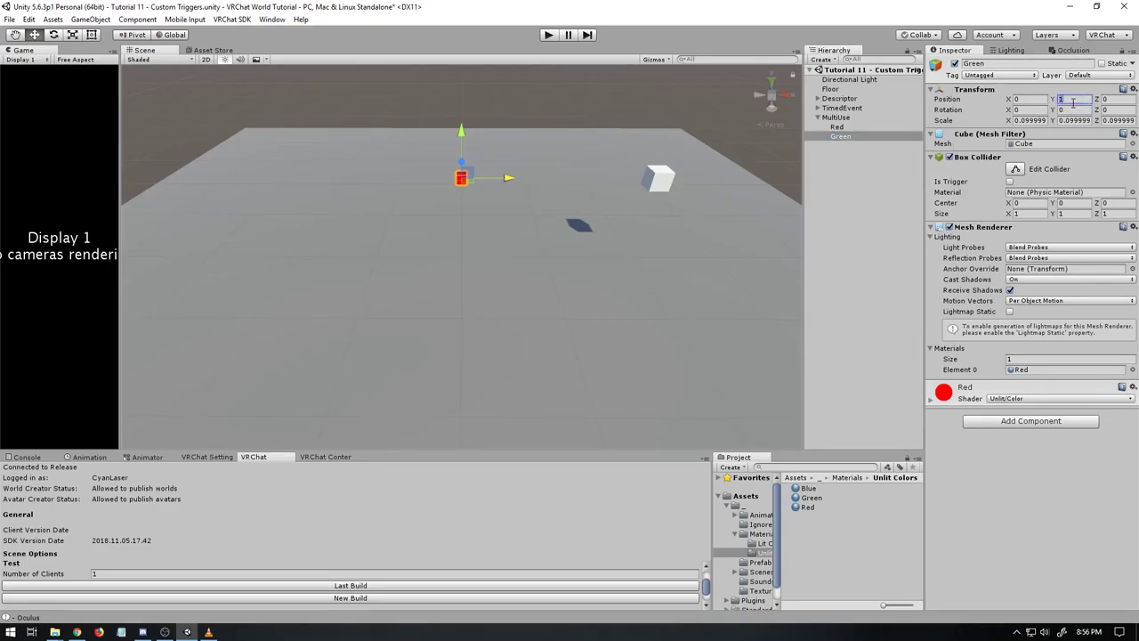
text(1.25)
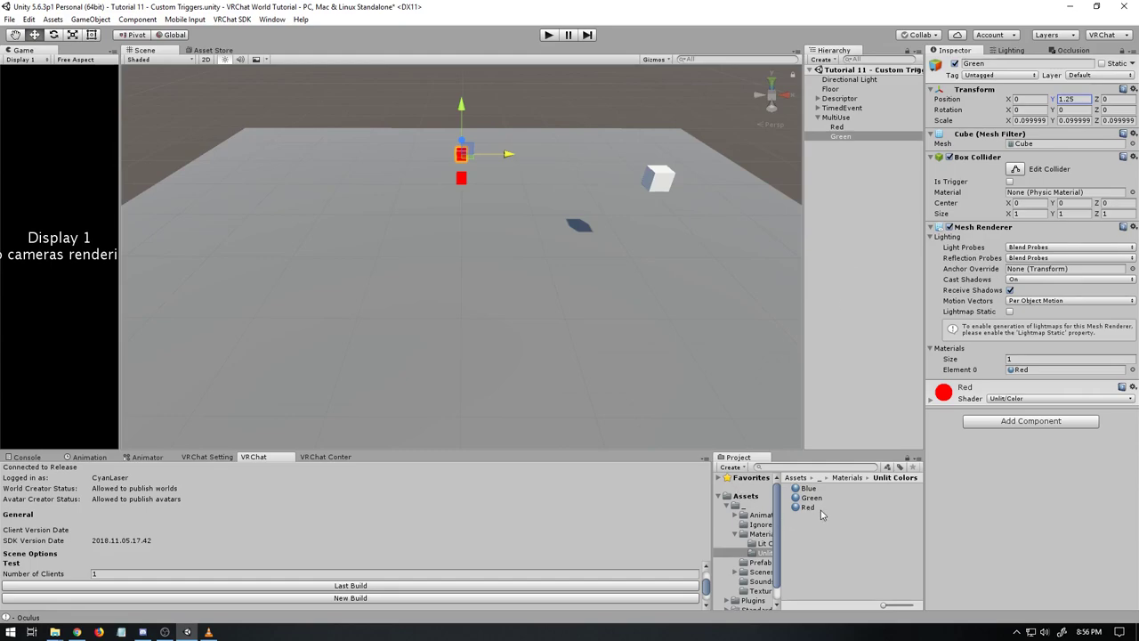
drag(810, 498, 1030, 377)
Step: Duplicate the Green cube and name the copy Blue
click(848, 136)
key(ctrl+d)
click(850, 145)
text(Blue)
key(Return)
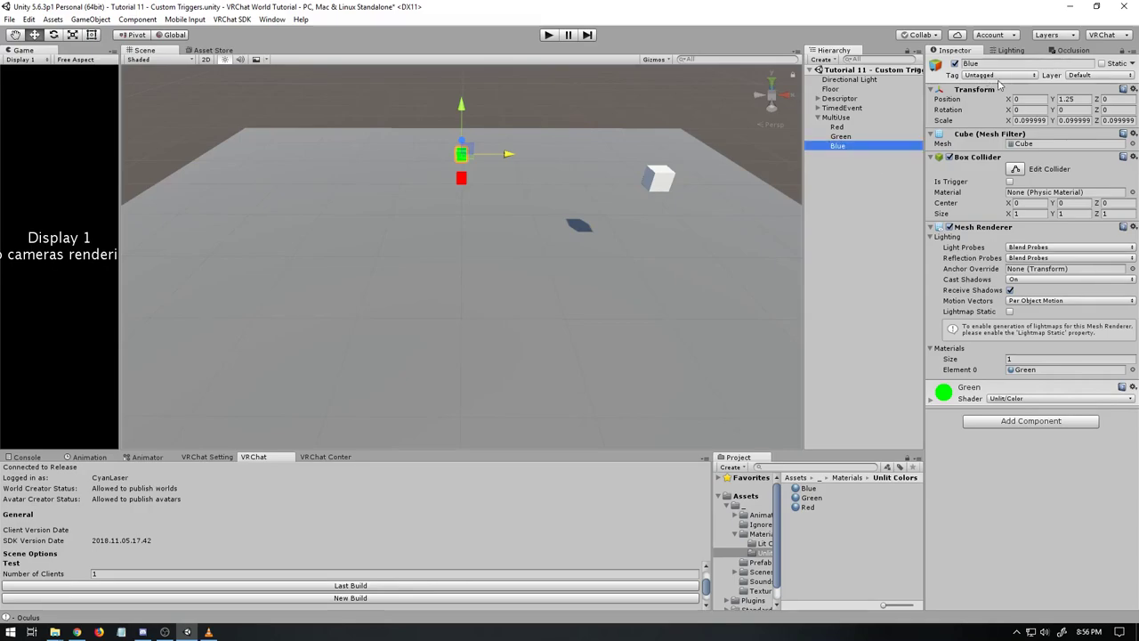
Step: Set the Blue cube's Y position to 1.5 and apply the unlit Blue material to it
click(1068, 99)
text(1.5)
drag(810, 487, 1034, 377)
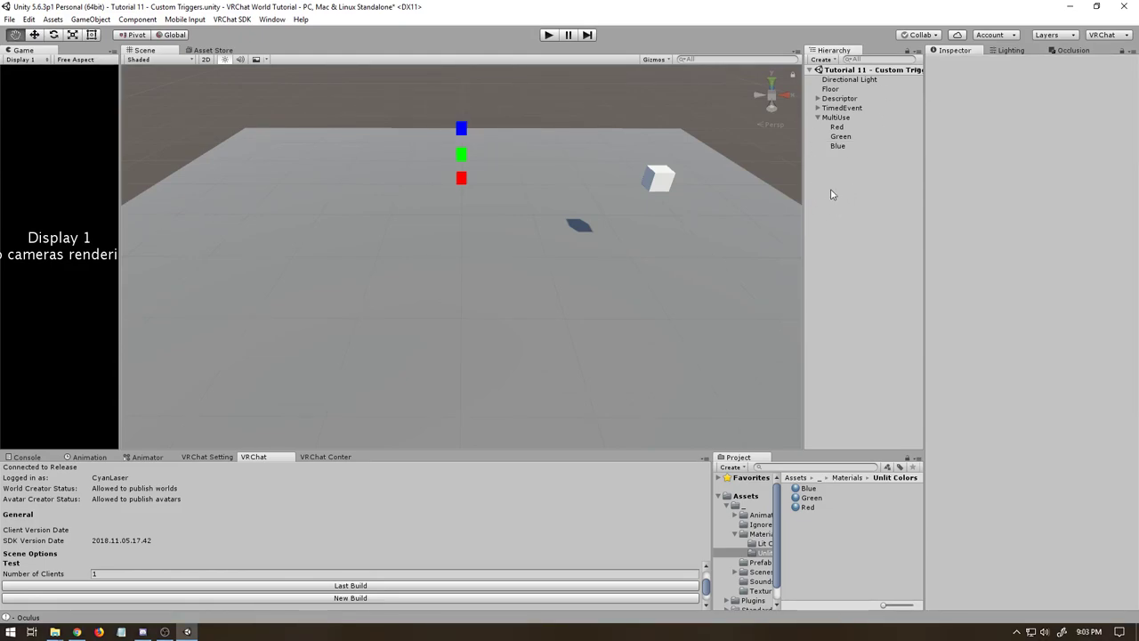
Step: Create an empty child object named Logic under MultiUse and add a VRC_Trigger component to it
right_click(836, 118)
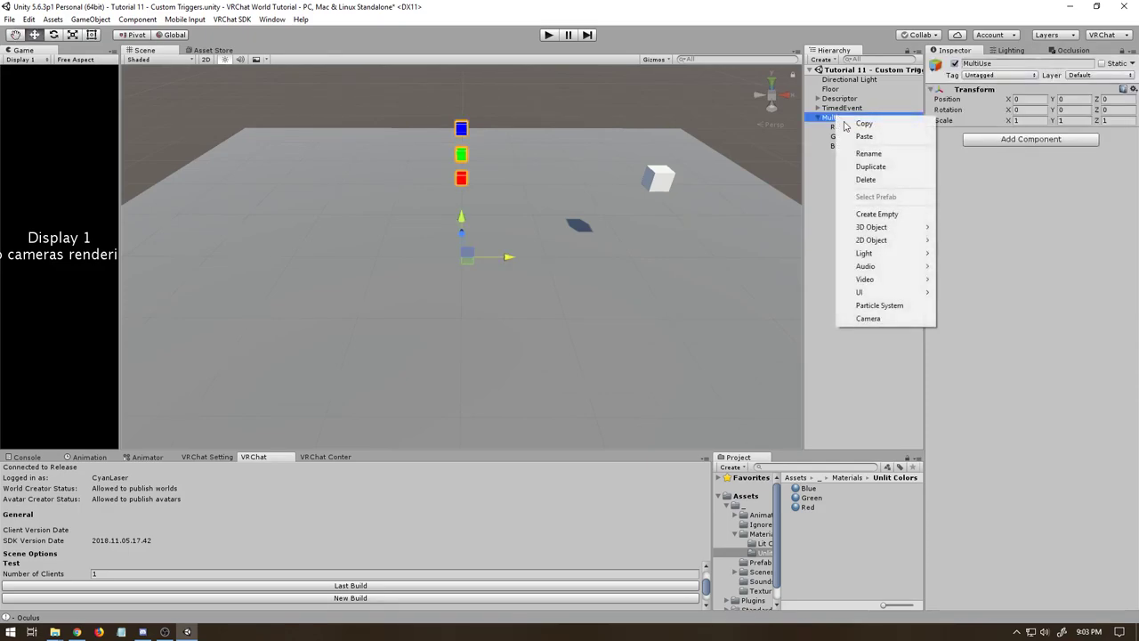
click(886, 214)
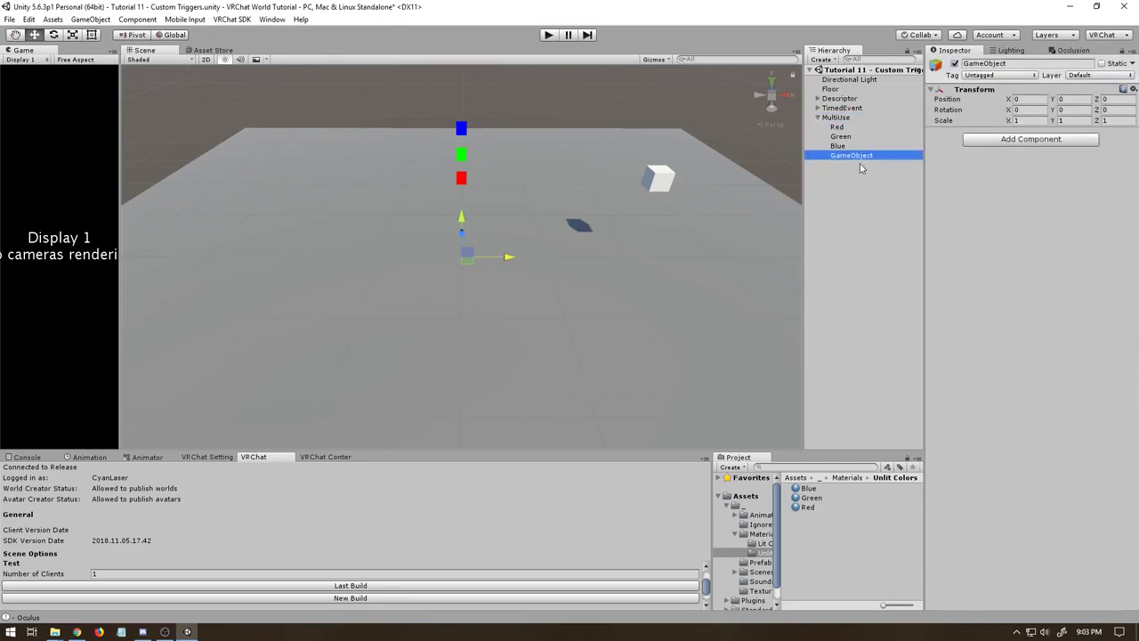
text(Logic)
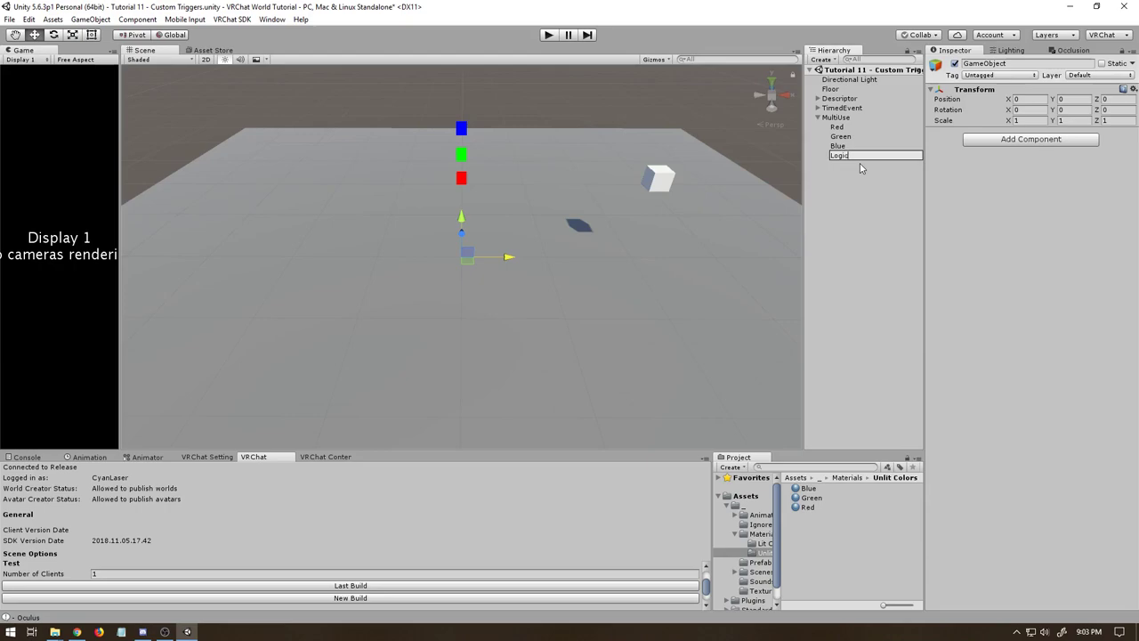
key(Return)
click(1059, 140)
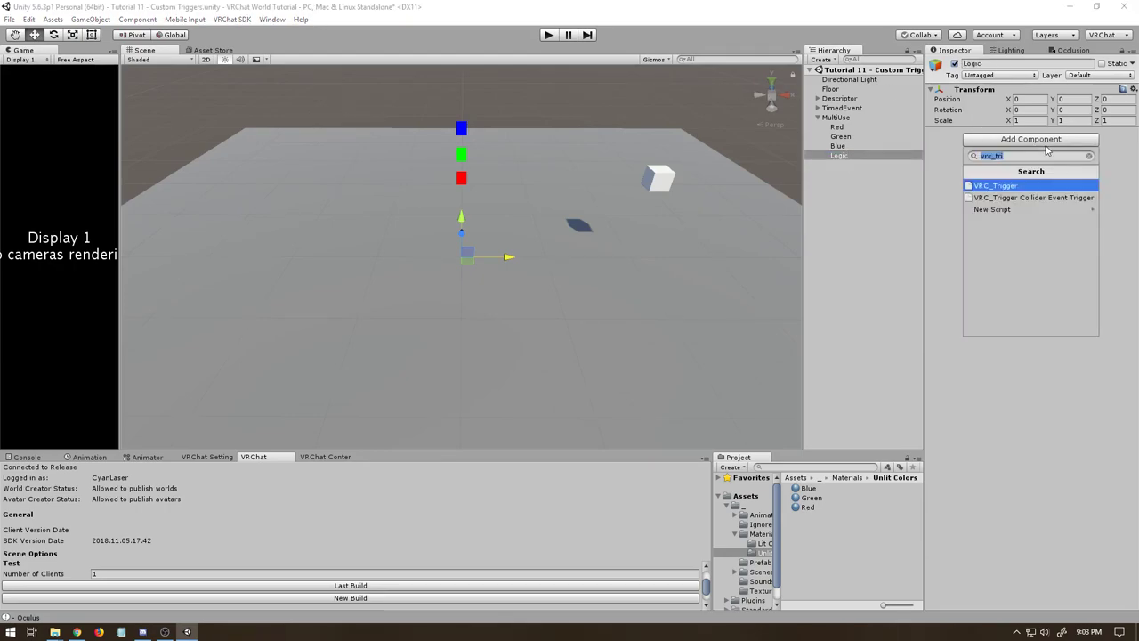
click(1010, 187)
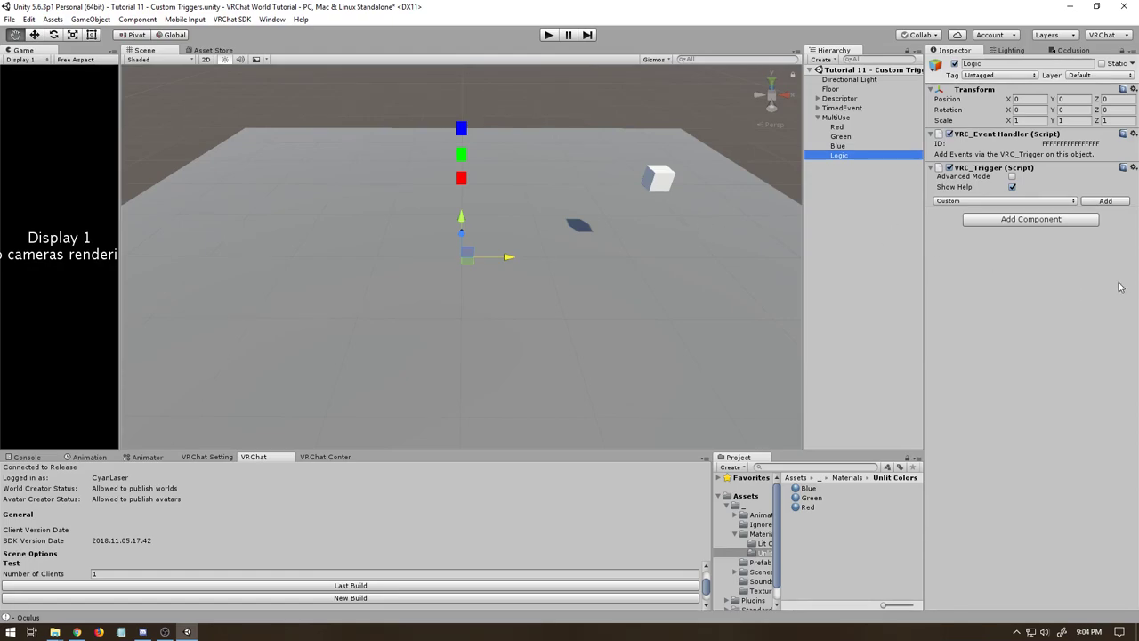
click(1070, 202)
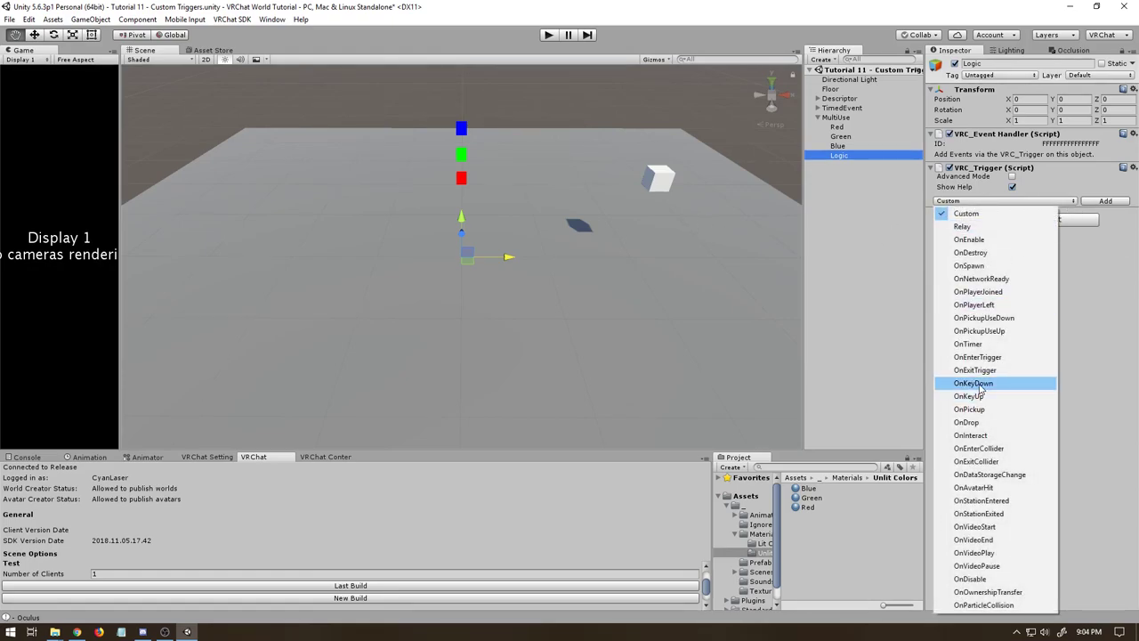
click(1076, 384)
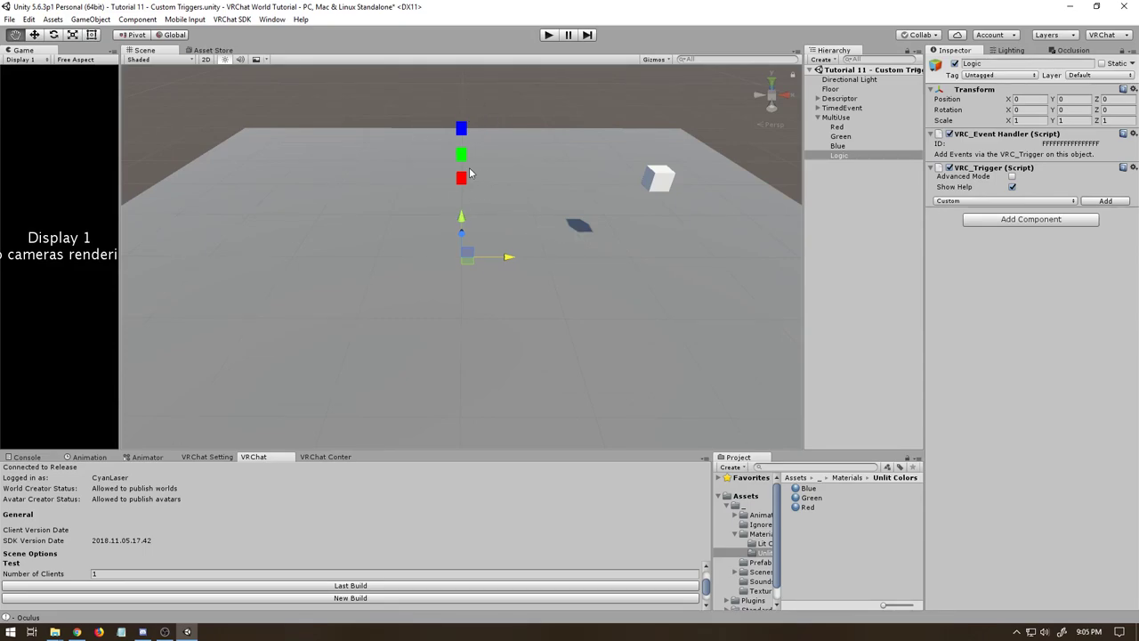
Step: Add a Custom trigger named TurnOff to Logic, with Advanced Mode enabled and the broadcast type set to Local
click(839, 156)
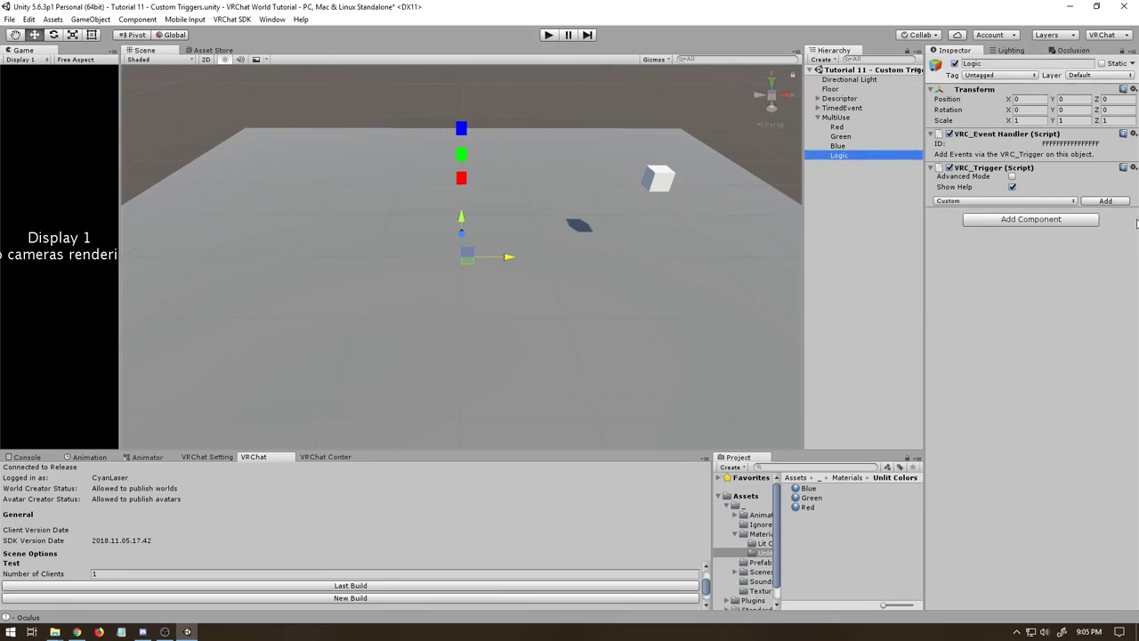
click(1108, 201)
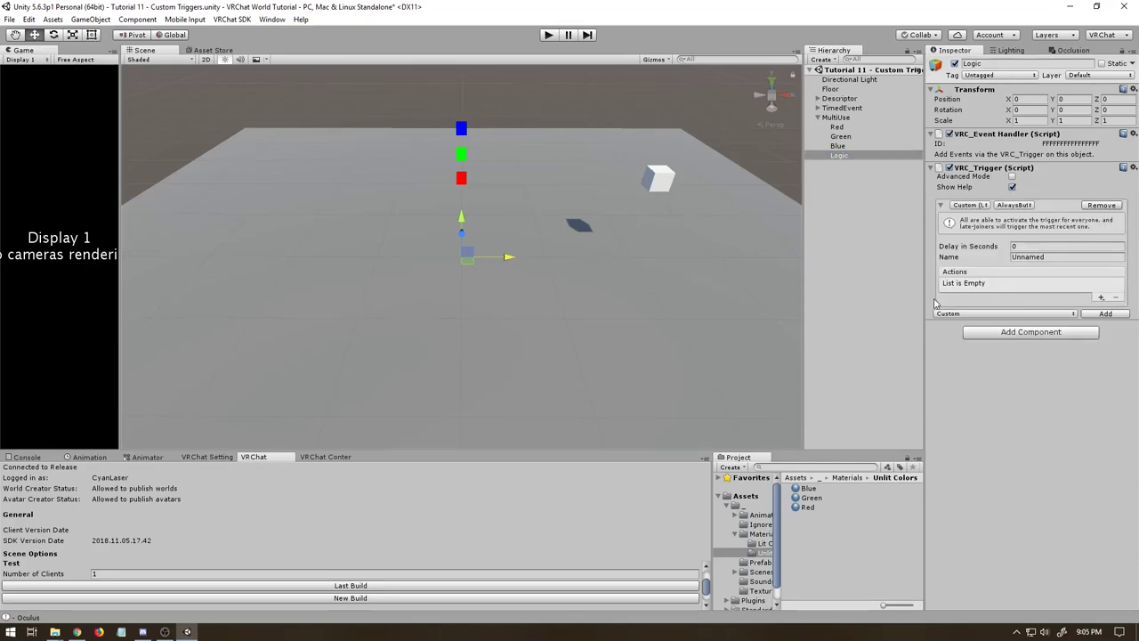
click(1012, 177)
click(1014, 204)
click(1022, 245)
click(1051, 257)
text(TurnOff)
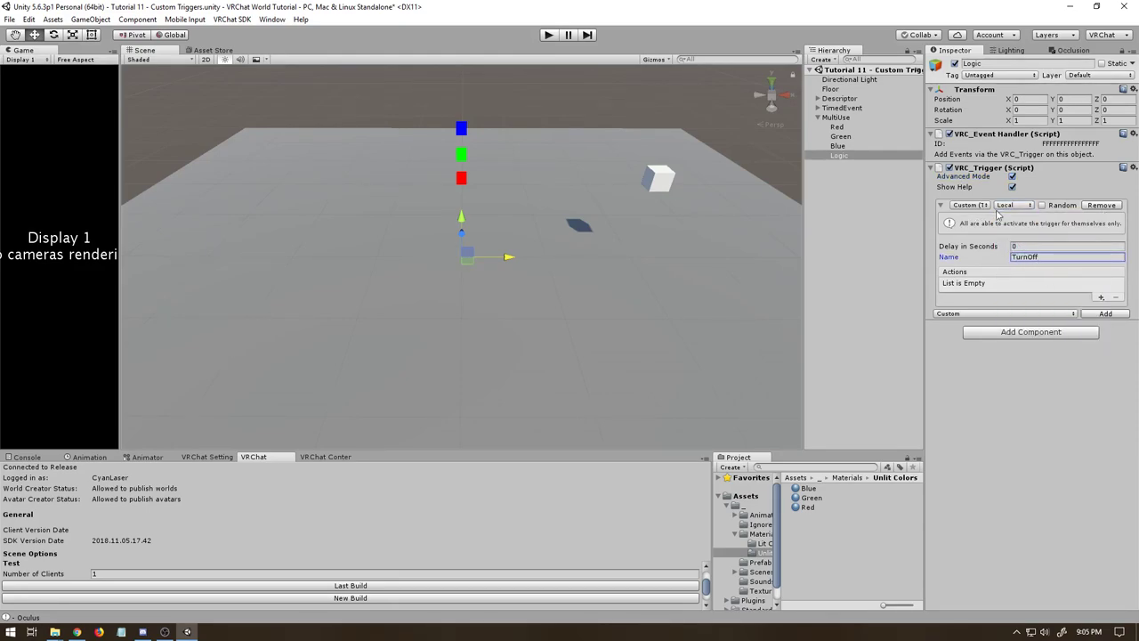
Step: Add a SetGameObjectActive action to the TurnOff trigger and select it to show its settings
click(1101, 297)
mouse_move(1069, 304)
click(958, 514)
click(991, 284)
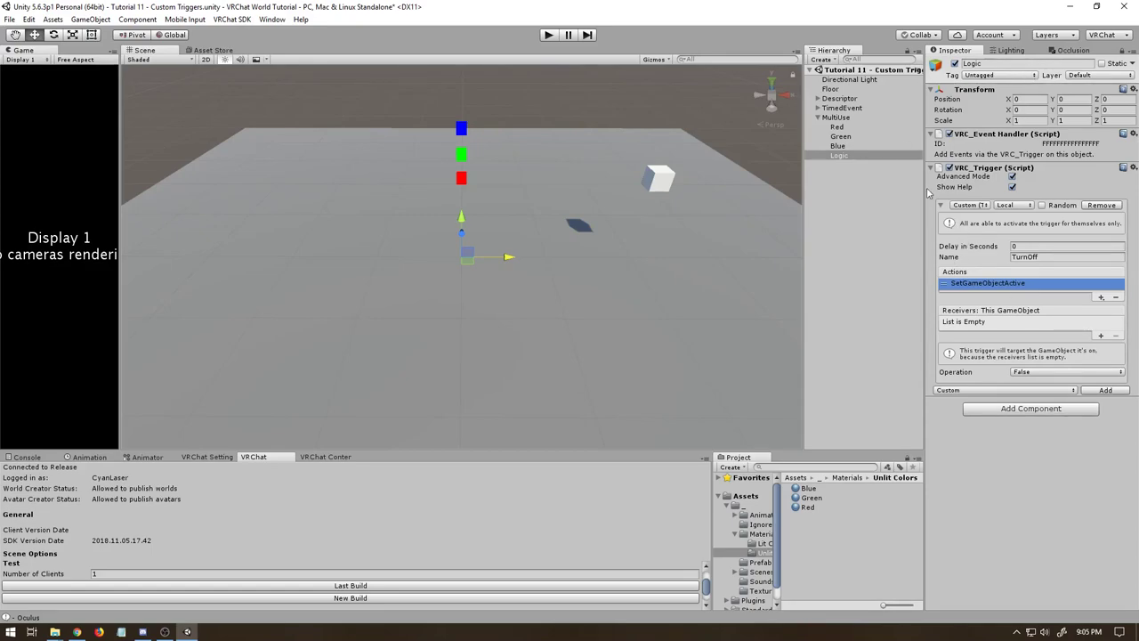
Step: Assign the Red, Green and Blue cubes as receivers of the SetGameObjectActive action
click(841, 146)
shift+click(839, 127)
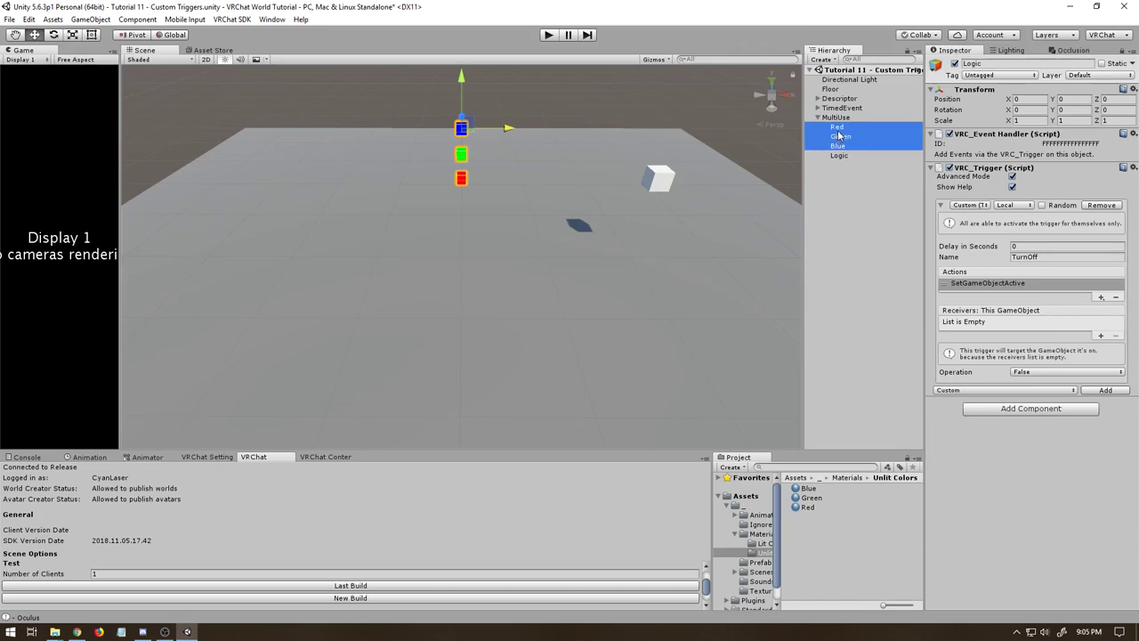
drag(843, 132, 997, 318)
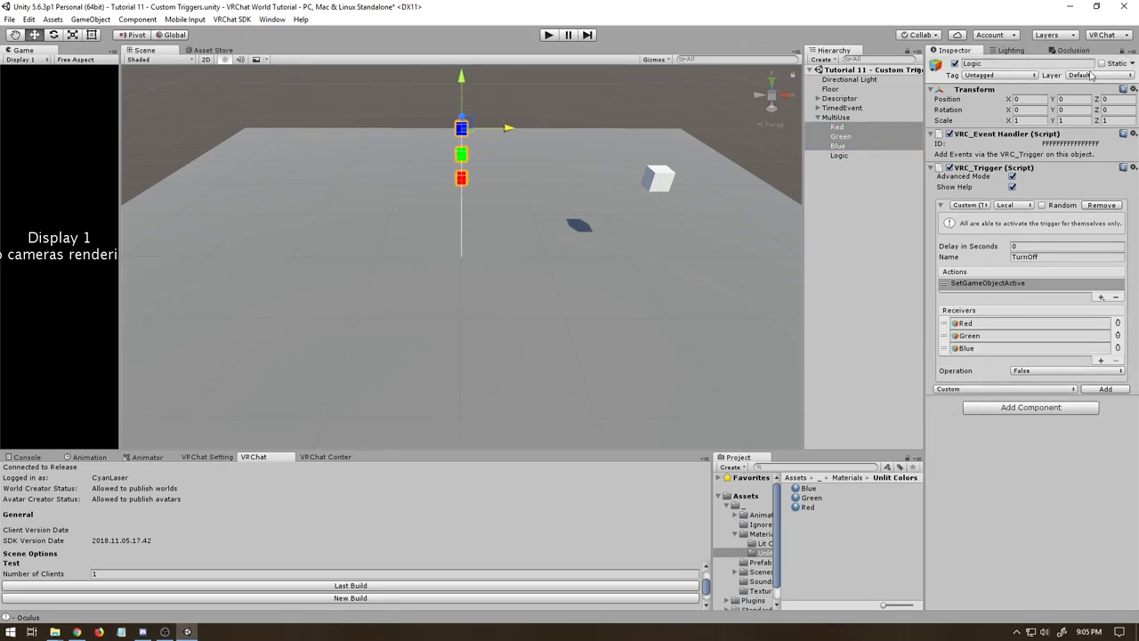
Step: Add an OnKeyDown trigger to the Logic object, using the Alpha 1 key and the AlwaysBufferOne broadcast type
click(835, 156)
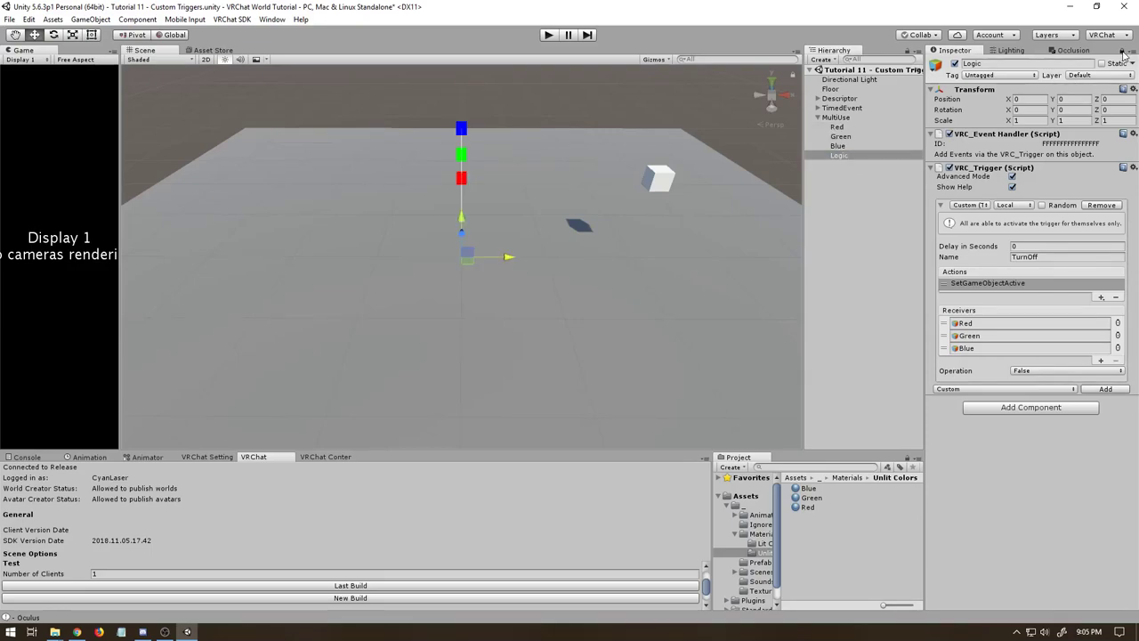
key(q)
click(959, 391)
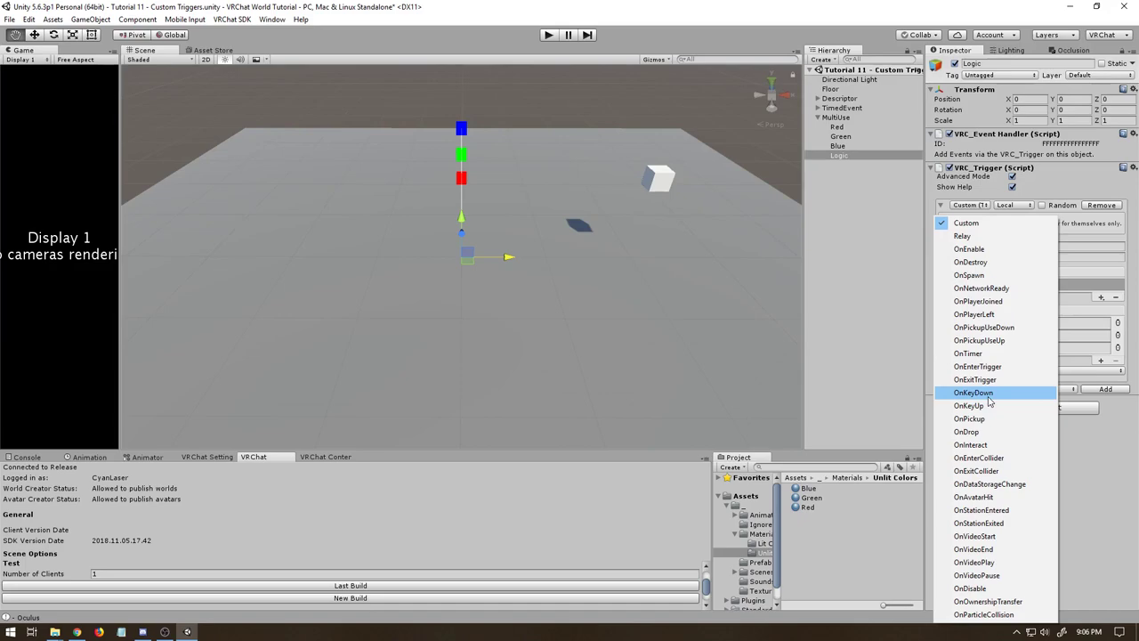
click(973, 393)
click(1101, 389)
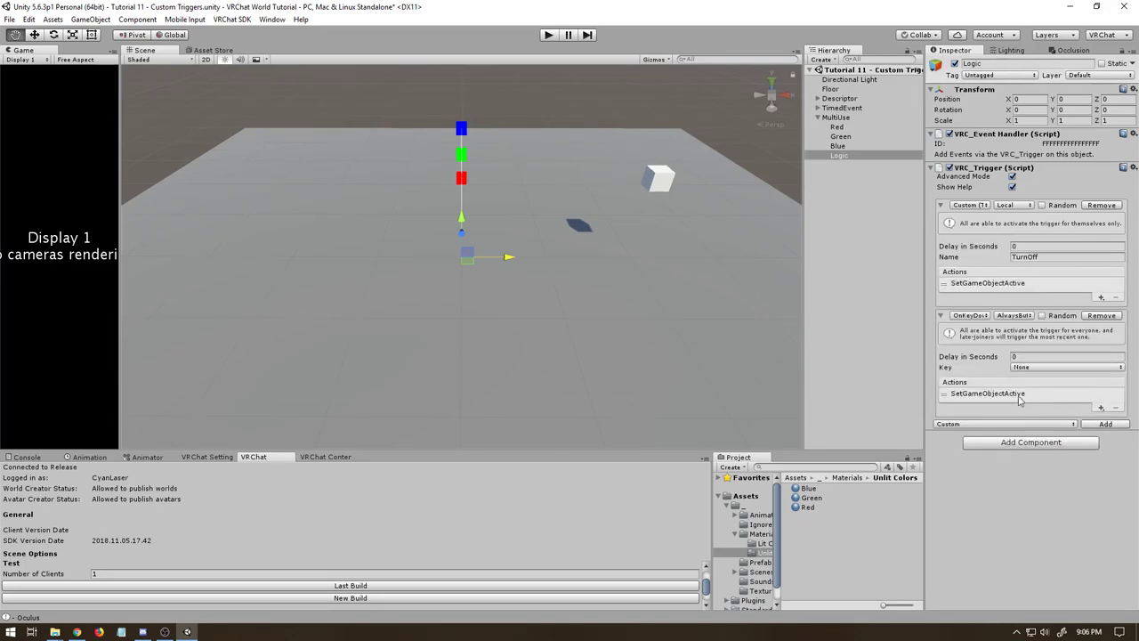
click(1035, 367)
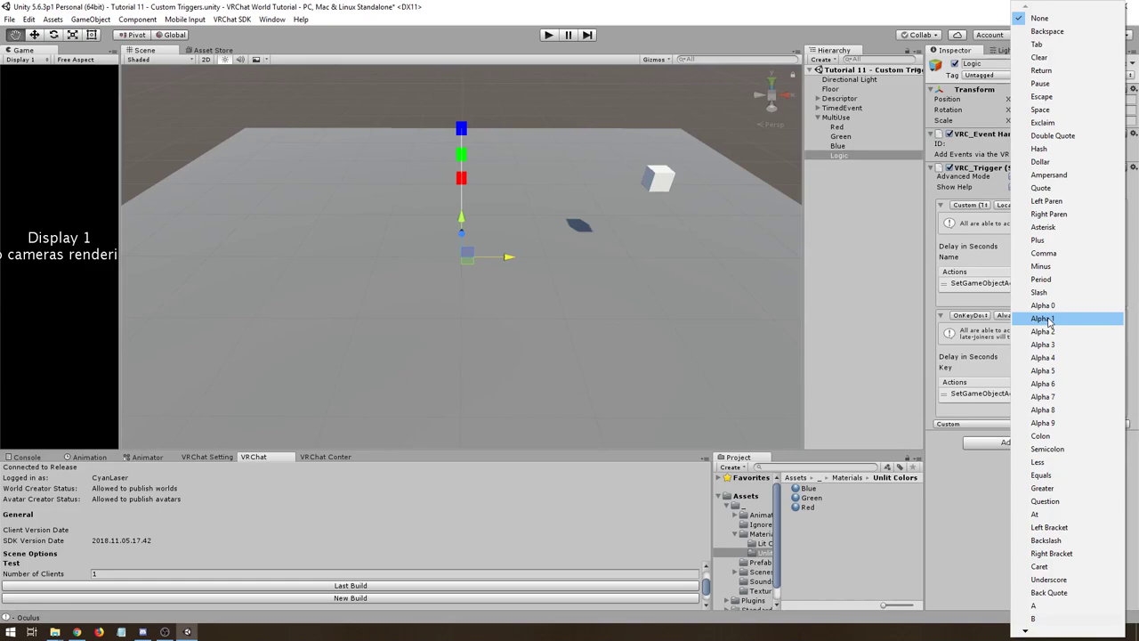
click(1048, 319)
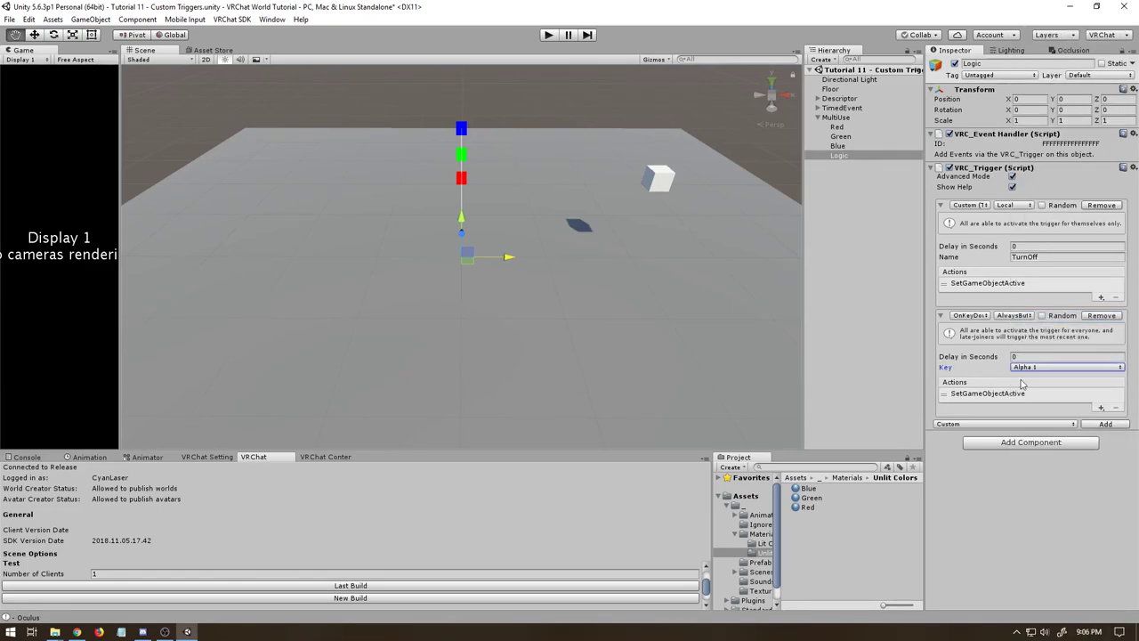
click(1026, 317)
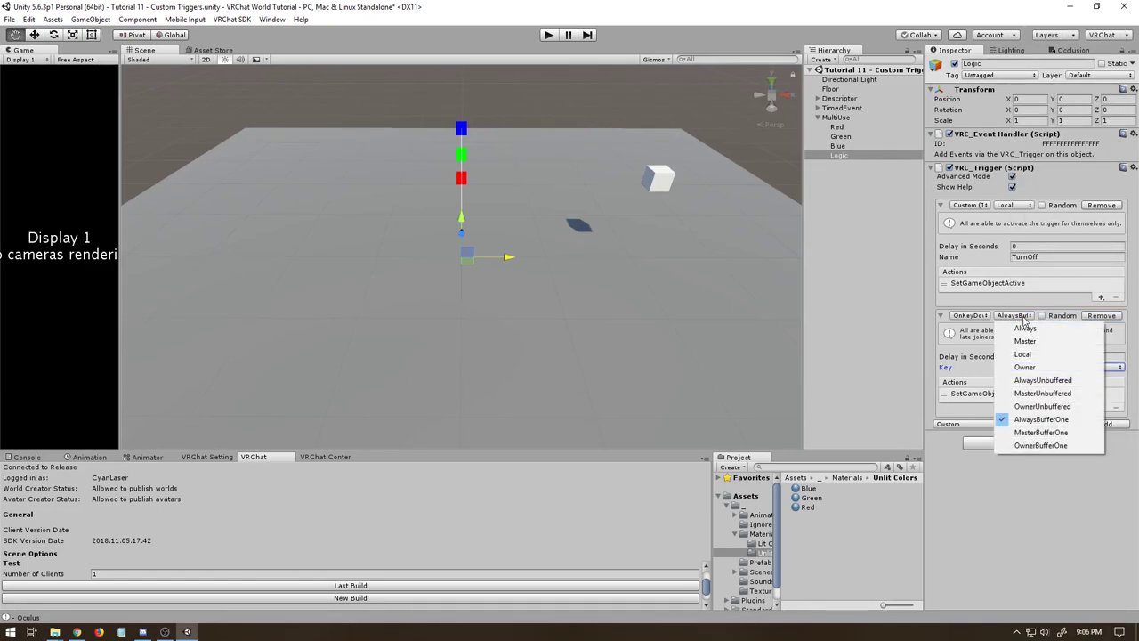
click(1040, 420)
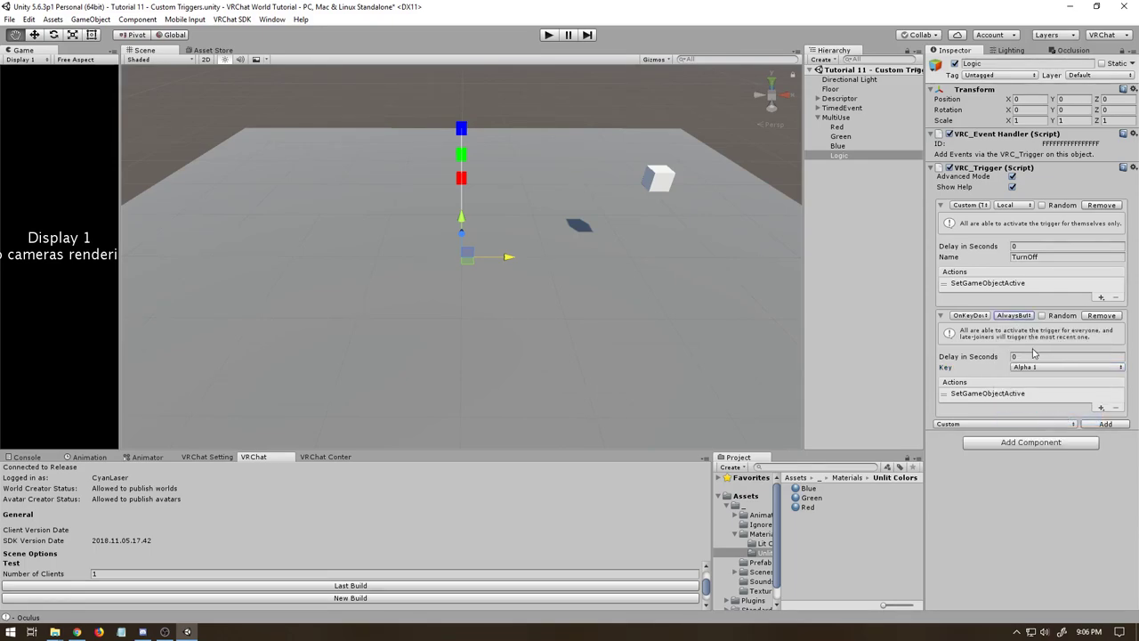
Step: Remove Green and Blue from the Alpha 1 trigger's SetGameObjectActive receivers, keeping Red, and set the operation to True
click(998, 395)
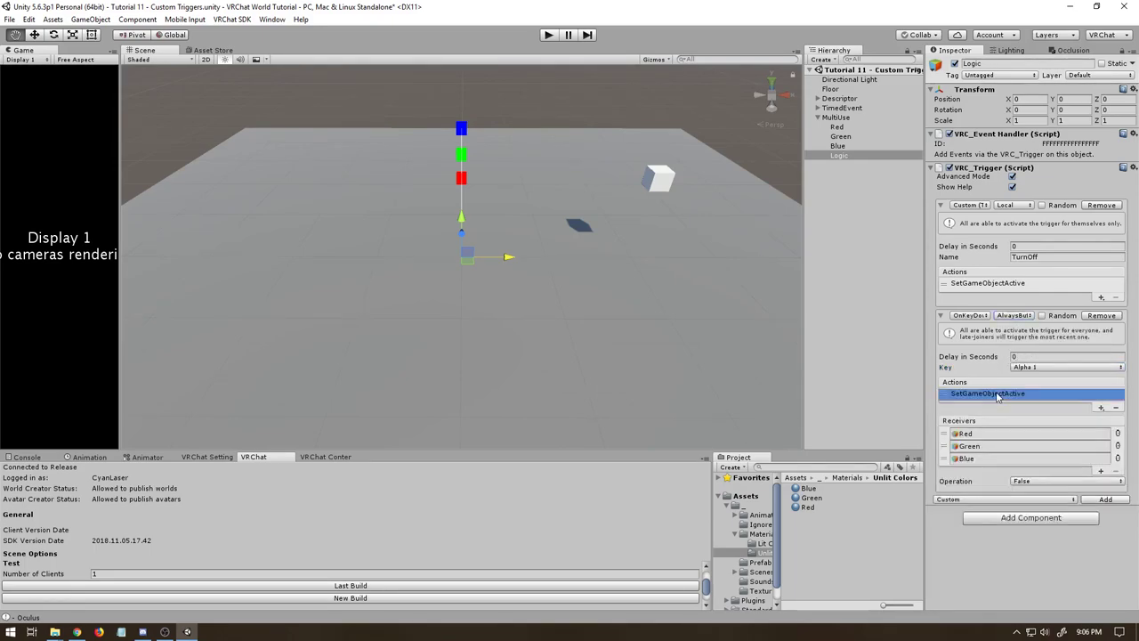
click(943, 447)
click(1118, 471)
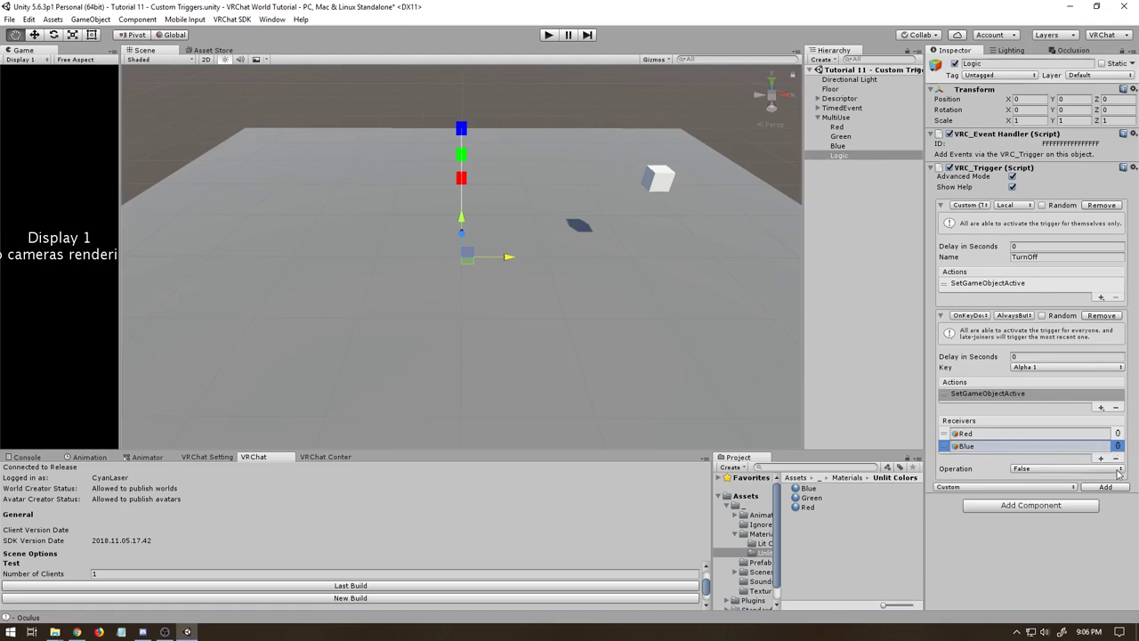
click(1116, 458)
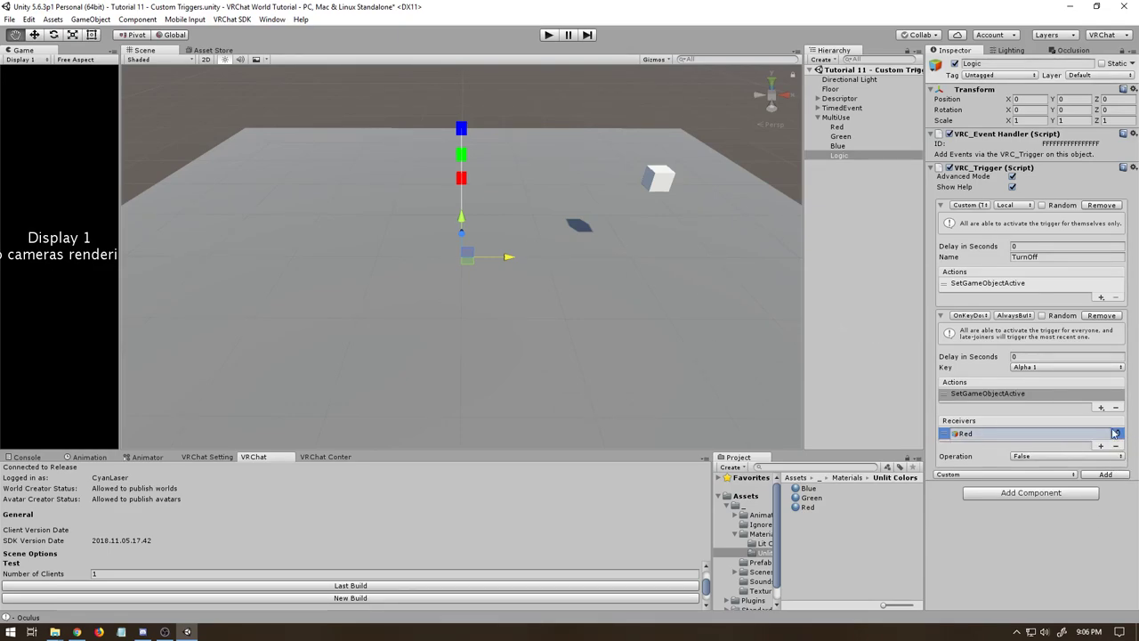
click(1032, 456)
click(1035, 481)
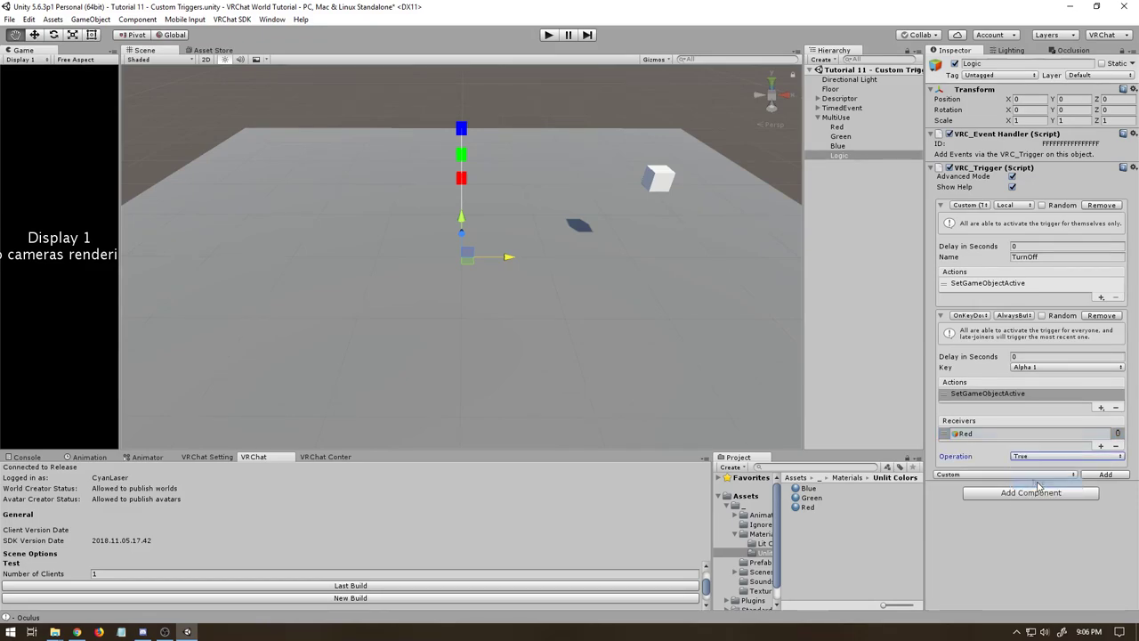
Step: Add an ActivateCustomTrigger action above SetGameObjectActive in the Alpha 1 trigger, with Logic as receiver and TurnOff as the trigger name
click(1101, 407)
mouse_move(1102, 418)
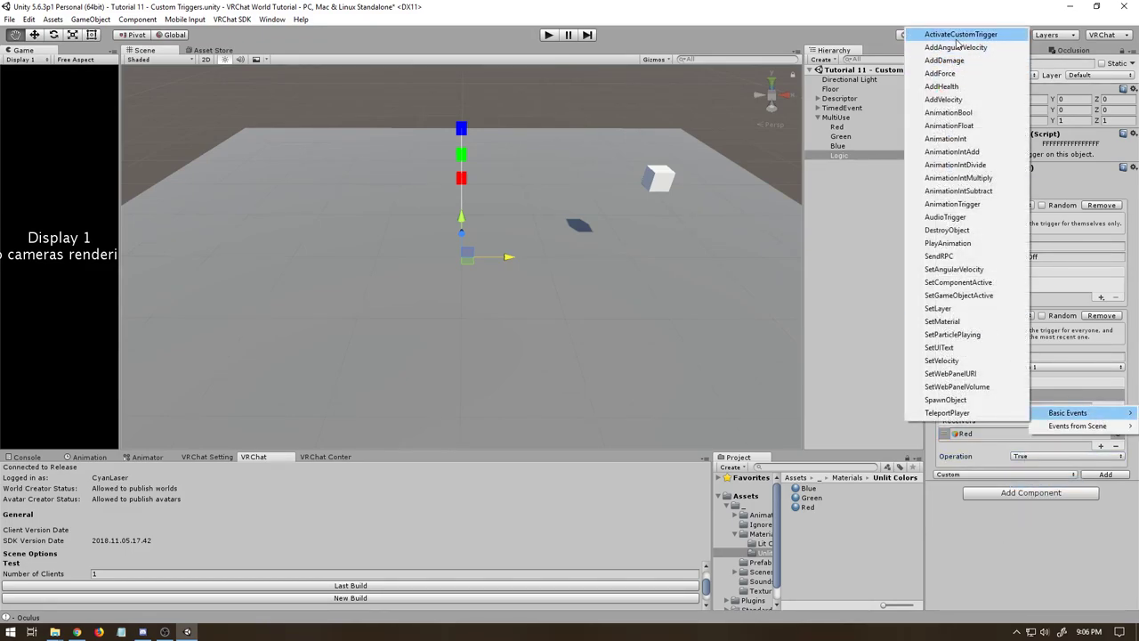
click(961, 34)
drag(1007, 408, 1006, 394)
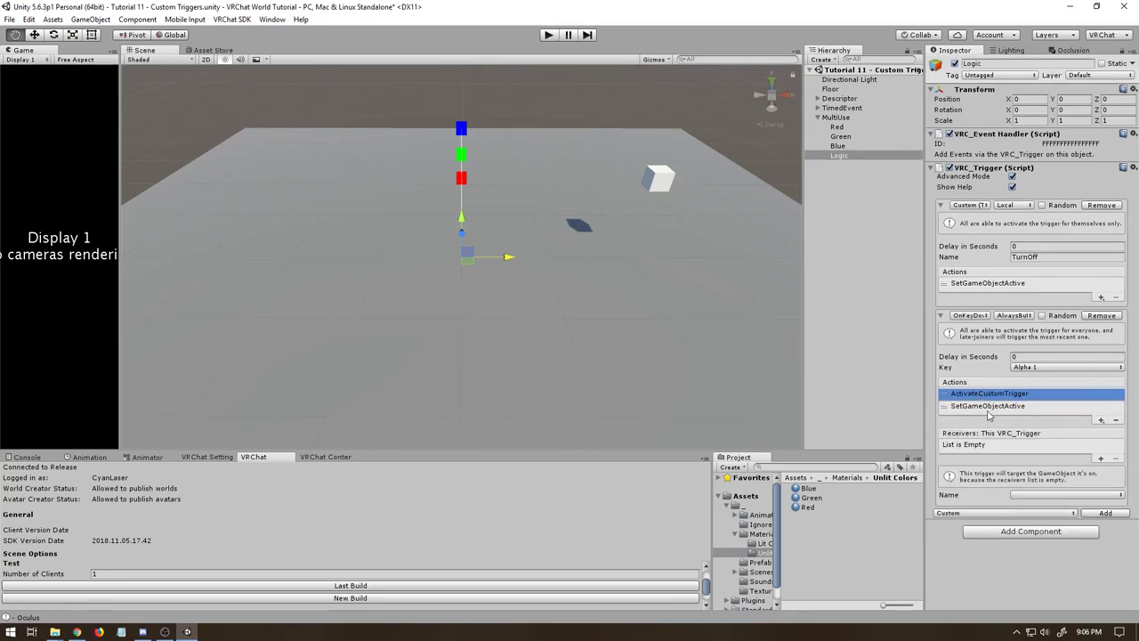
drag(840, 155, 1002, 434)
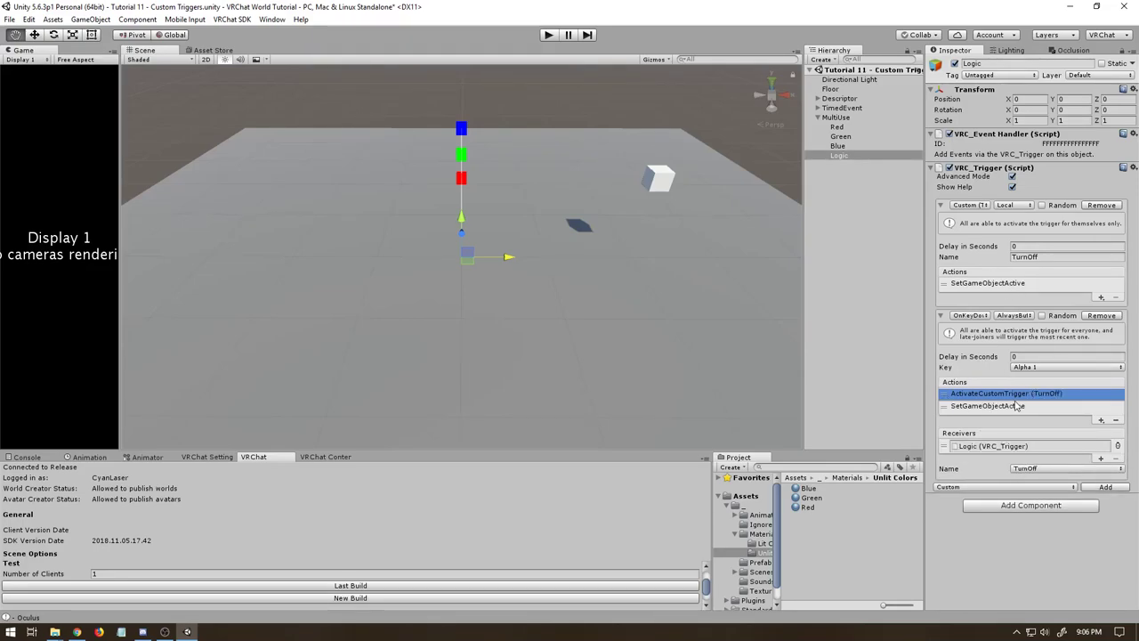
click(990, 283)
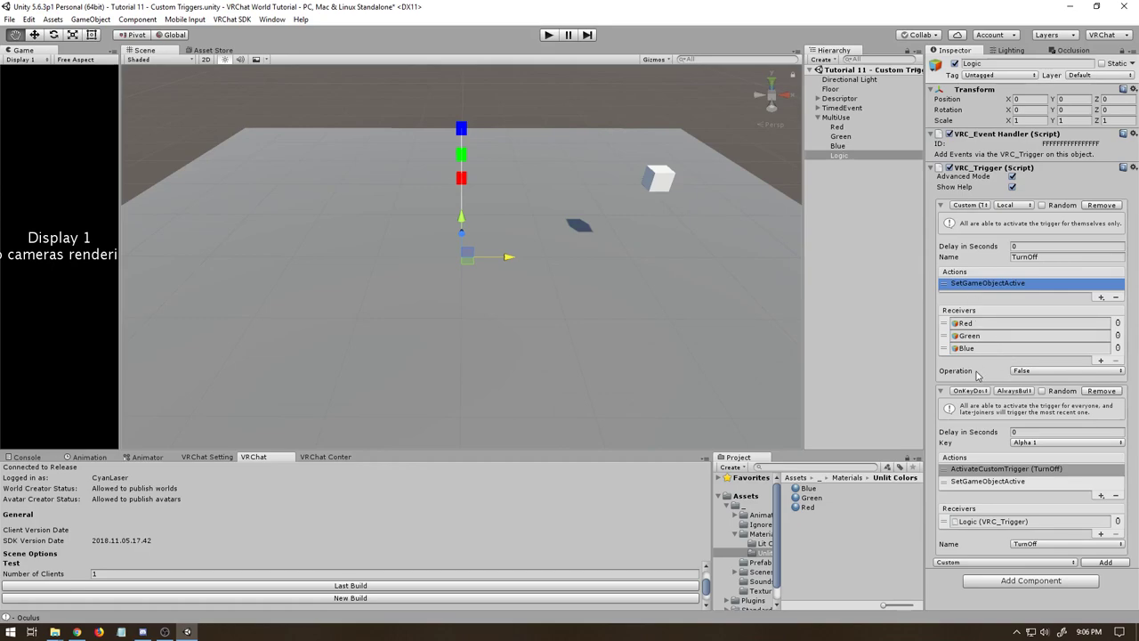
click(986, 481)
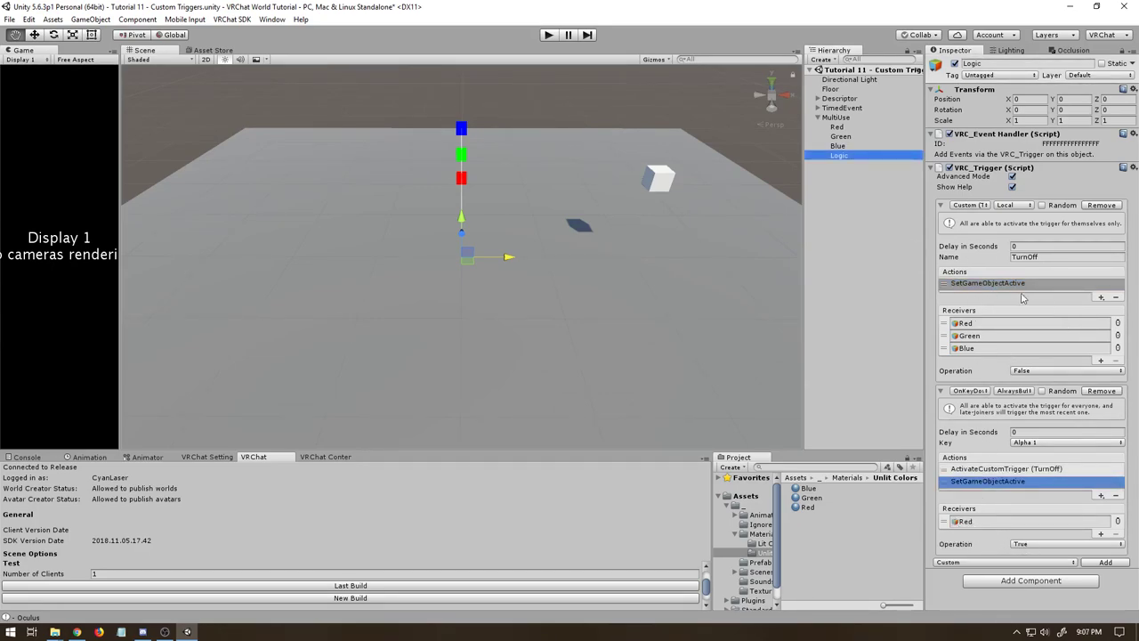
Step: Add two more Custom triggers to Logic that carry over the Alpha 1 trigger's actions
click(1026, 563)
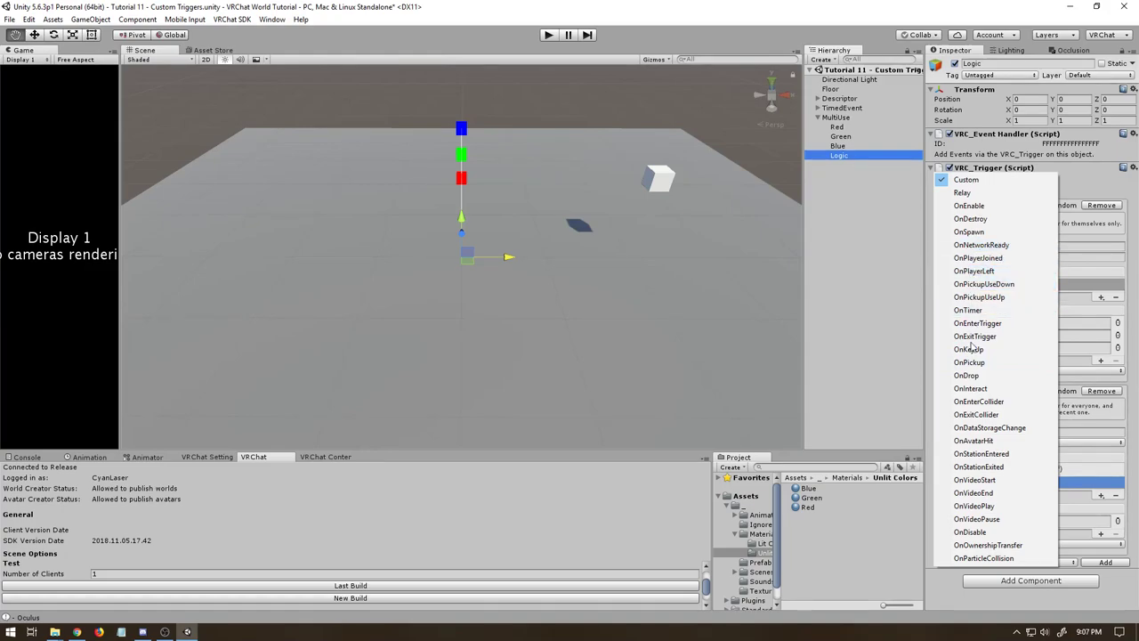
click(951, 567)
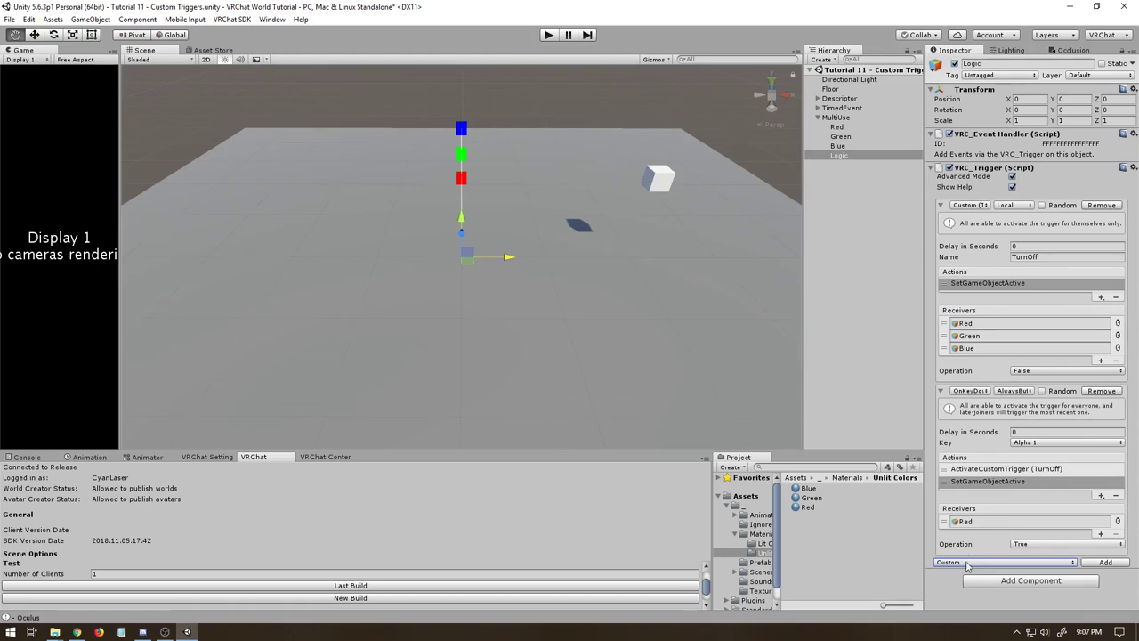
click(1105, 563)
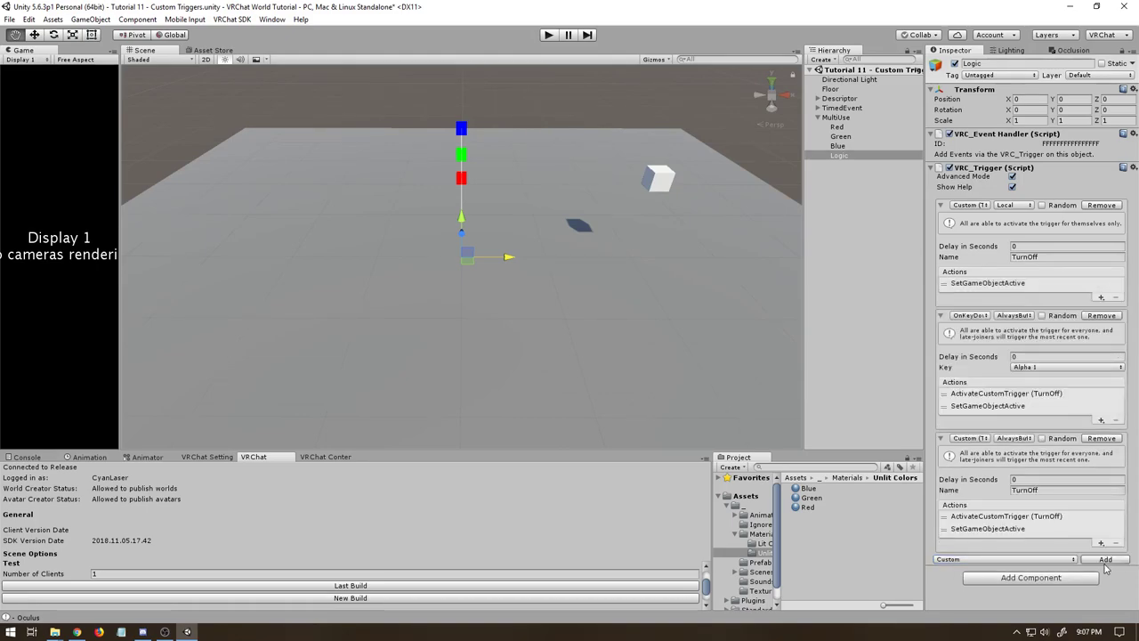
click(1106, 564)
scroll(993, 486, down, 3)
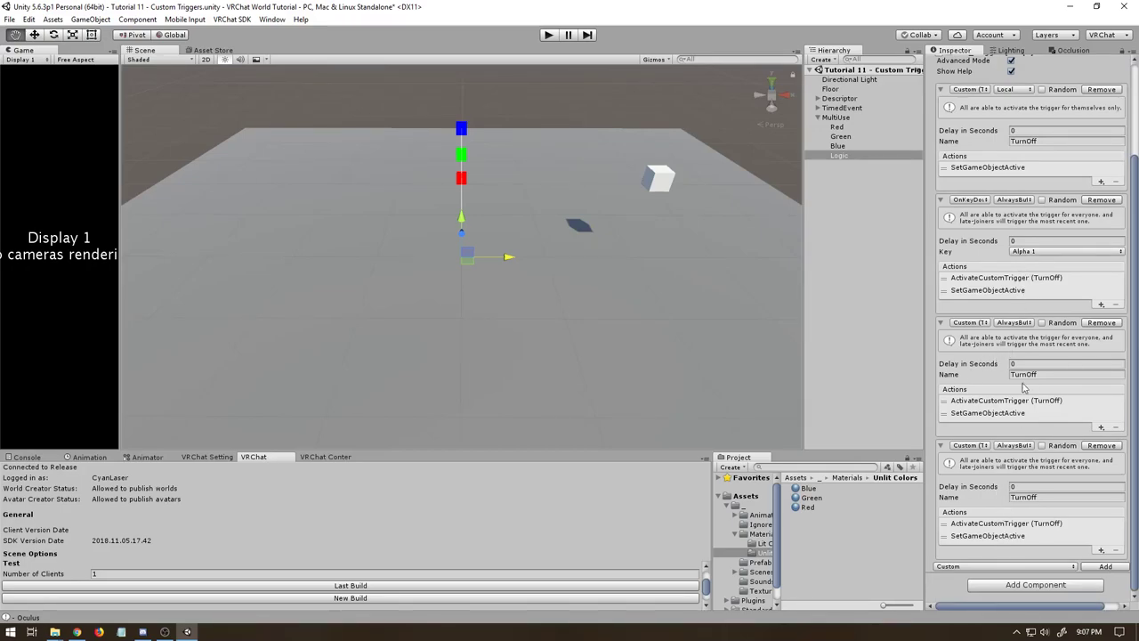
Step: Switch the Inspector to Debug mode and change trigger Element 2 to On Key Down with the Alpha 2 key
click(1131, 53)
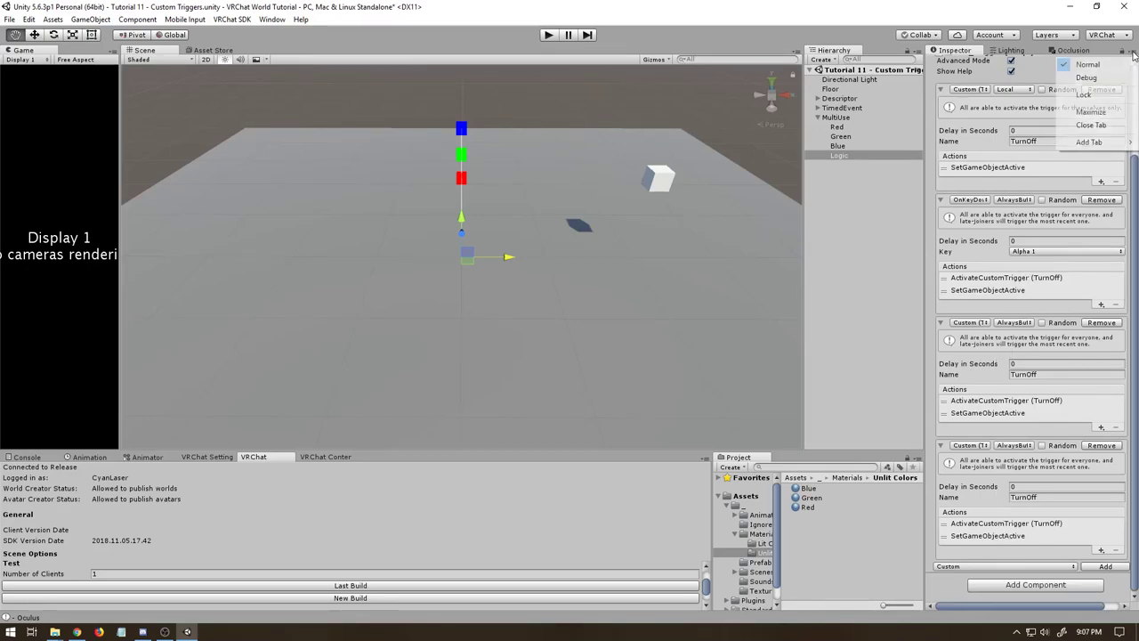
click(1087, 79)
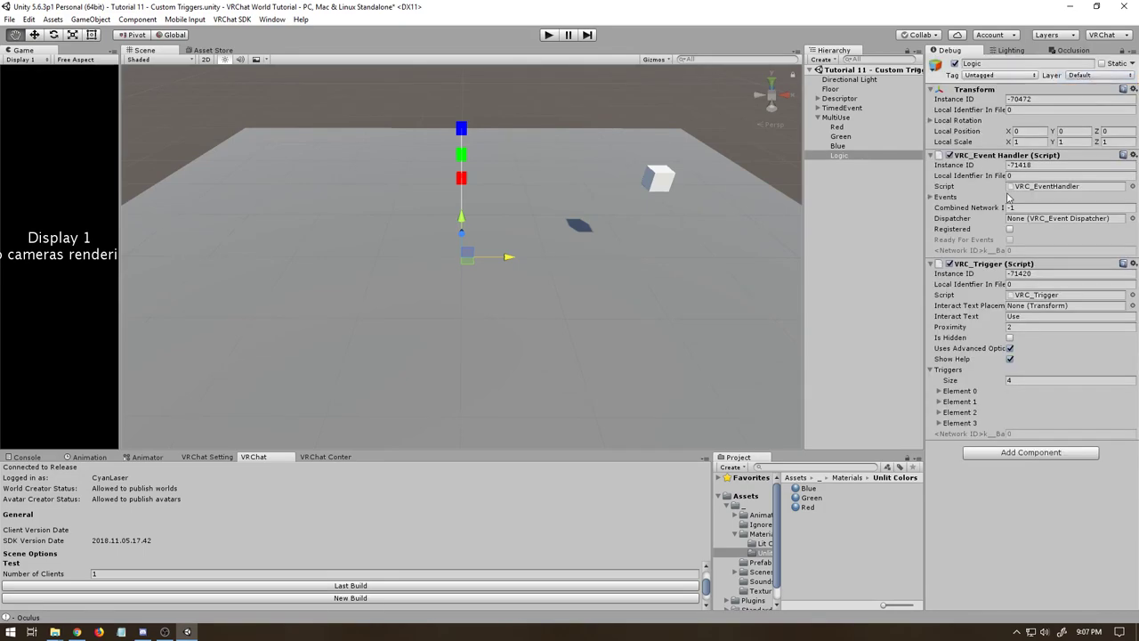
click(938, 412)
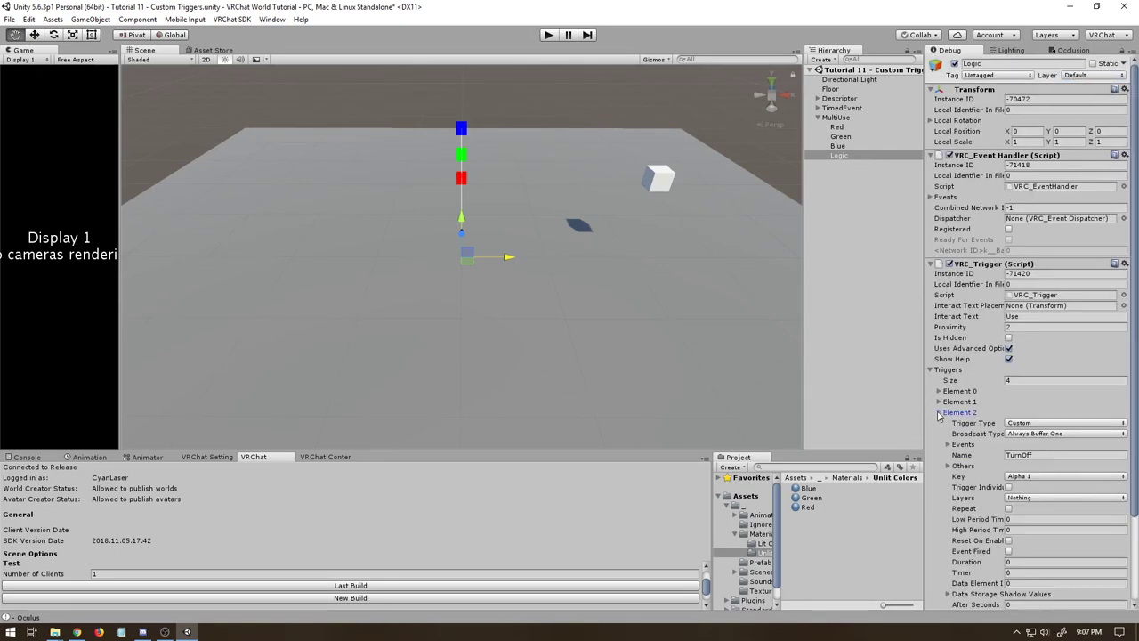
scroll(940, 414, down, 3)
click(1021, 320)
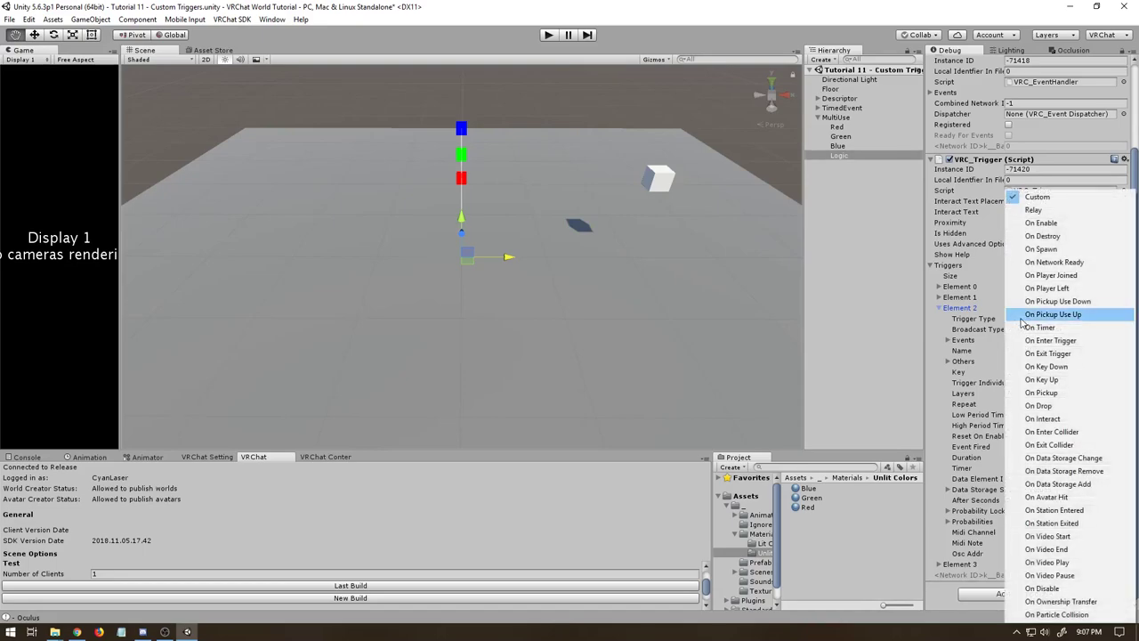
click(1031, 367)
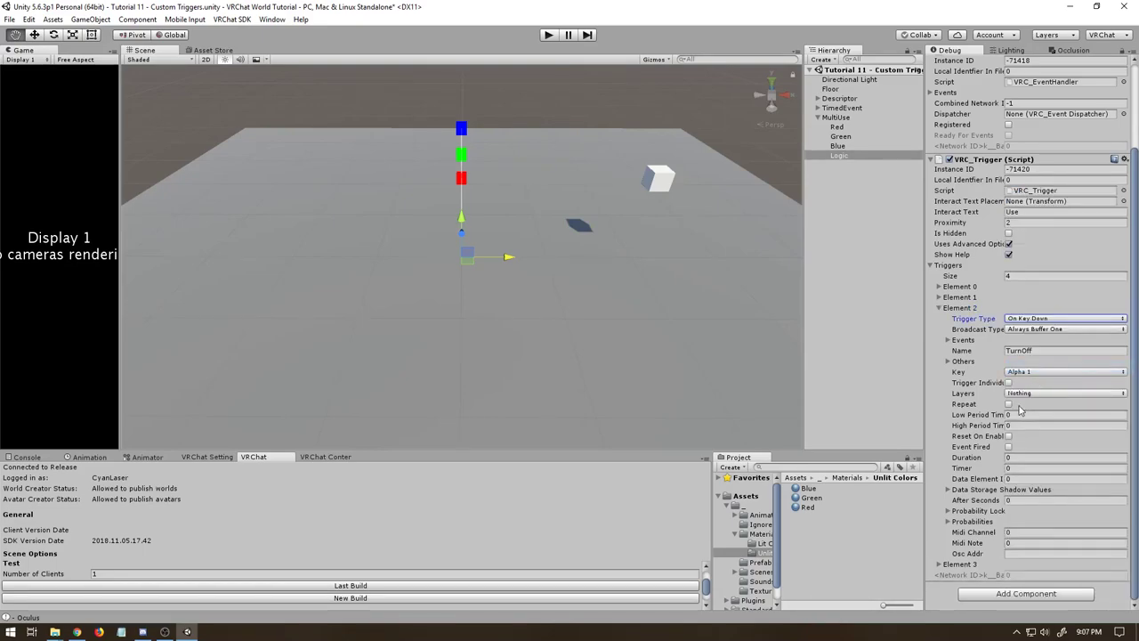
click(1025, 376)
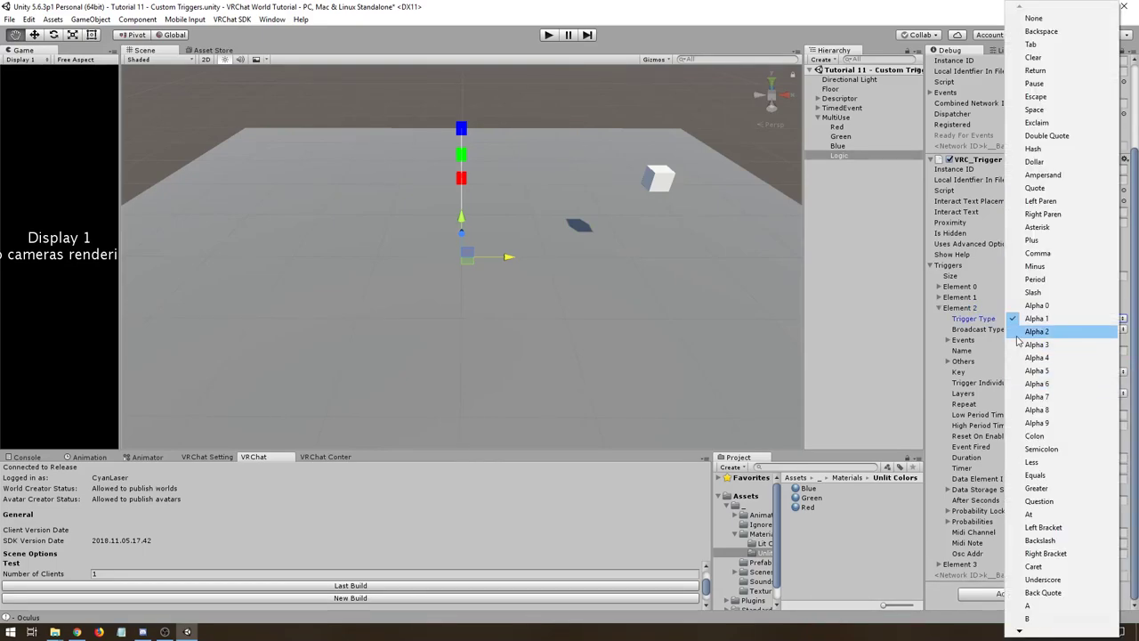
click(1031, 331)
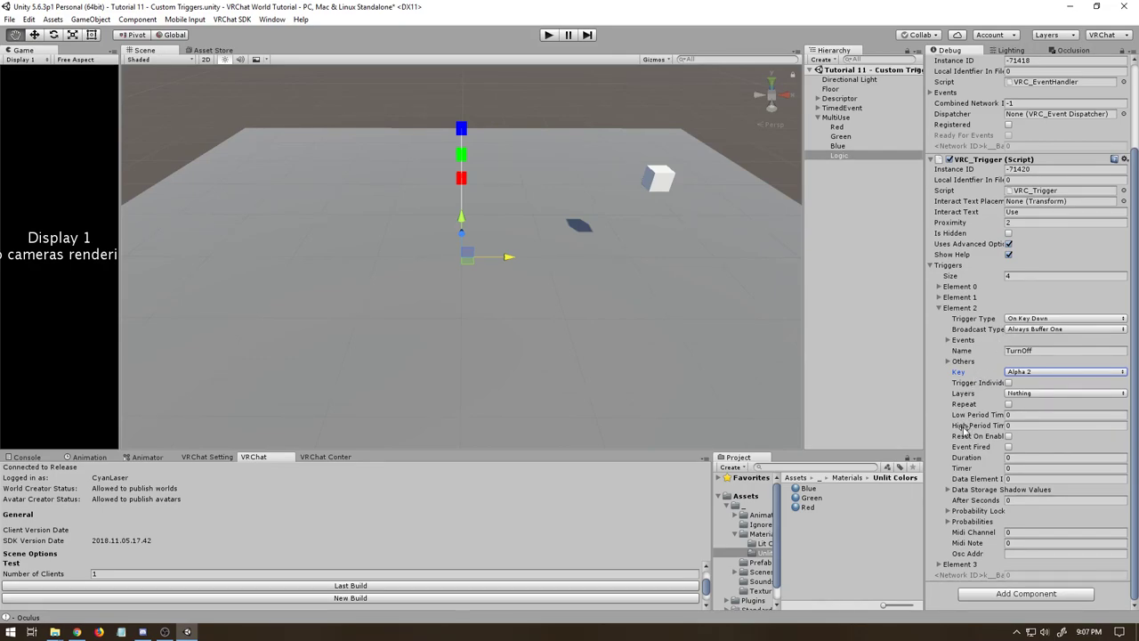
Step: Change trigger Element 3 to On Key Down with the Alpha 3 key and return the Inspector to Normal mode
click(939, 565)
scroll(983, 476, down, 2)
click(1033, 469)
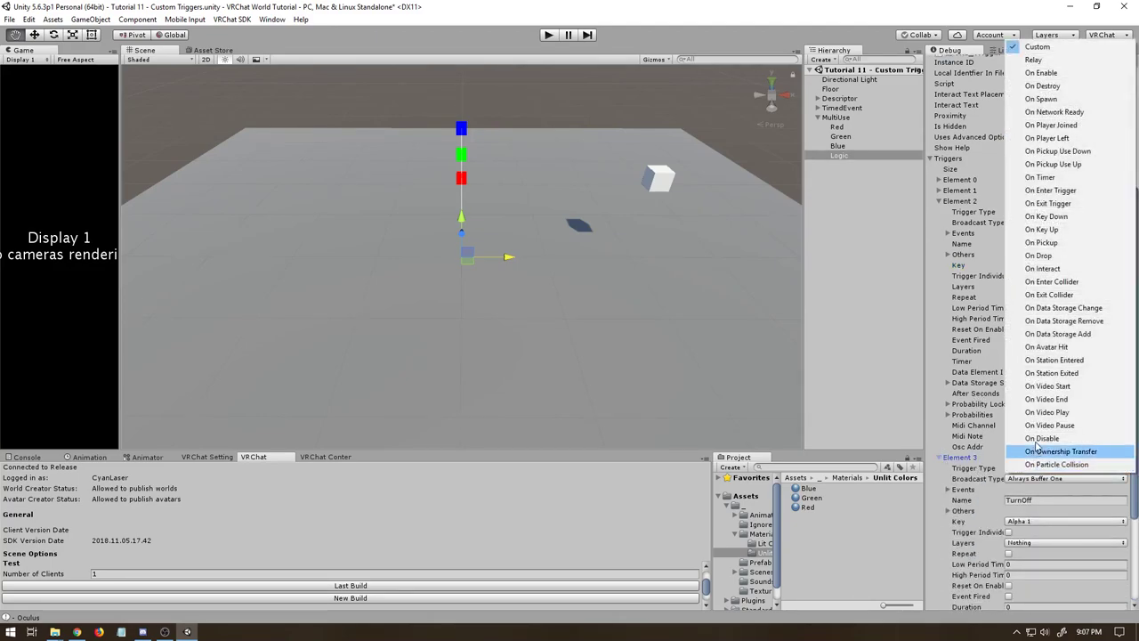
key(Up)
key(Up)
key(Up)
key(Up)
key(Up)
key(Up)
key(Up)
key(Up)
key(Up)
key(Up)
key(Up)
key(Up)
key(Up)
key(Up)
key(Up)
key(Up)
key(Up)
key(Return)
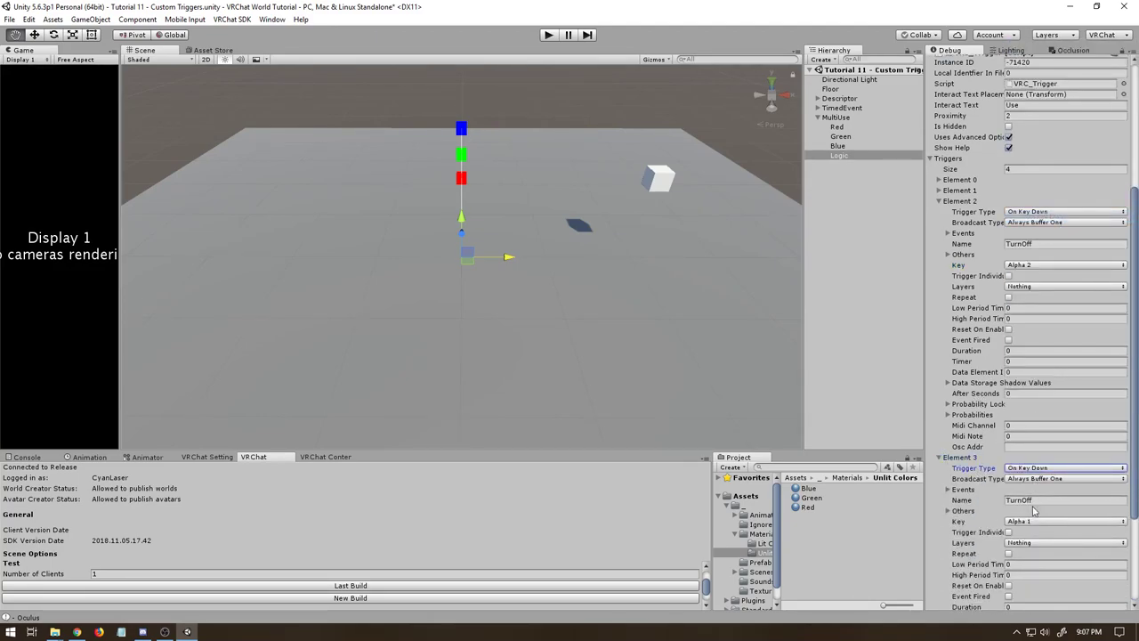
click(1033, 521)
click(1037, 342)
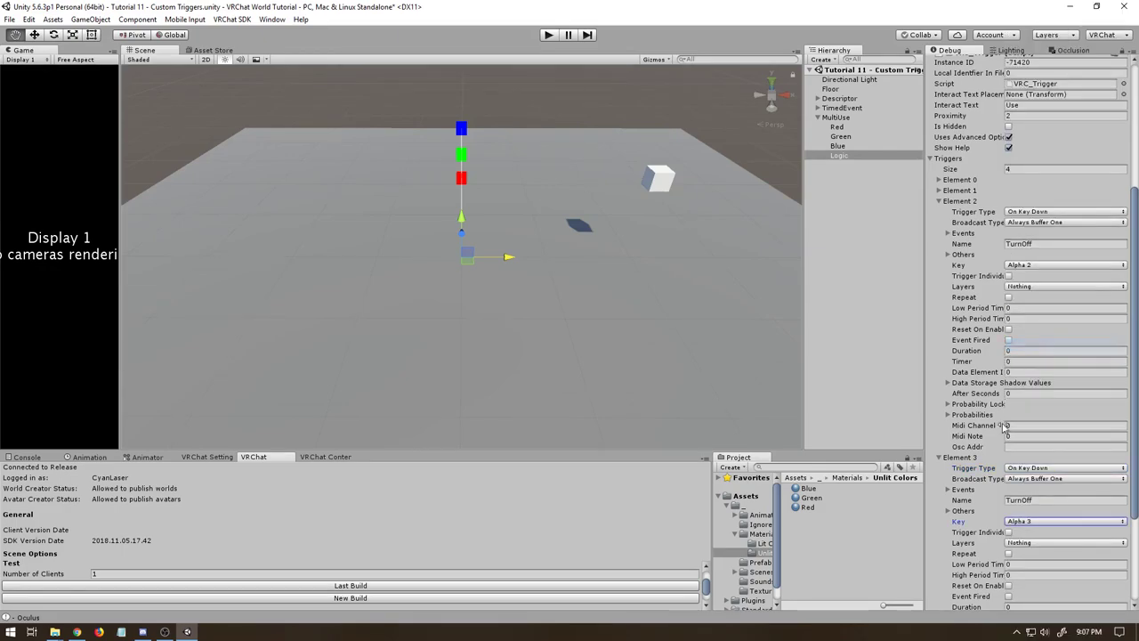
click(1132, 57)
click(1128, 64)
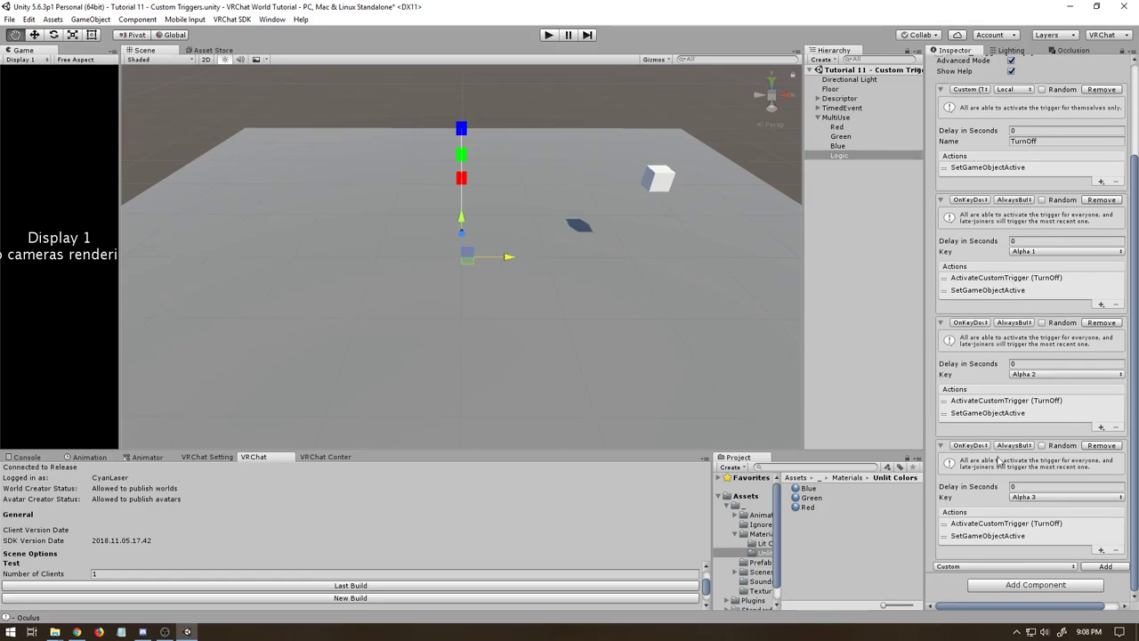
Step: Replace the SetGameObjectActive receiver with Green in the Alpha 2 trigger and with Blue in the Alpha 3 trigger
click(979, 413)
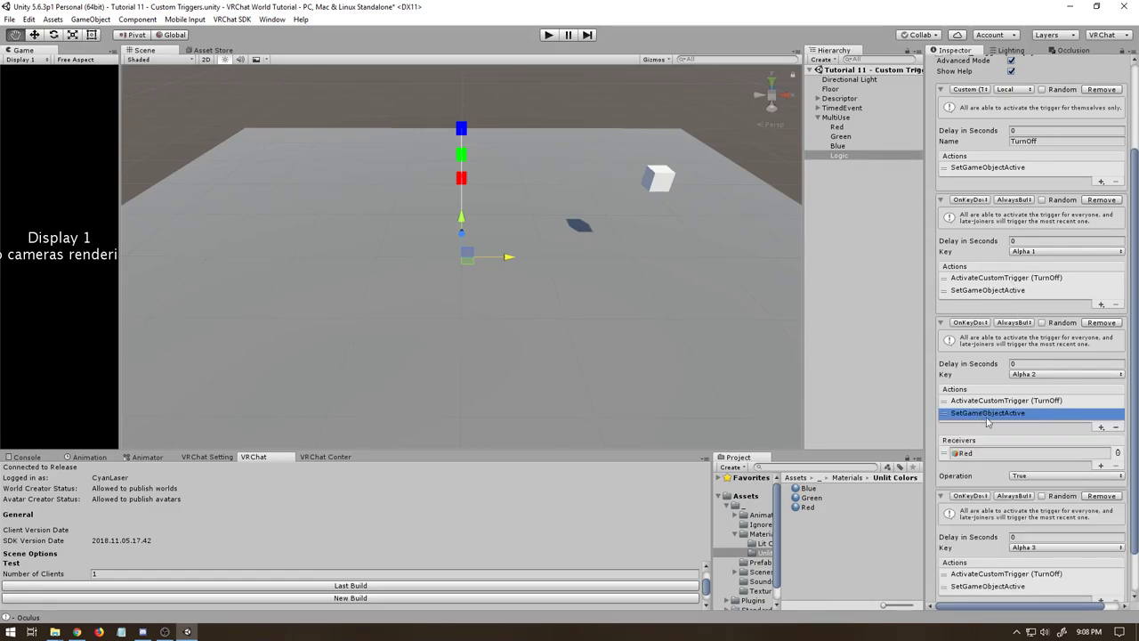
drag(836, 137, 988, 453)
scroll(1006, 543, down, 1)
click(988, 535)
scroll(1006, 541, down, 1)
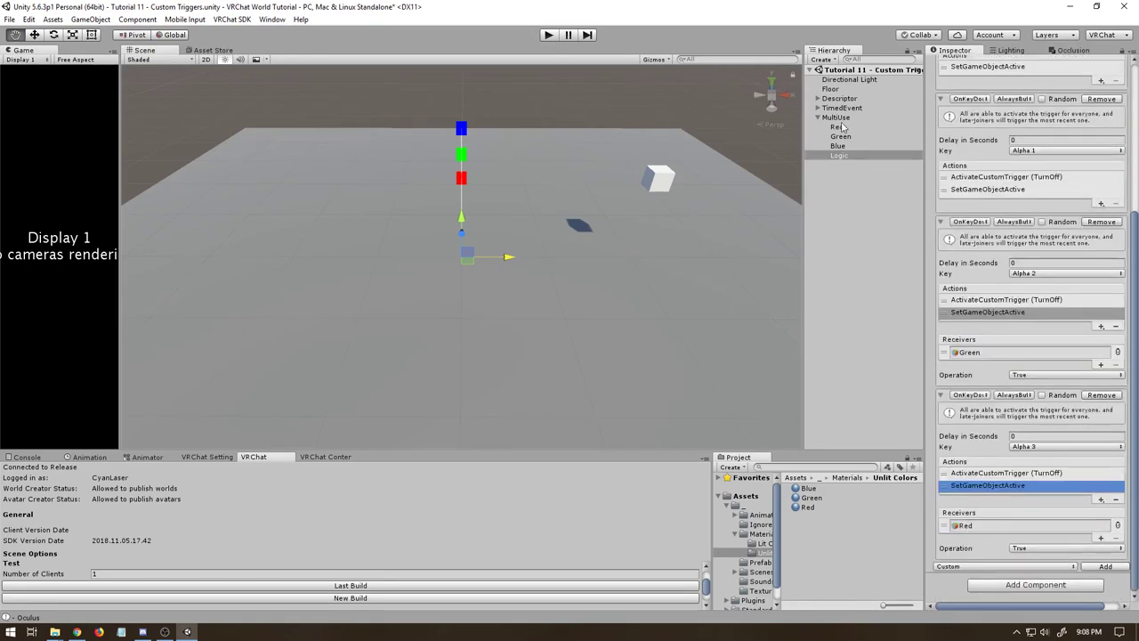
drag(842, 156, 983, 536)
scroll(1015, 374, up, 4)
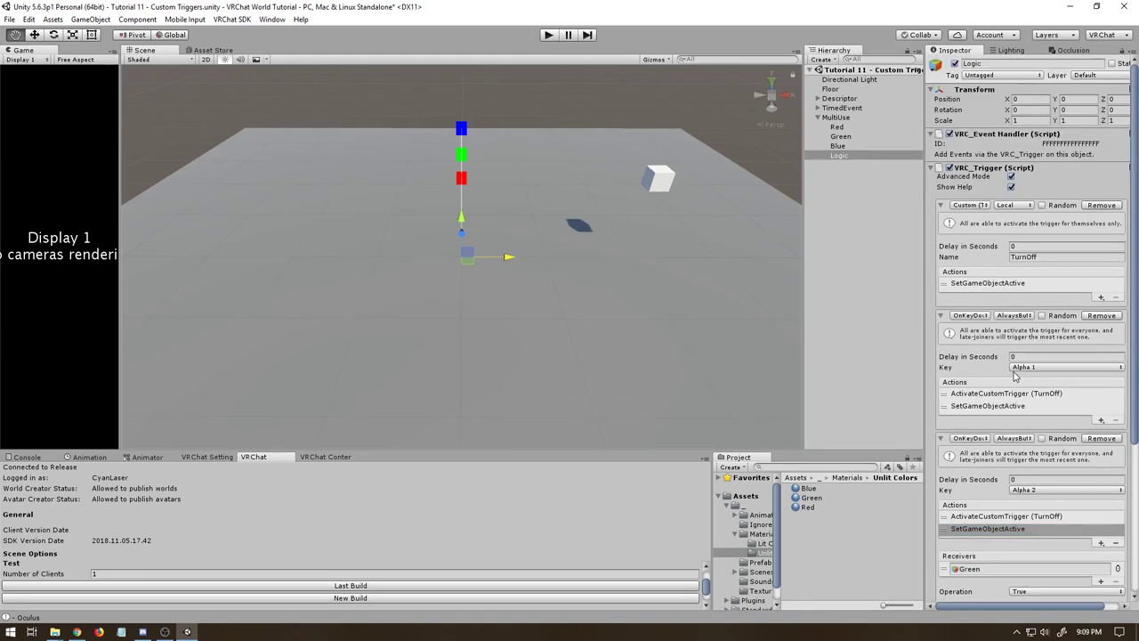
scroll(988, 401, down, 5)
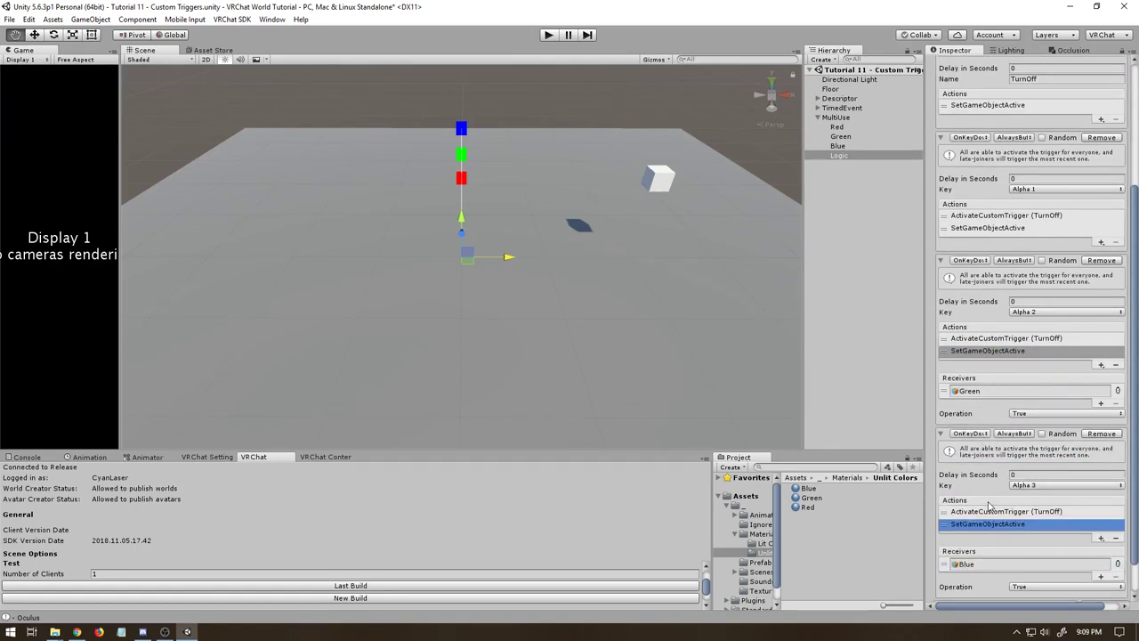
Step: Review the receivers and operation of the TurnOff trigger's SetGameObjectActive action on Logic
scroll(991, 505, up, 2)
scroll(991, 506, up, 3)
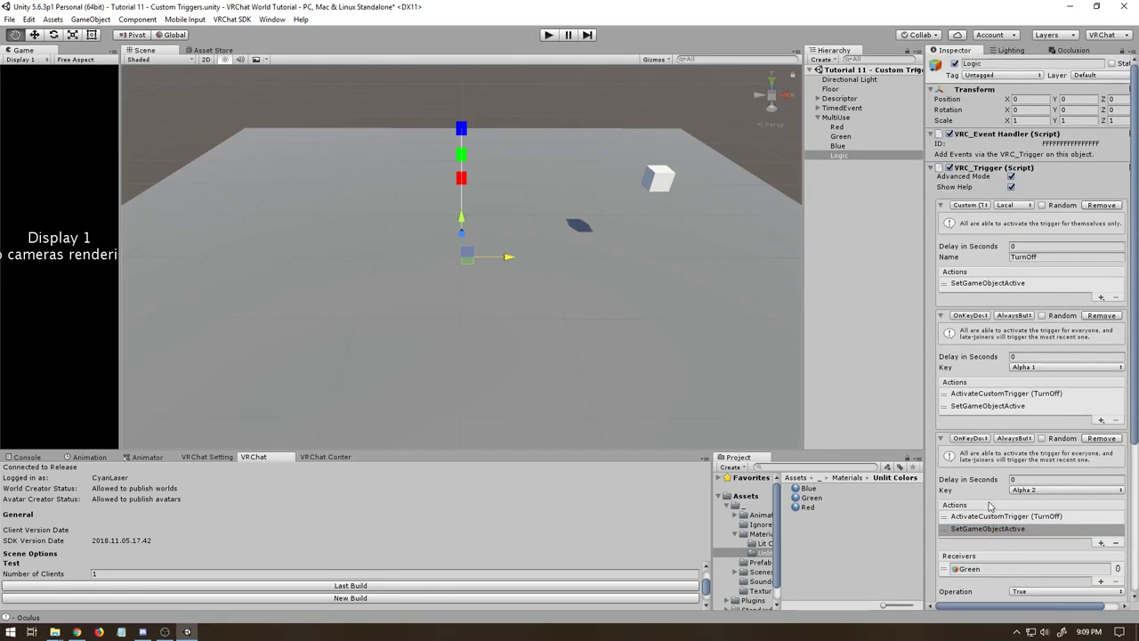
click(1012, 283)
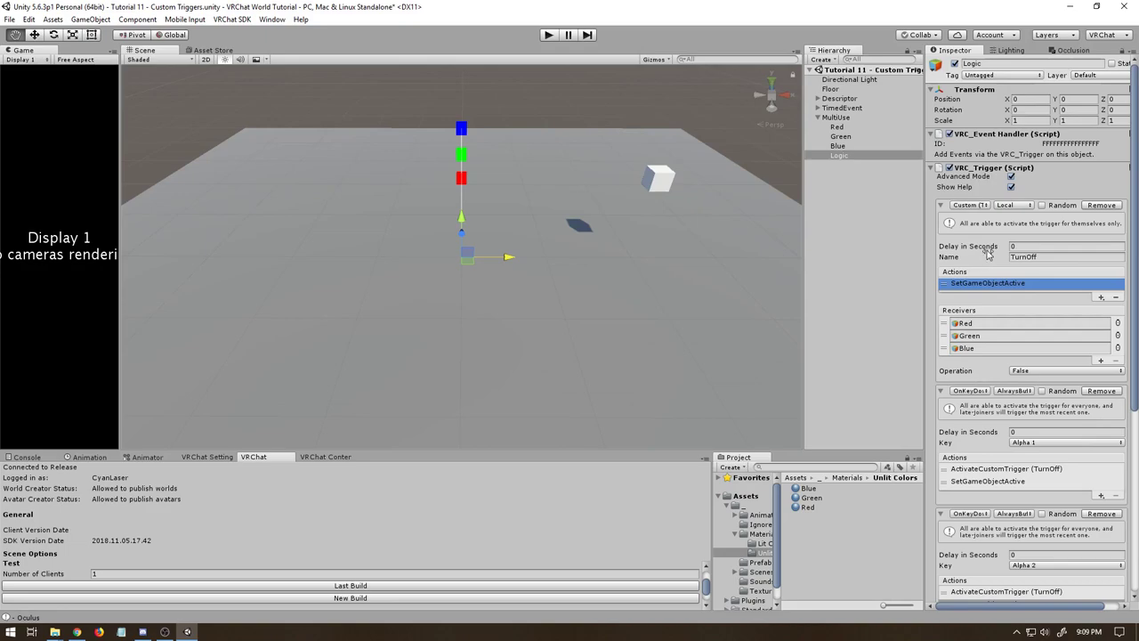
scroll(988, 256, down, 2)
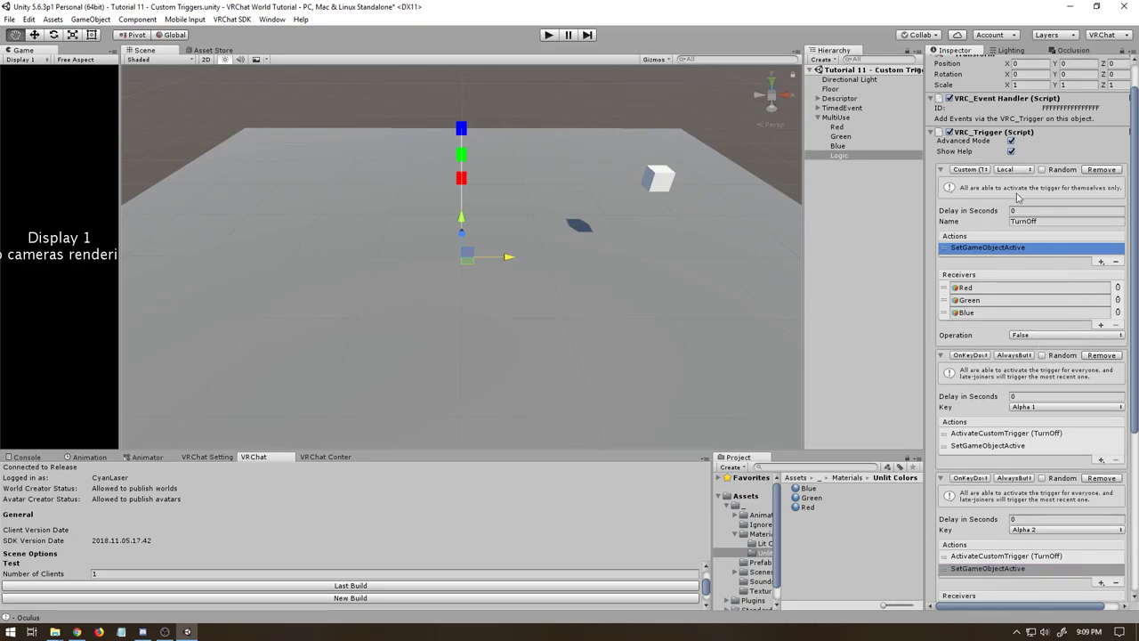
Step: Deactivate the Red, Green and Blue cubes and move the MultiUse group sideways along the X axis
click(839, 156)
click(838, 146)
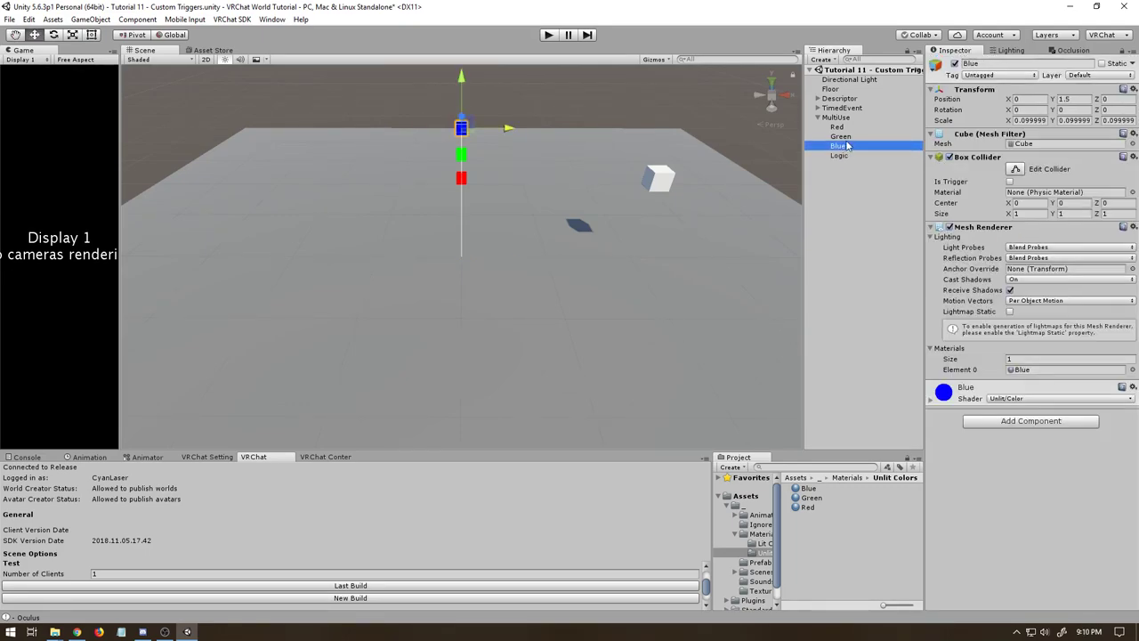
shift+click(837, 127)
click(955, 64)
click(841, 117)
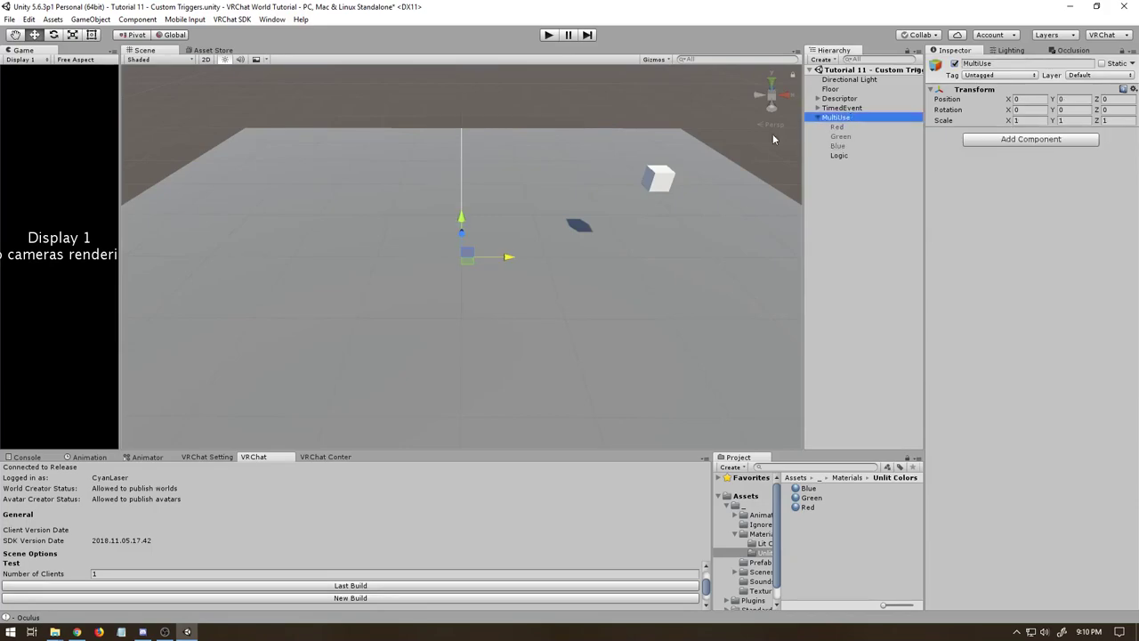
drag(503, 257, 574, 270)
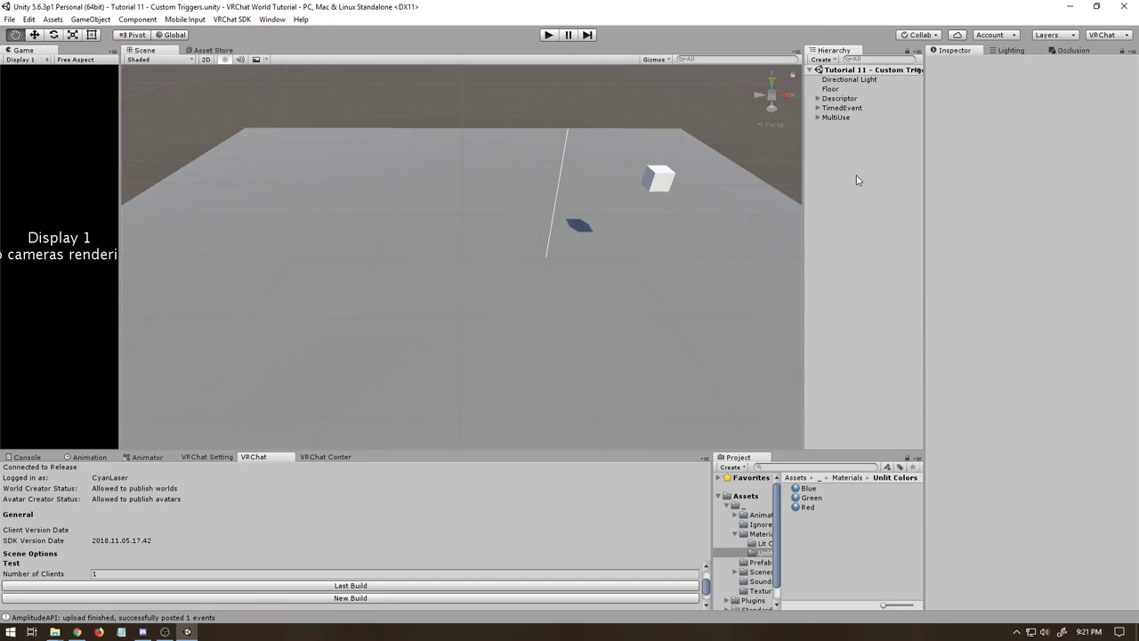
Step: Create an empty object at the root of the scene and name it SyncedToggle
right_click(848, 138)
click(888, 231)
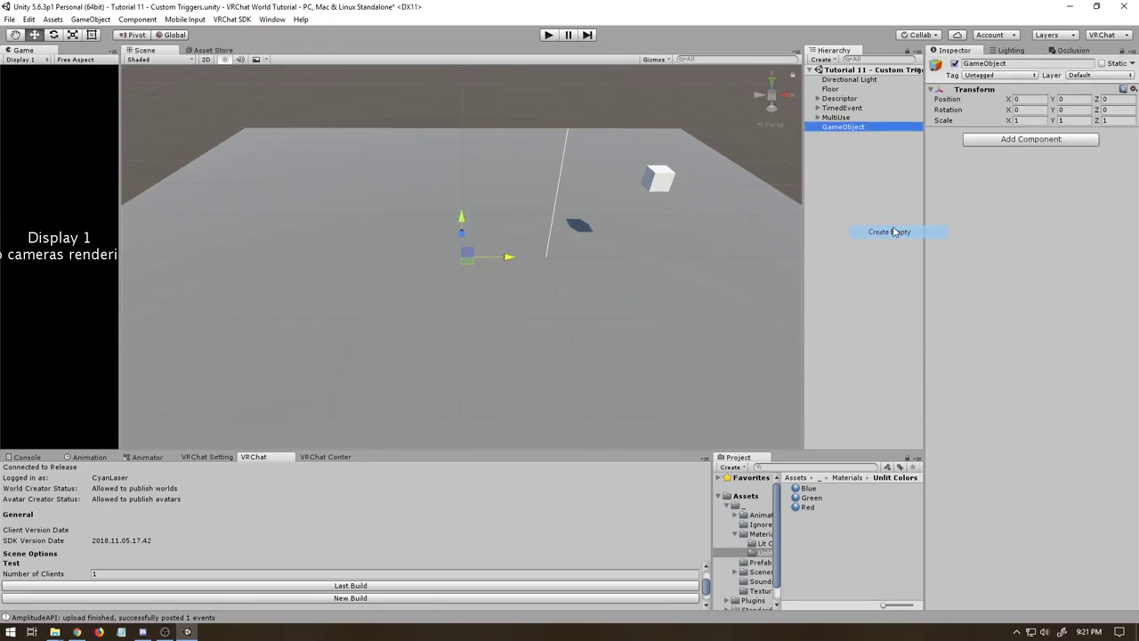
text(Syncte)
key(BackSpace)
key(BackSpace)
text(edToggle)
key(Return)
Step: Add a cube as a child of SyncedToggle and name it Button
right_click(844, 132)
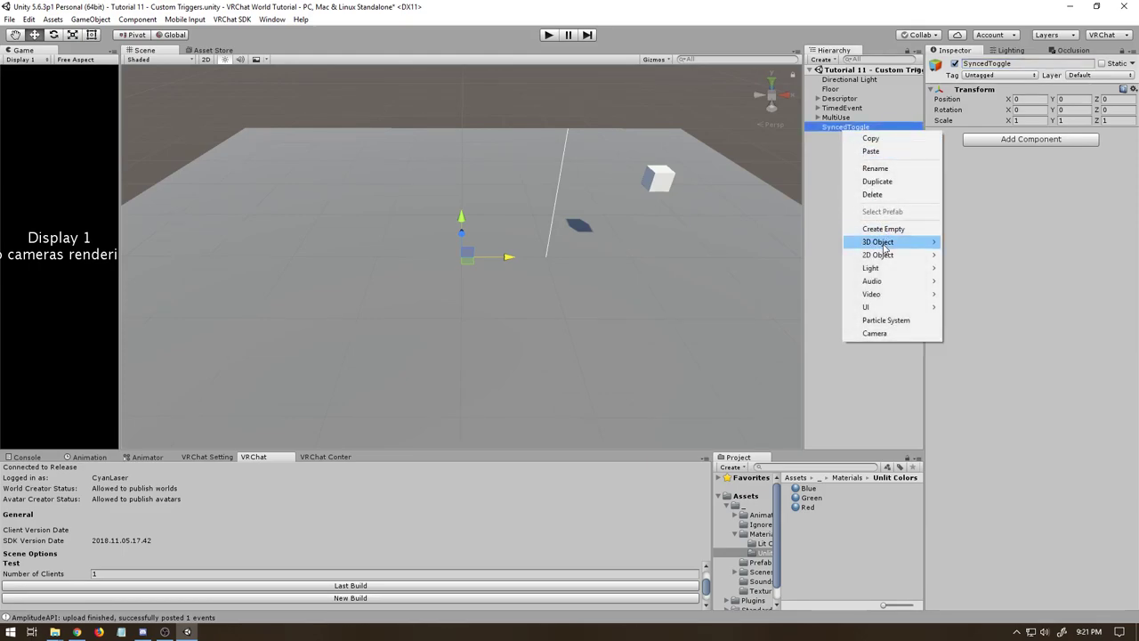
mouse_move(890, 244)
click(968, 243)
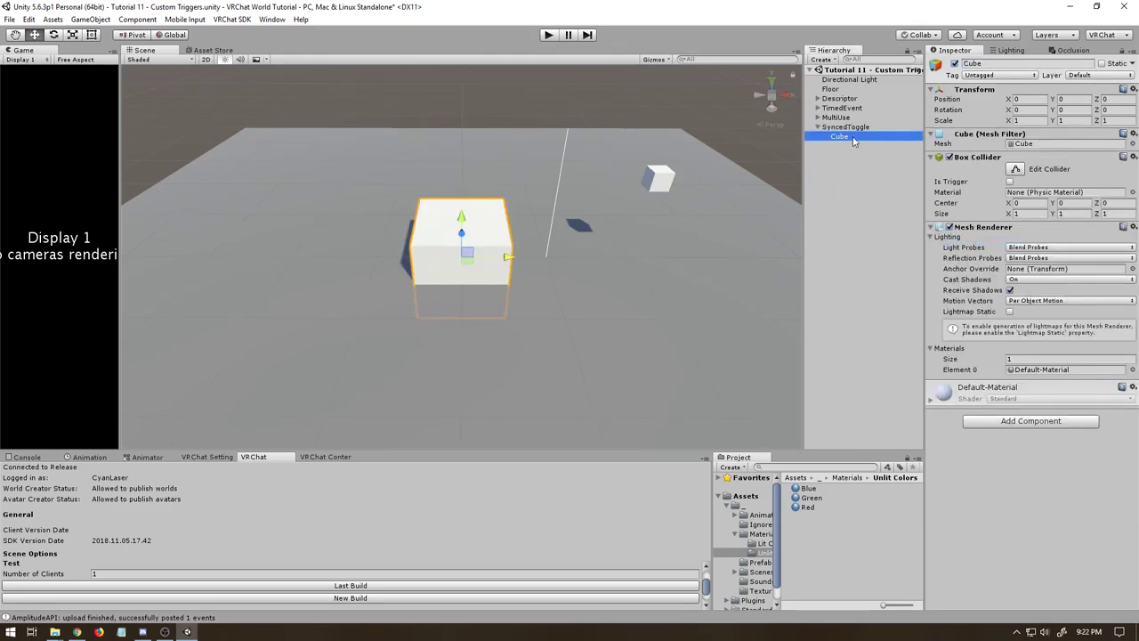
click(846, 136)
text(Button)
key(Return)
Step: Scale Button to 0.2 on all three axes and set its Y position to 1
click(1020, 120)
text(0.2)
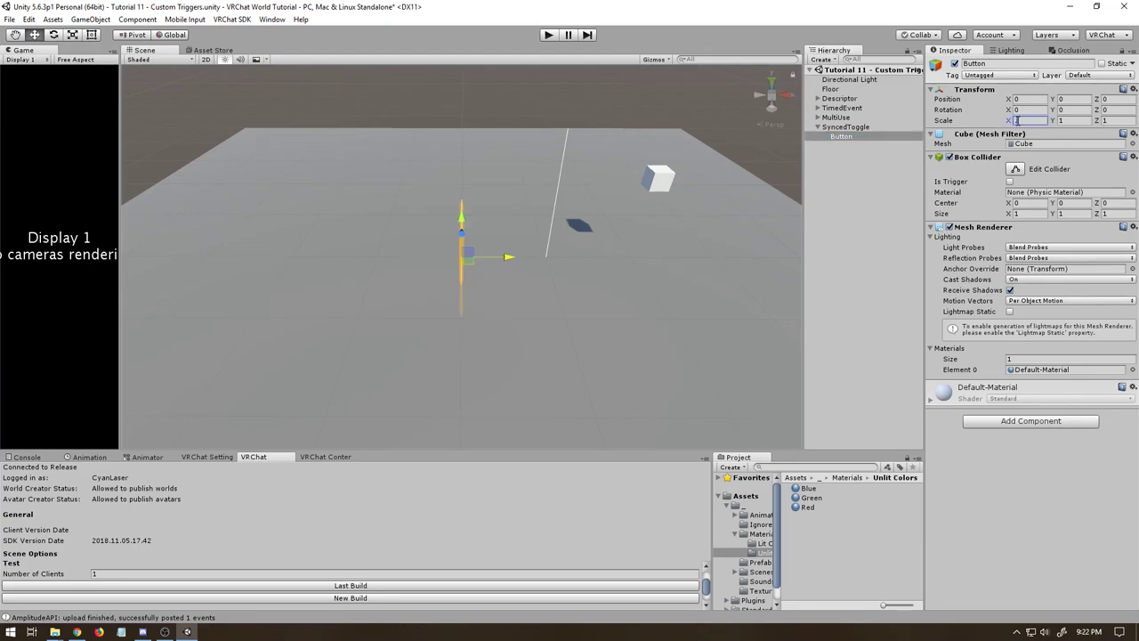
key(Tab)
text(.2)
key(Tab)
text(0.2)
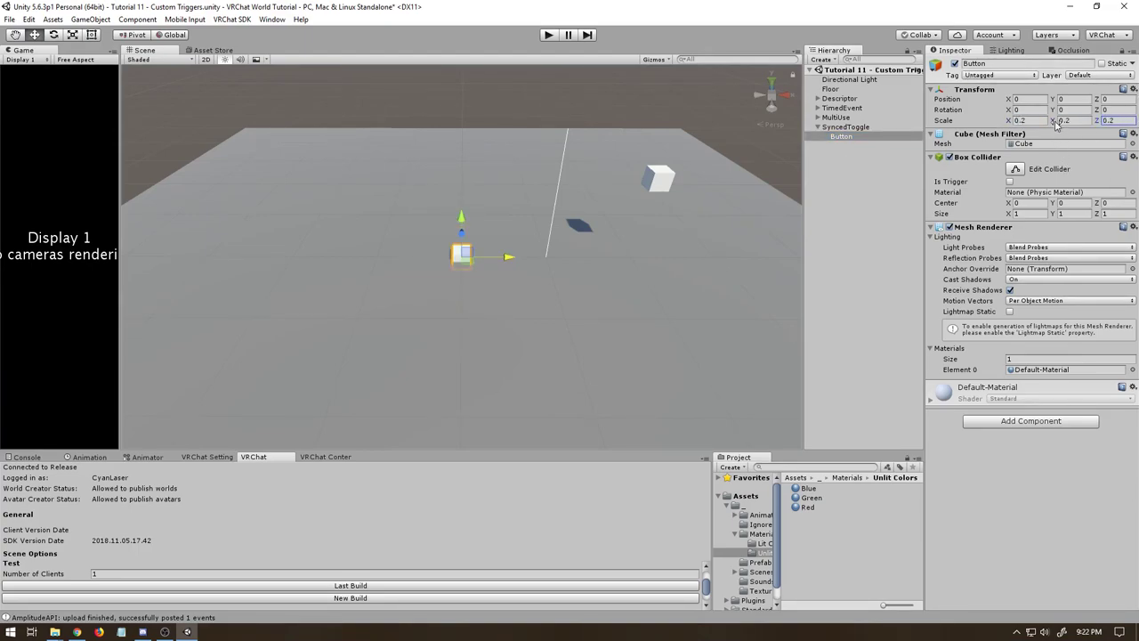
click(1065, 99)
text(1)
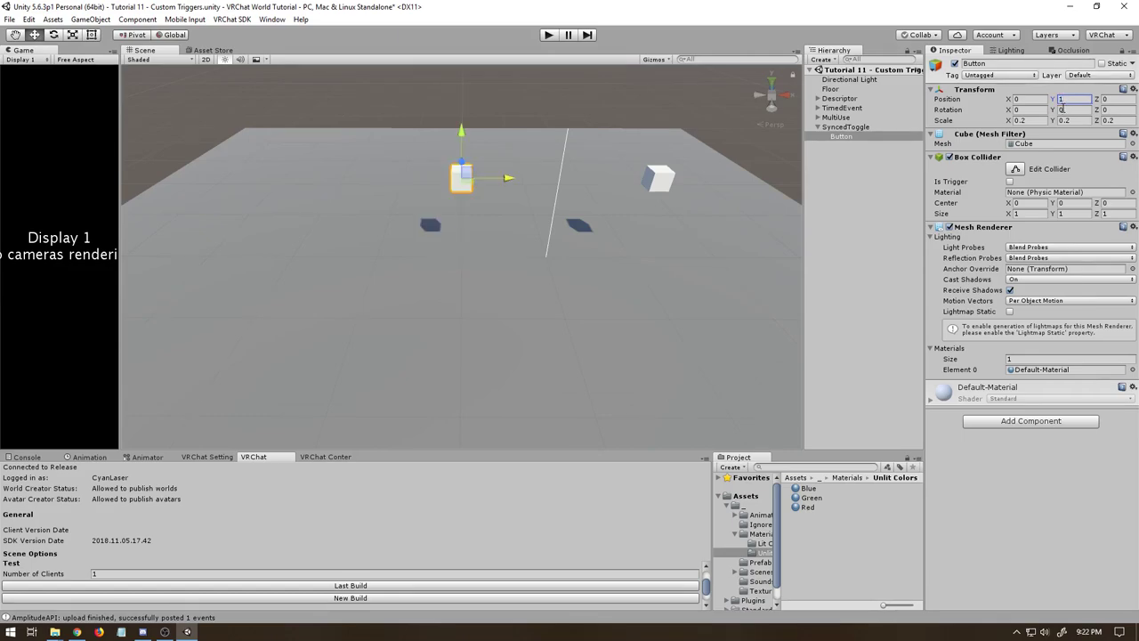
Step: Add a second cube under SyncedToggle, keep its default size, and move it up behind Button
right_click(842, 127)
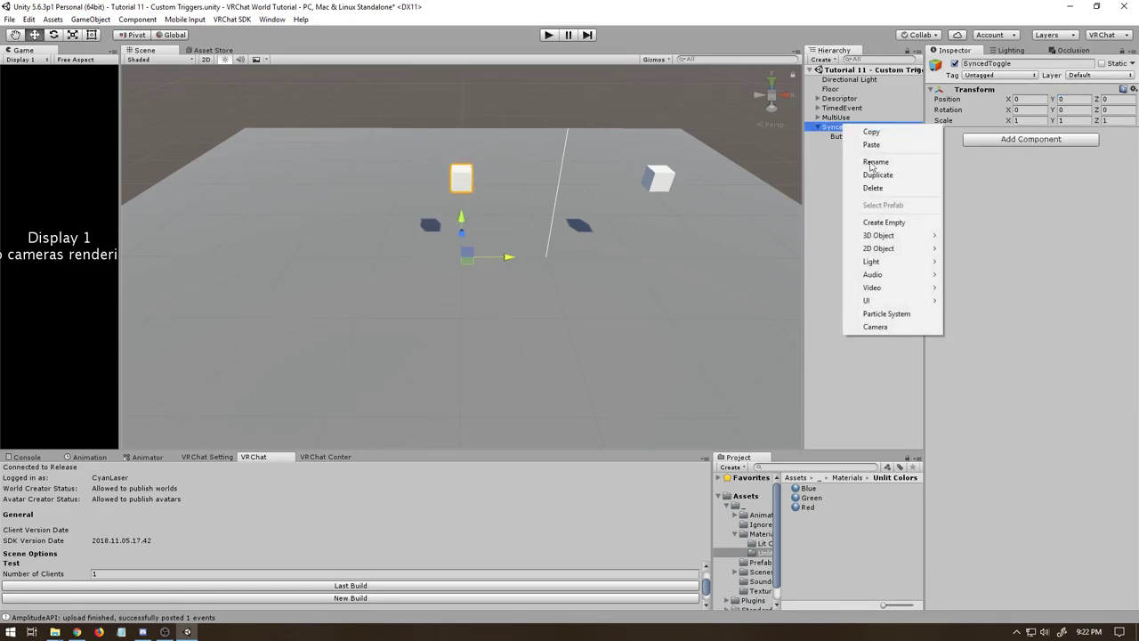
click(890, 223)
right_click(840, 127)
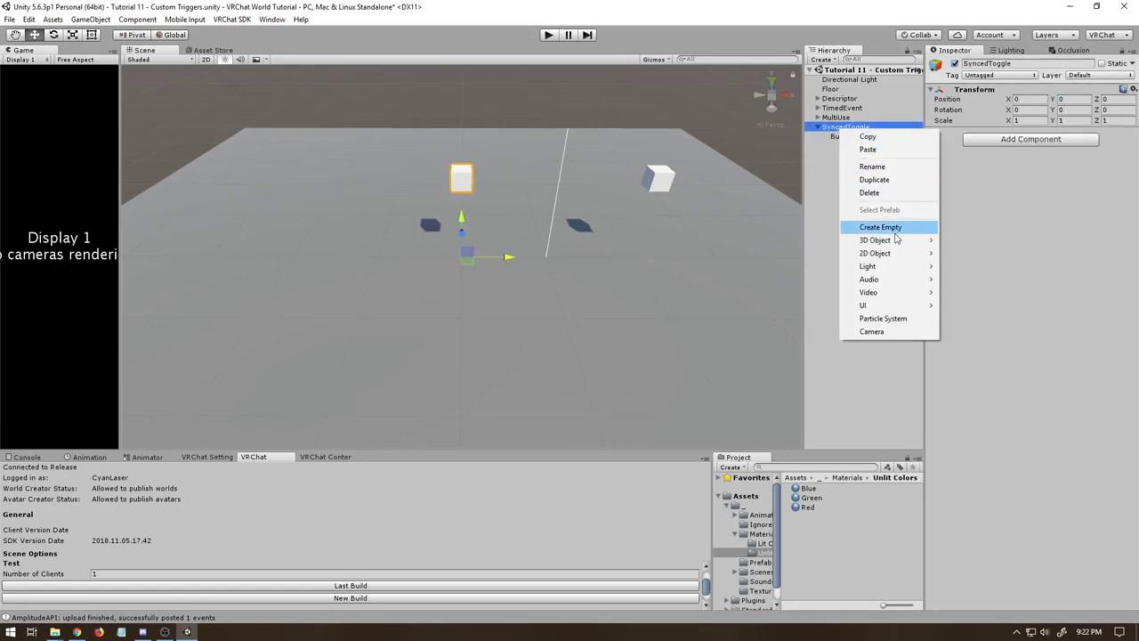
mouse_move(899, 243)
click(960, 241)
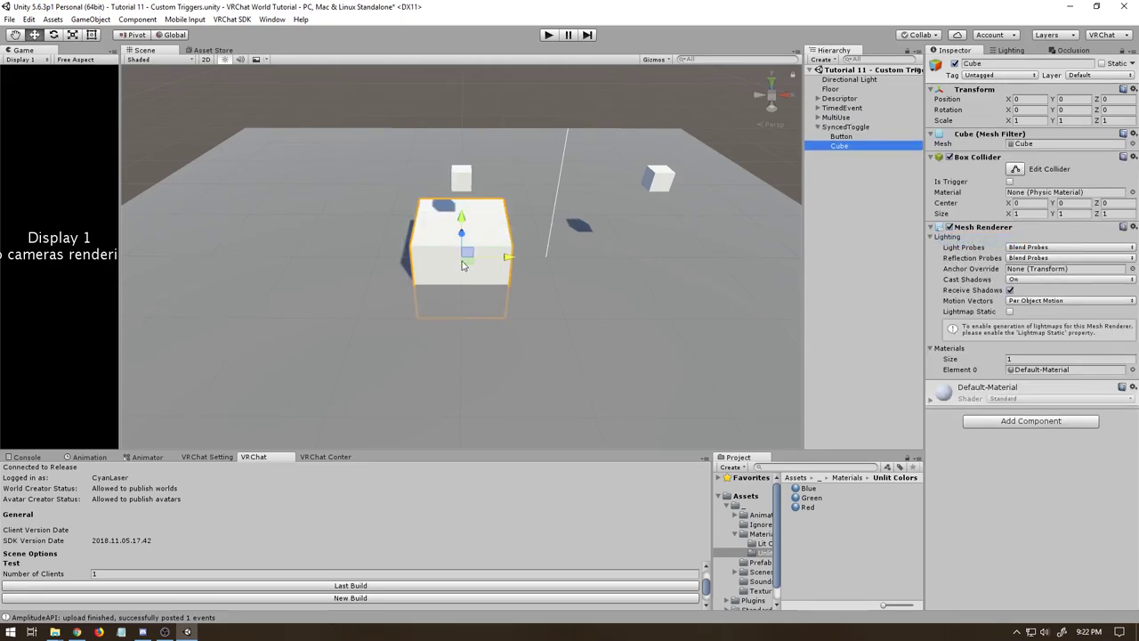
ctrl+drag(464, 234, 461, 141)
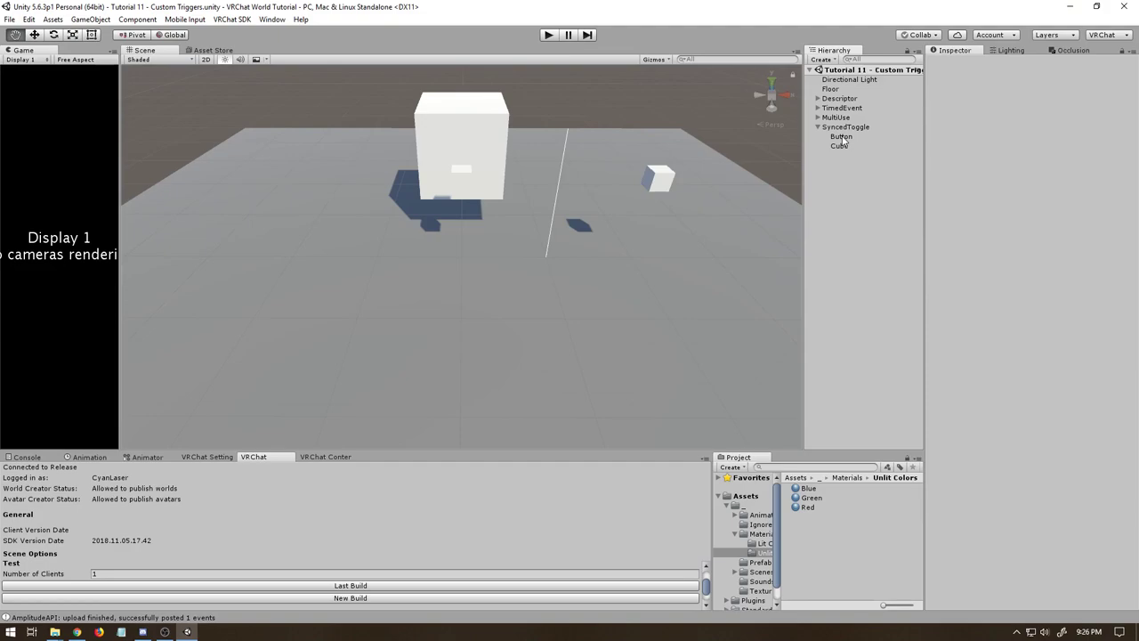
Step: Create an empty child object under Button and name it Enable
click(842, 137)
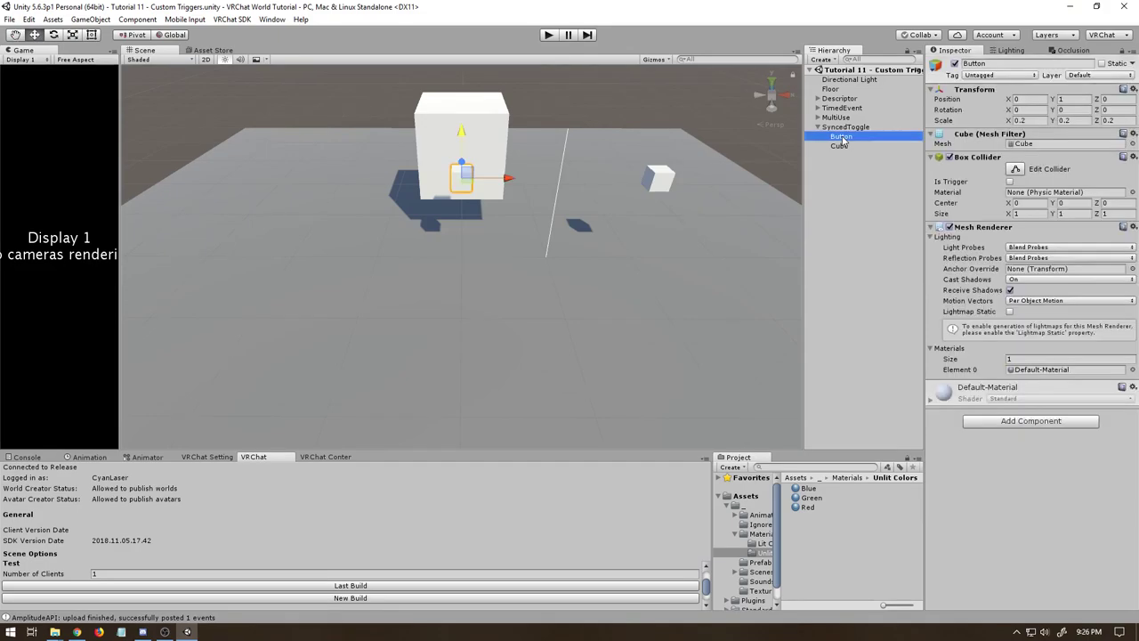
right_click(842, 137)
click(886, 237)
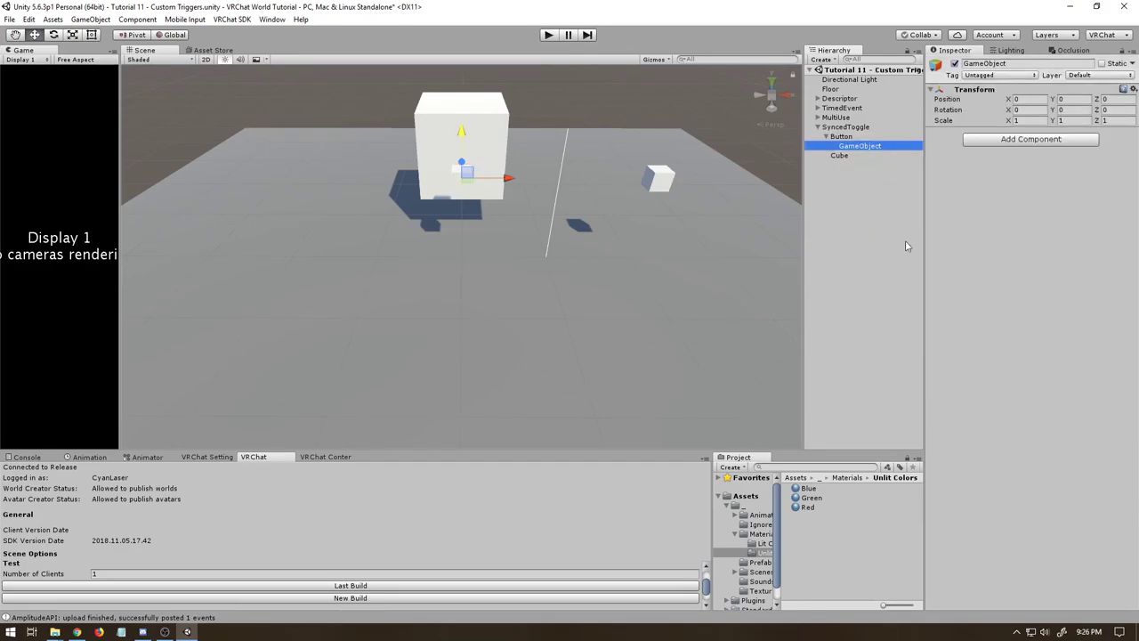
text(Enable)
key(Return)
Step: Add a VRC_Trigger component to the Enable object and give it a Custom trigger named Enable
click(1001, 139)
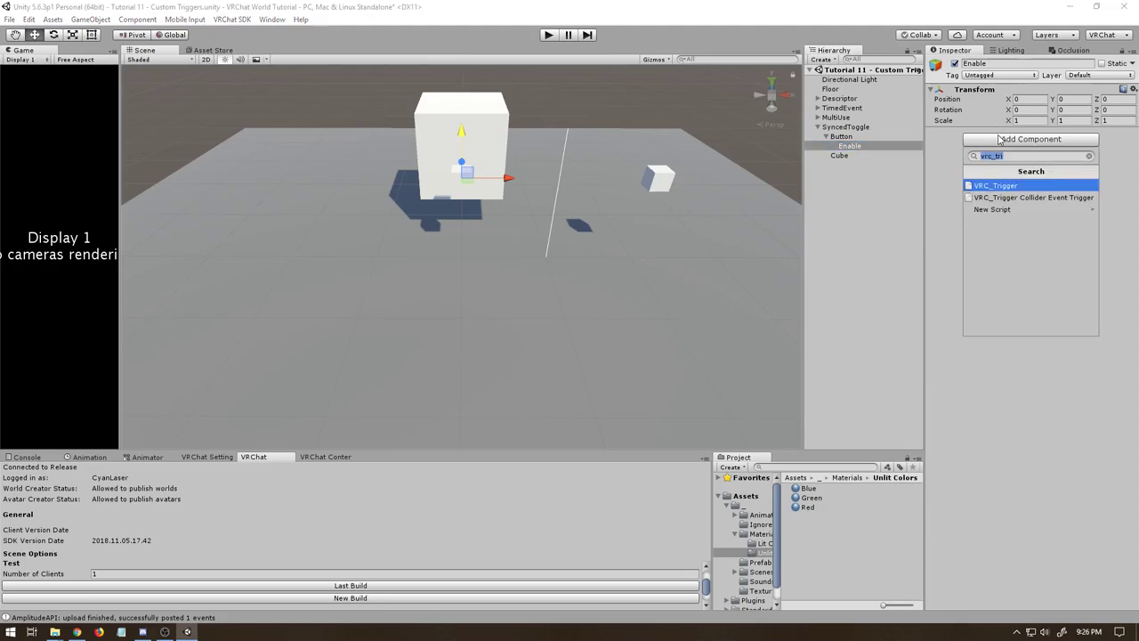
click(995, 186)
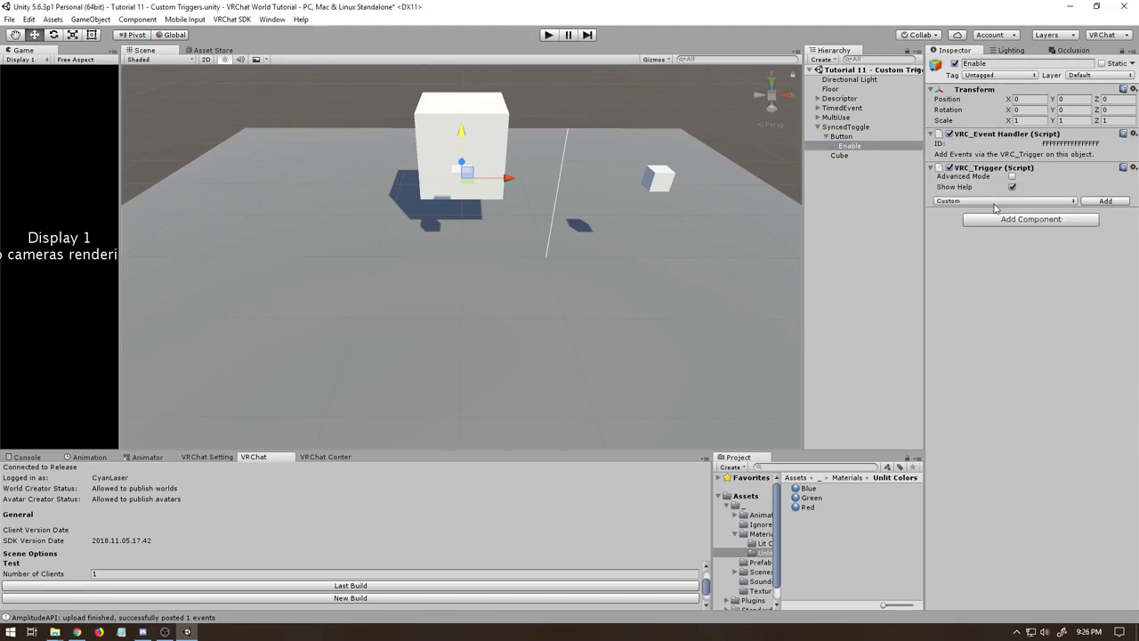
click(1096, 205)
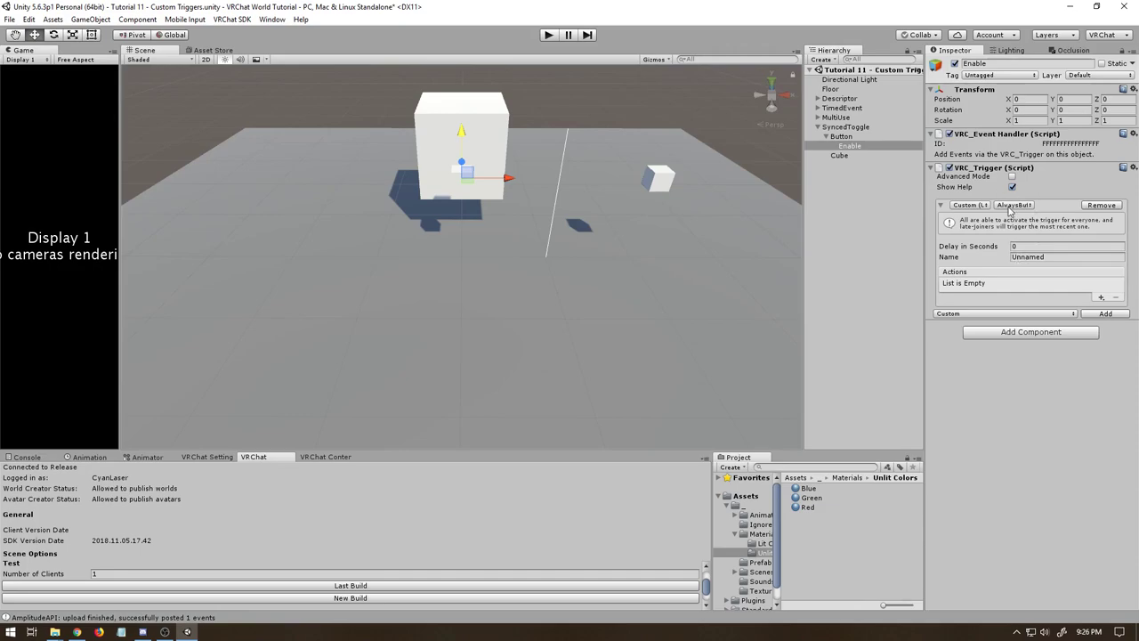
click(1058, 257)
text(En)
key(BackSpace)
key(BackSpace)
Step: Add two SetComponentActive actions to the Enable trigger
click(1101, 297)
mouse_move(1095, 304)
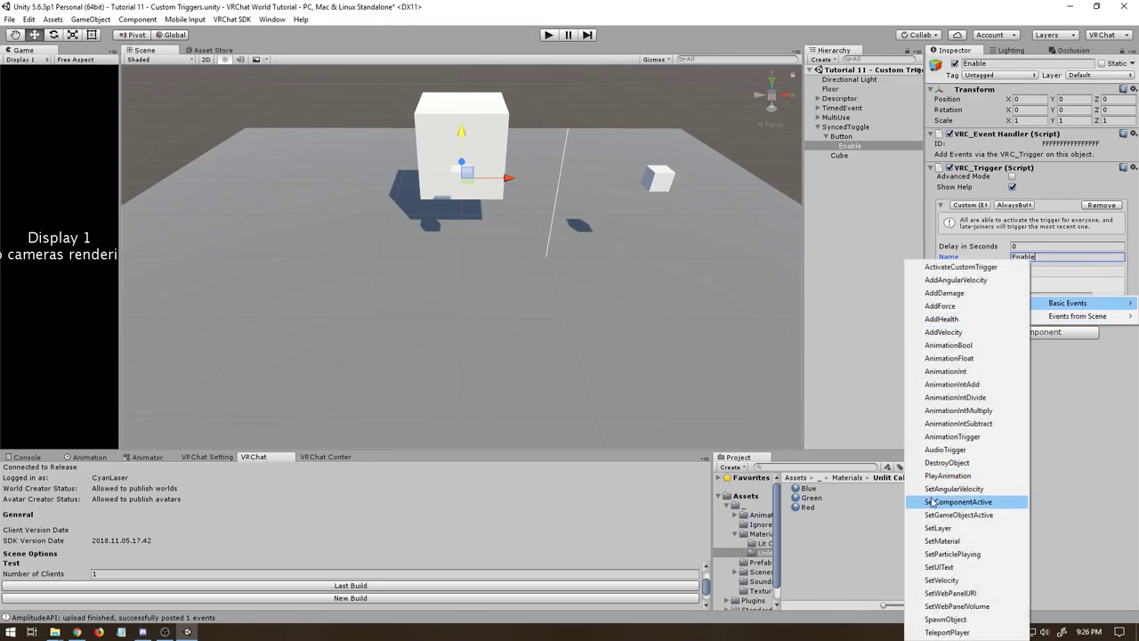
click(948, 502)
click(1104, 299)
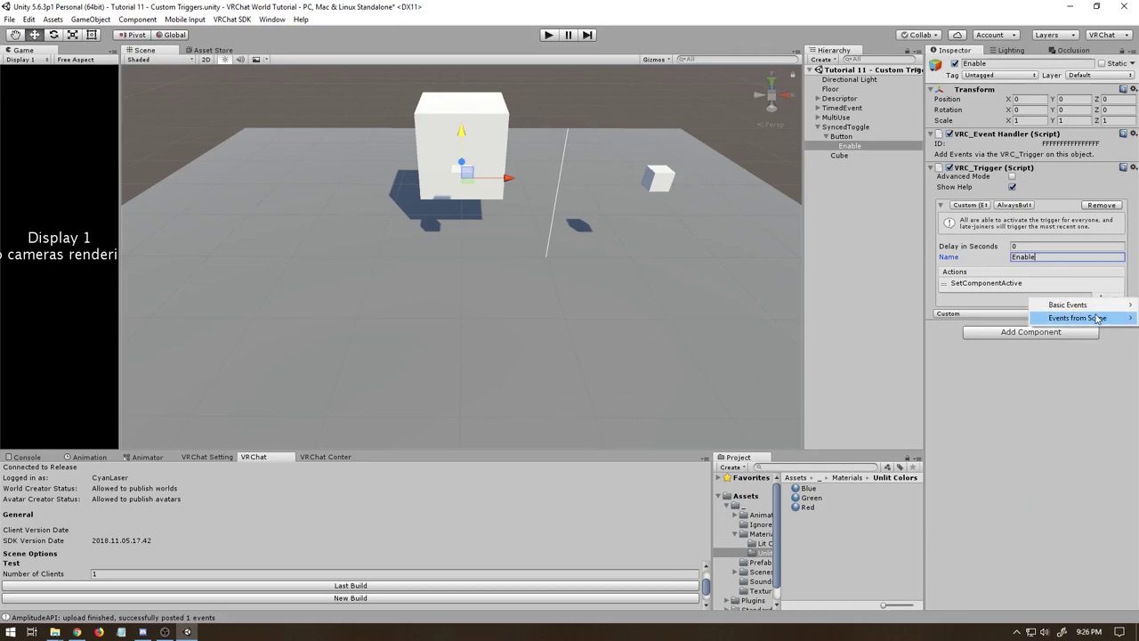
mouse_move(1063, 306)
click(1001, 505)
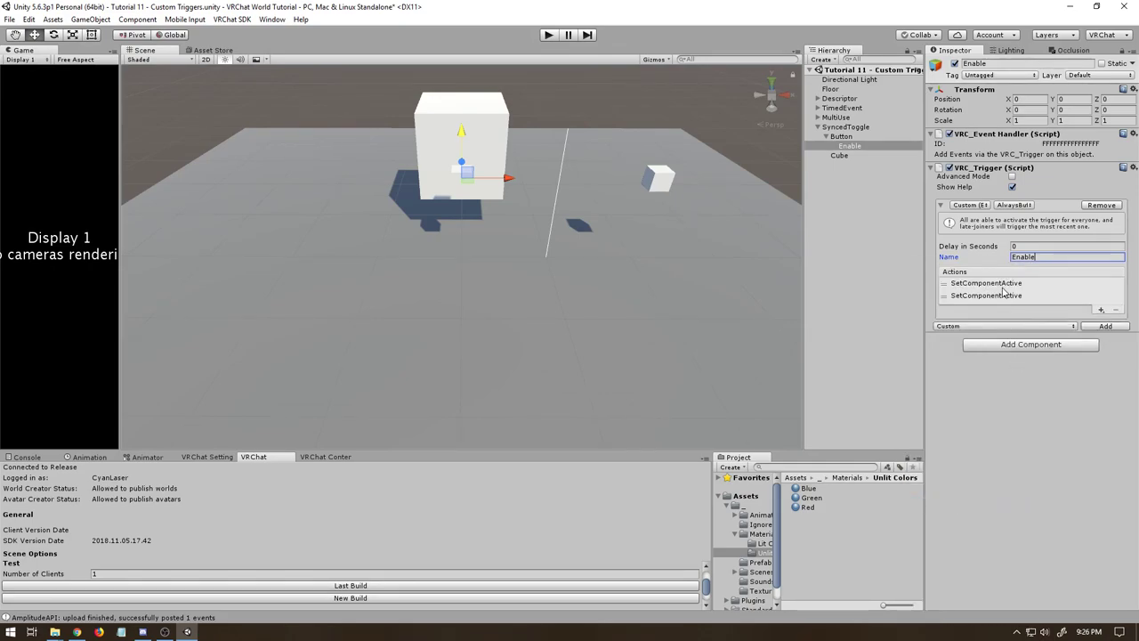
Step: Make the Enable object the first SetComponentActive action's receiver and choose VRCSDK2.VRC_Trigger as its component
click(1002, 287)
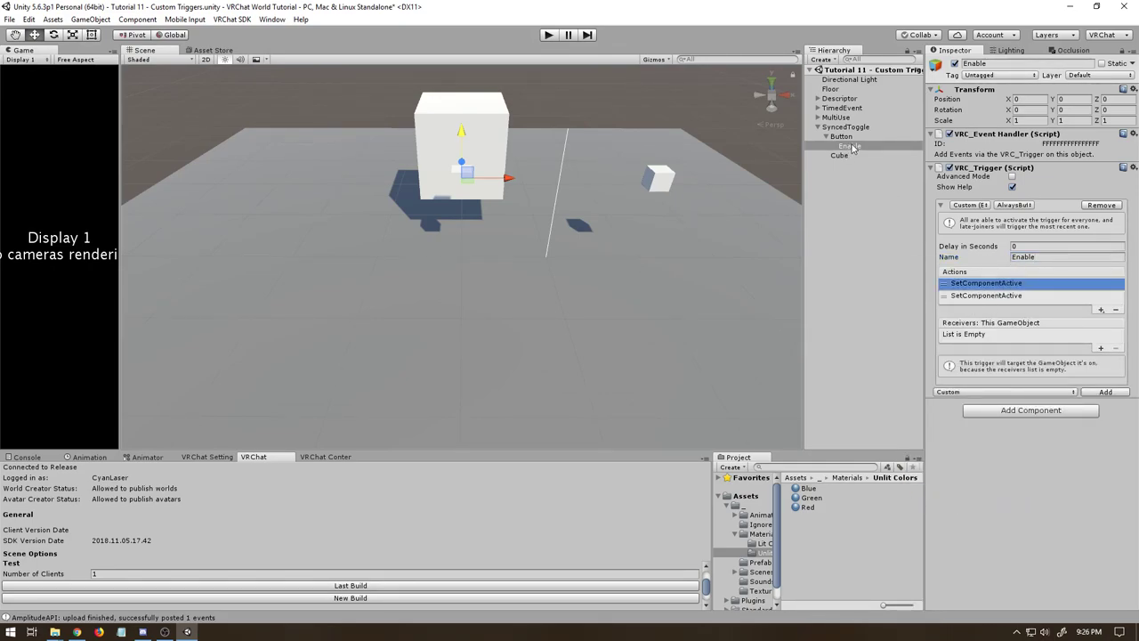
drag(852, 148, 995, 327)
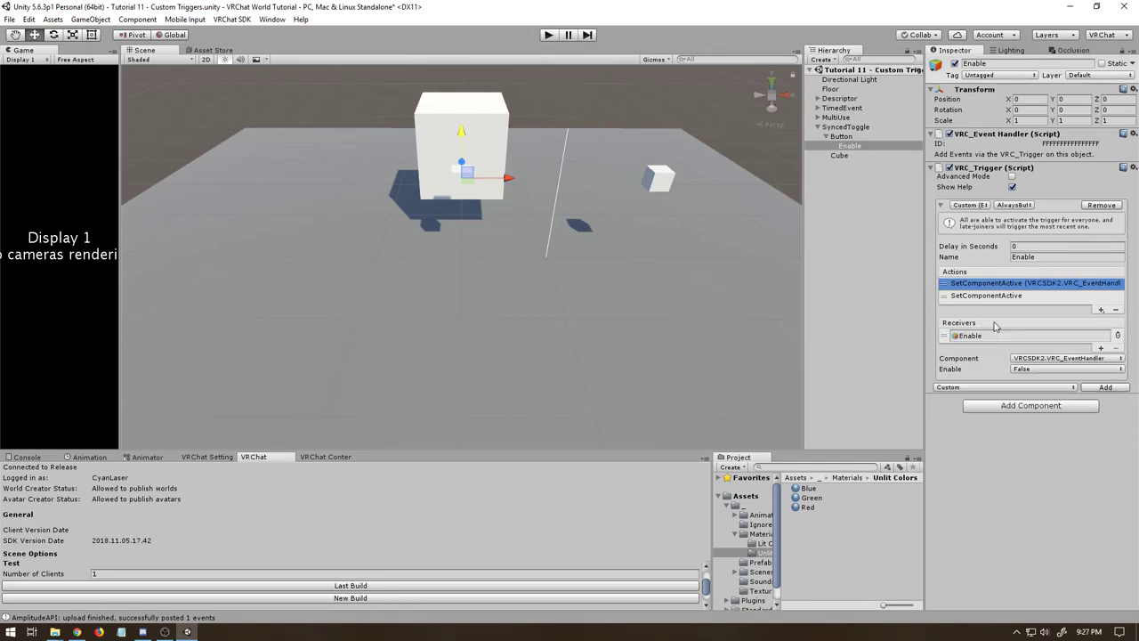
click(1037, 359)
click(1032, 381)
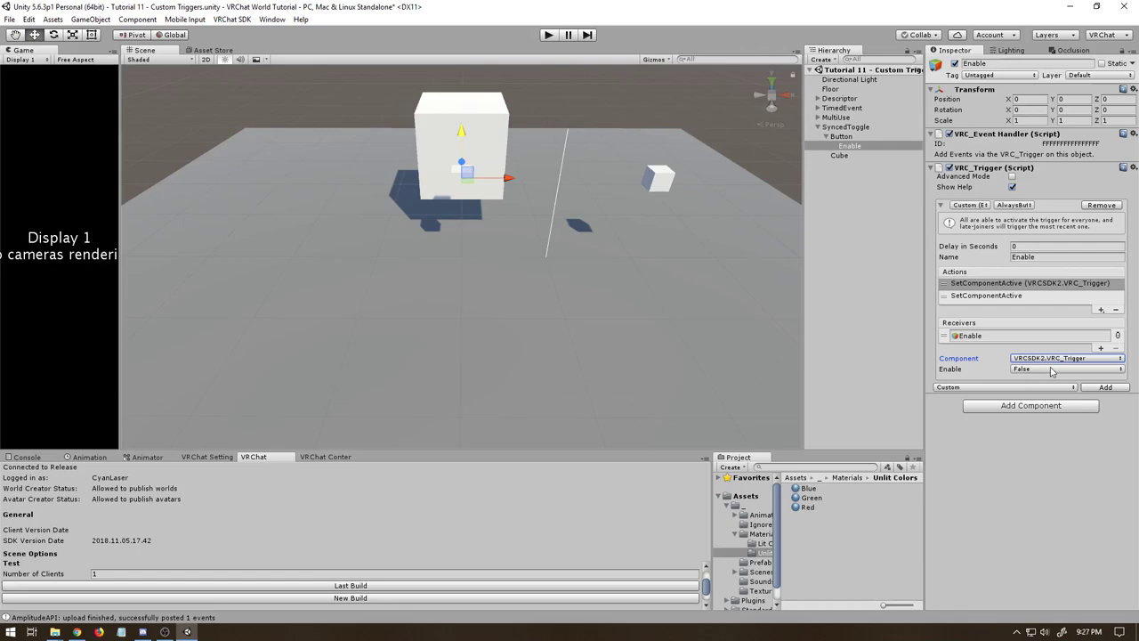
Step: Add a SetGameObjectActive action to the Enable trigger with Cube as receiver and the operation True
click(996, 296)
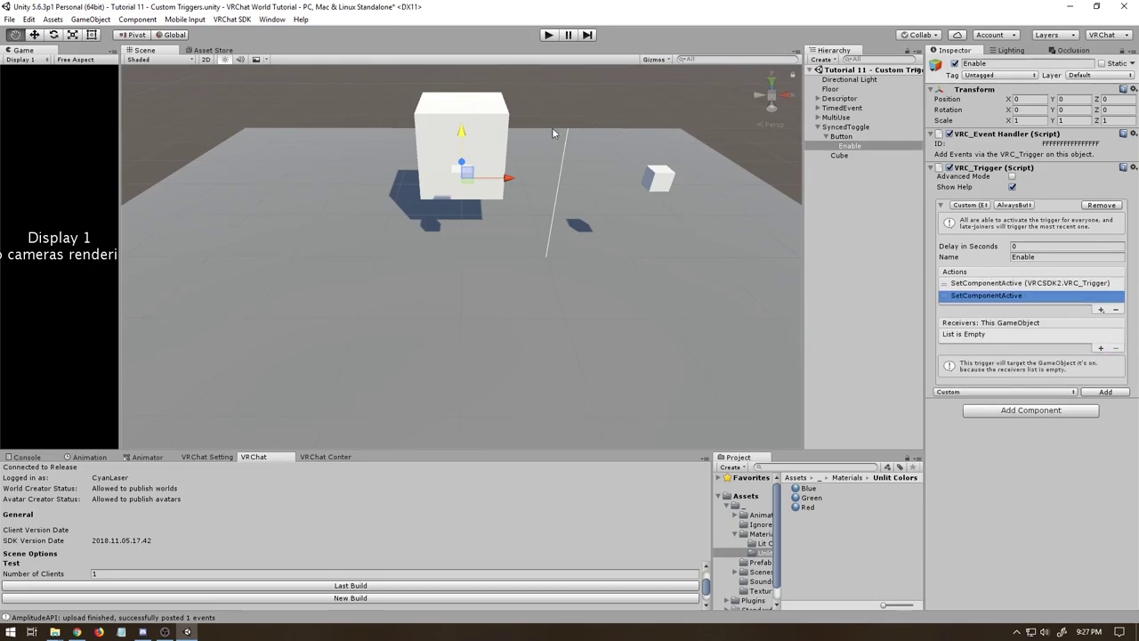
click(1101, 309)
mouse_move(1082, 321)
click(961, 514)
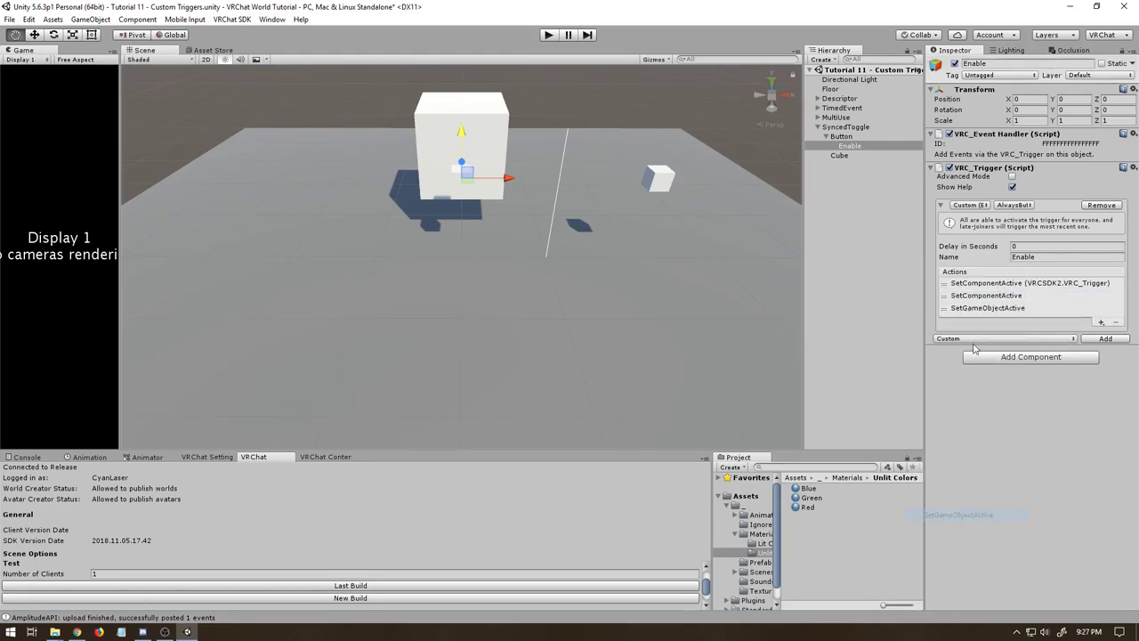
click(974, 309)
drag(839, 157, 996, 345)
click(1022, 371)
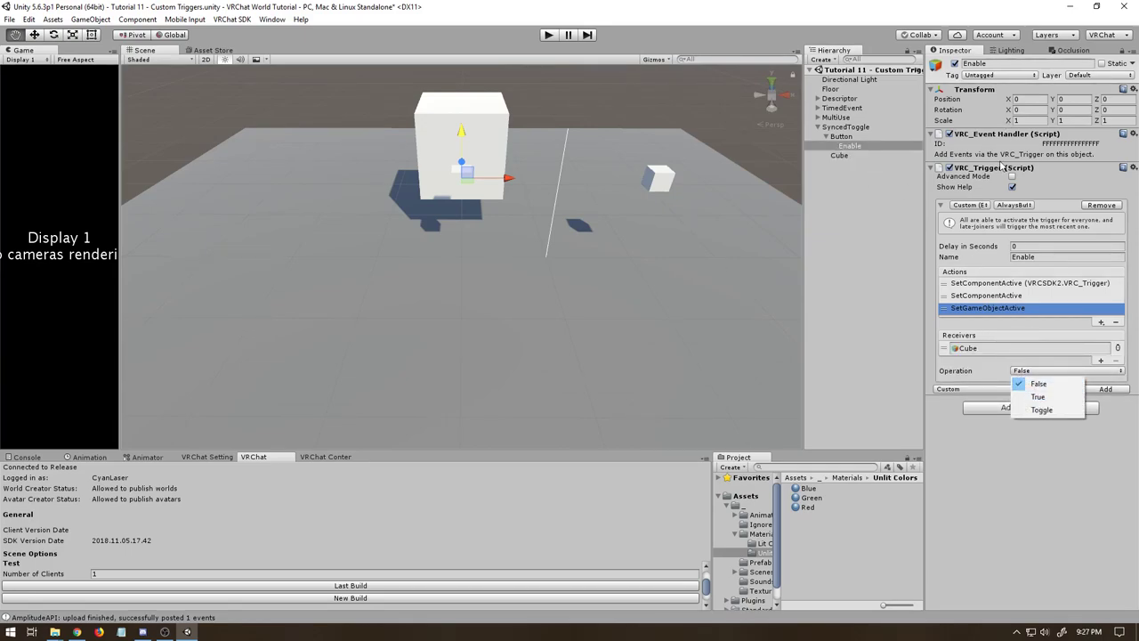
click(1036, 397)
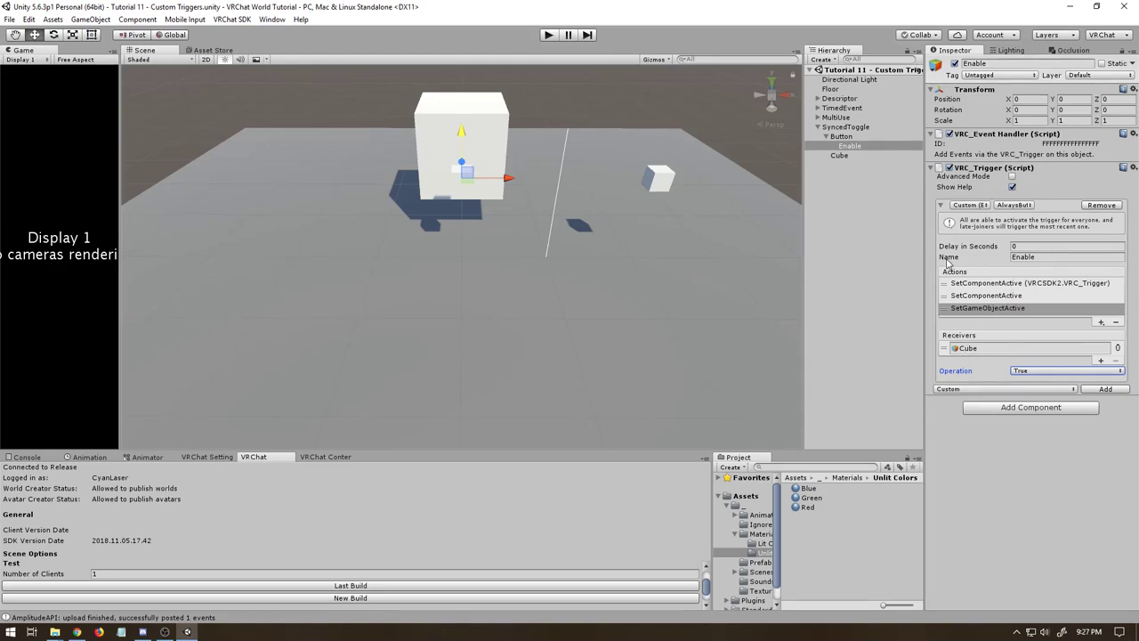
Step: Set the Enable trigger's delay to 0.001 seconds
click(982, 249)
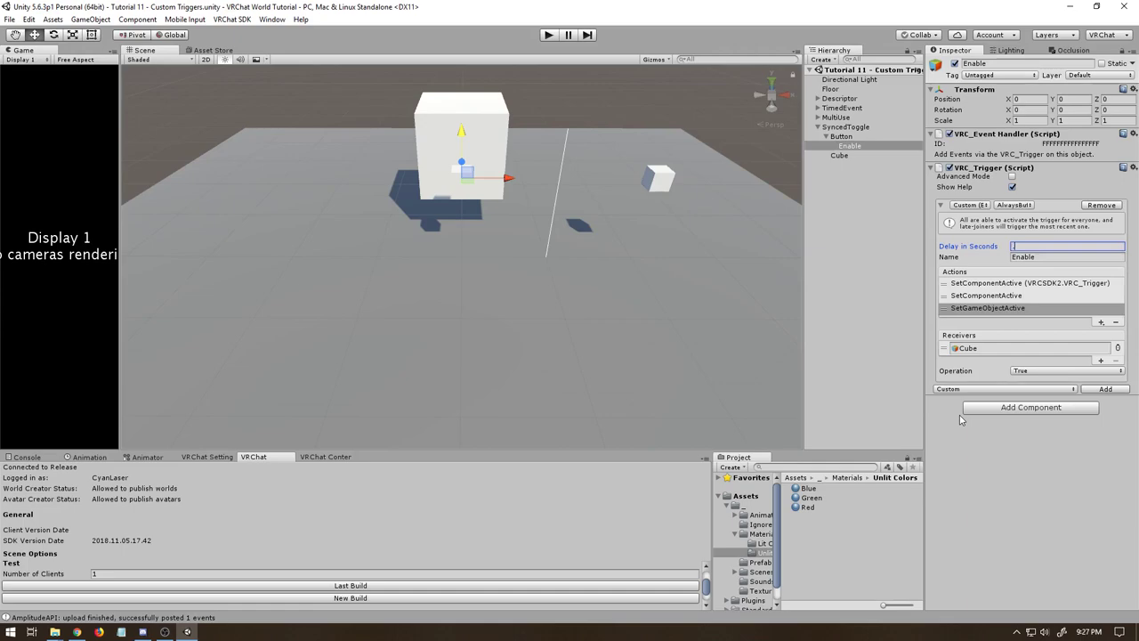
text(0.001)
click(954, 276)
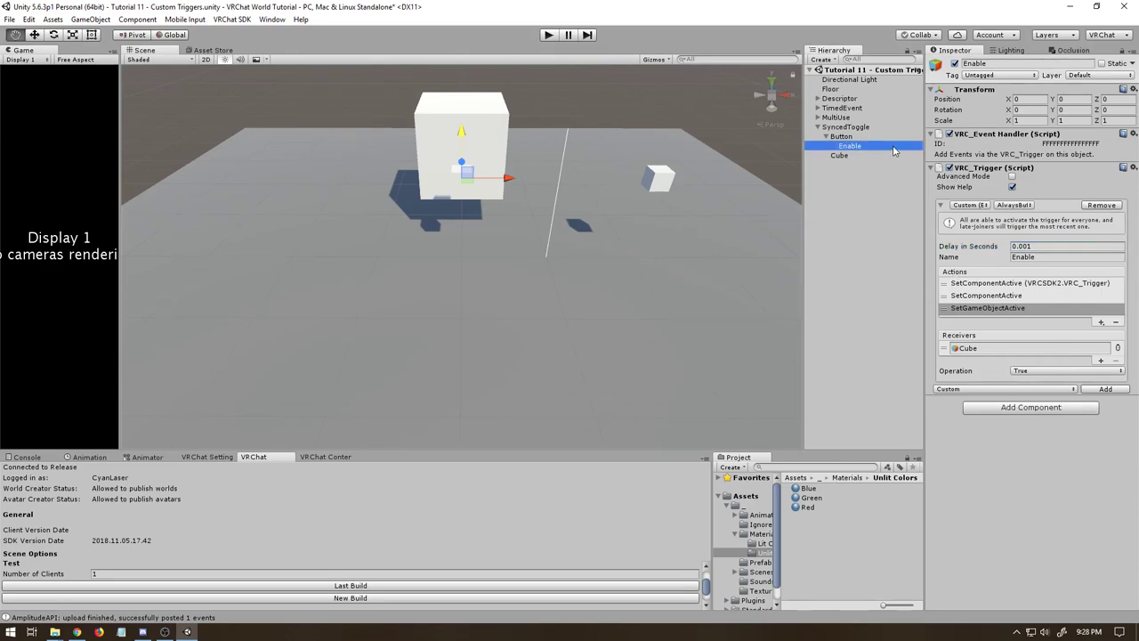
Step: Duplicate the Enable object under Button and name the copy Disable
key(ctrl+d)
key(F2)
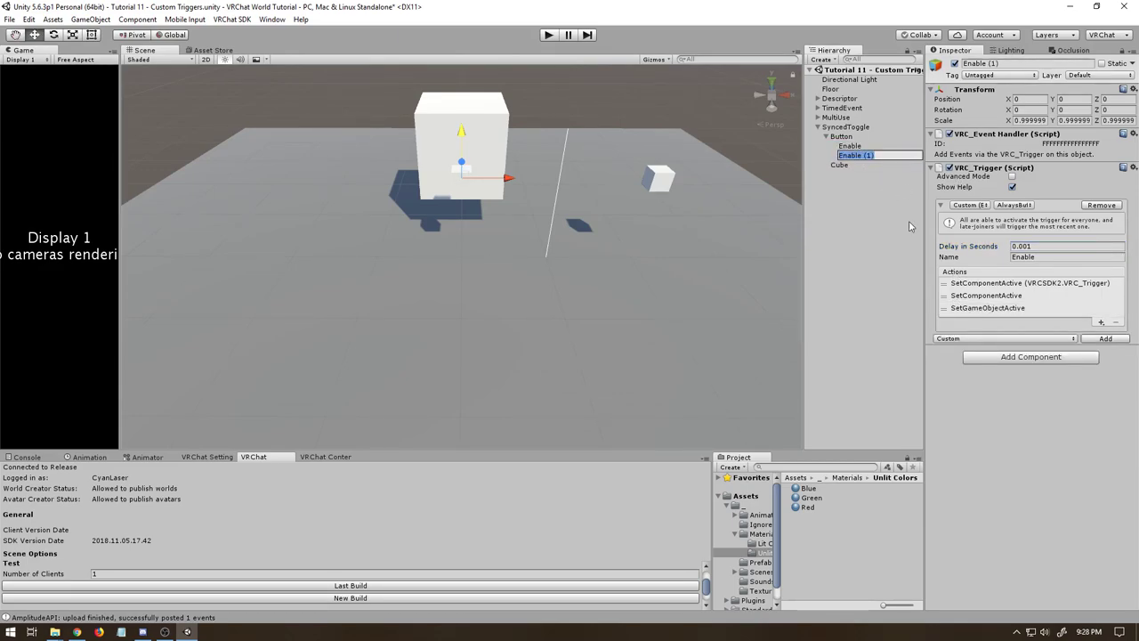
text(Disable)
key(Return)
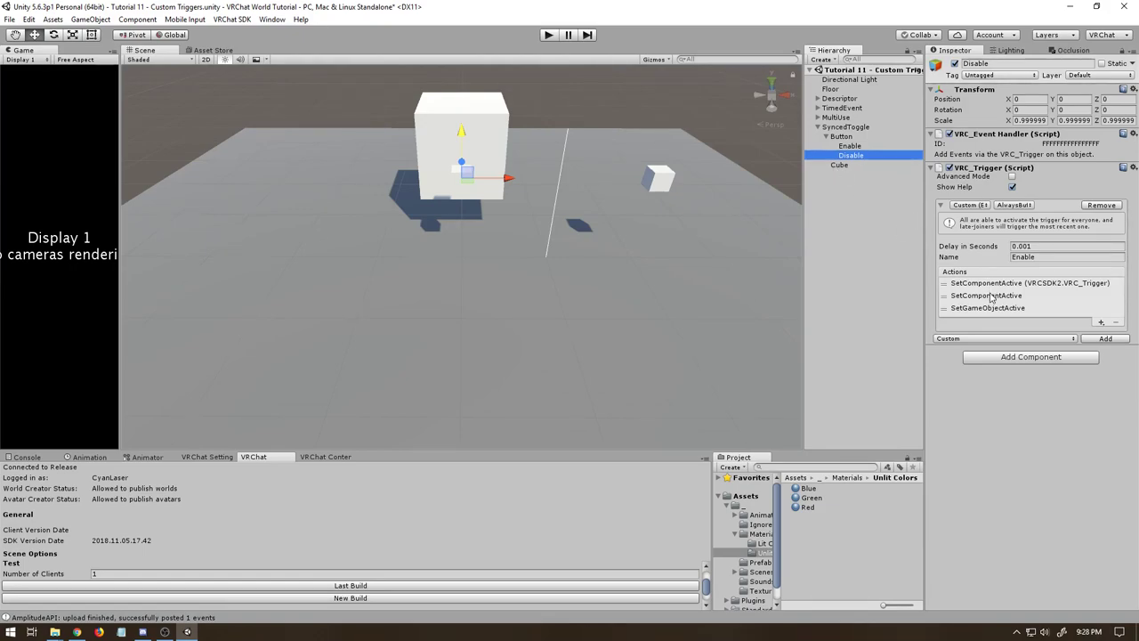
Step: On the Disable object, target Enable with the second SetComponentActive action, using component VRCSDK2.VRC_Trigger and Enable set to True
click(987, 284)
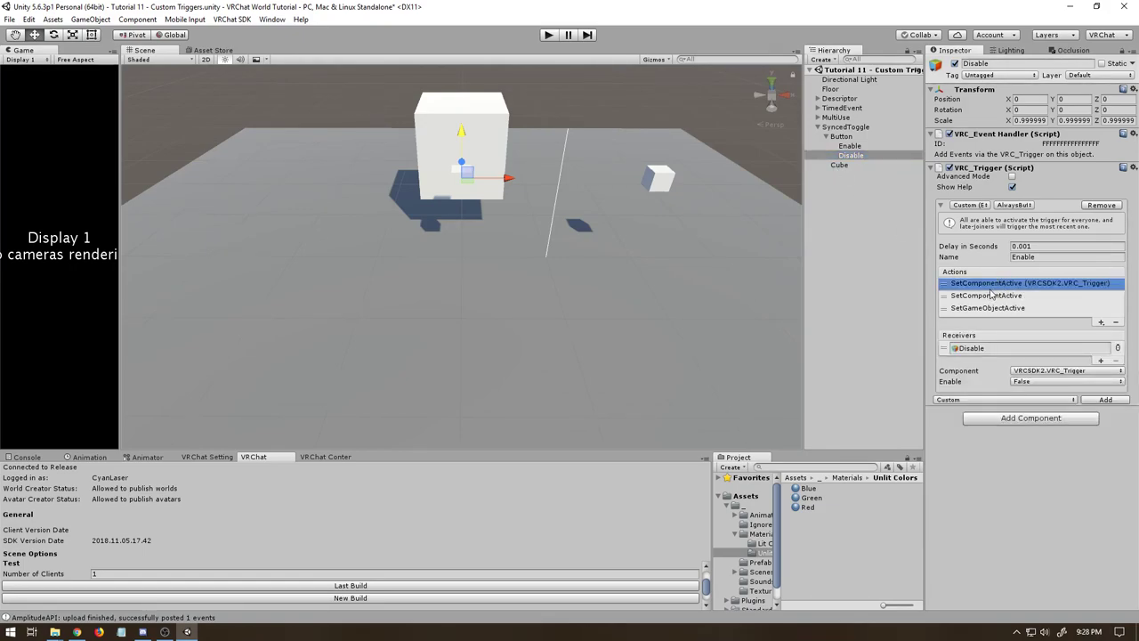
click(983, 296)
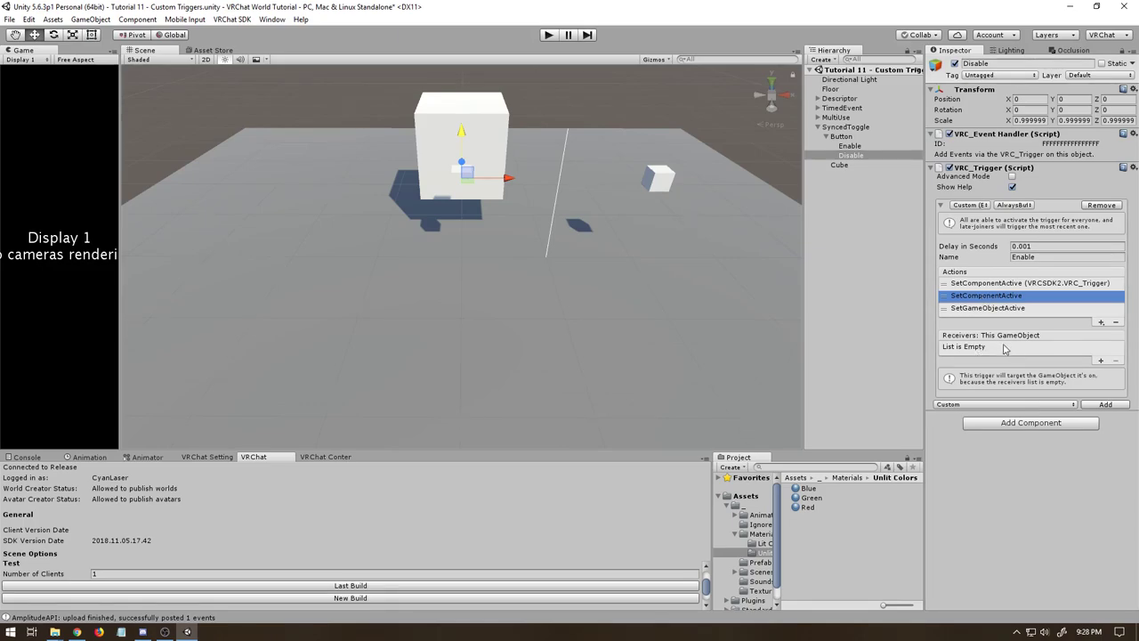
drag(862, 155, 988, 348)
click(1035, 372)
click(1037, 391)
click(1037, 381)
click(1038, 407)
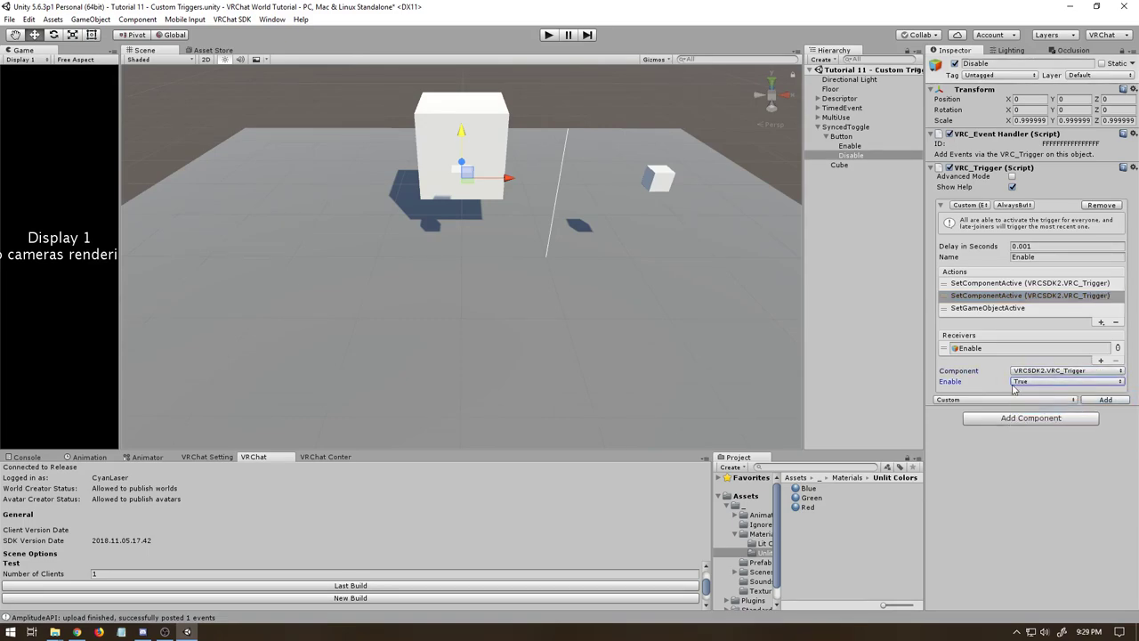
Step: On the Enable object, target Disable with the second SetComponentActive action, using component VRCSDK2.VRC_Trigger and Enable set to True
click(851, 146)
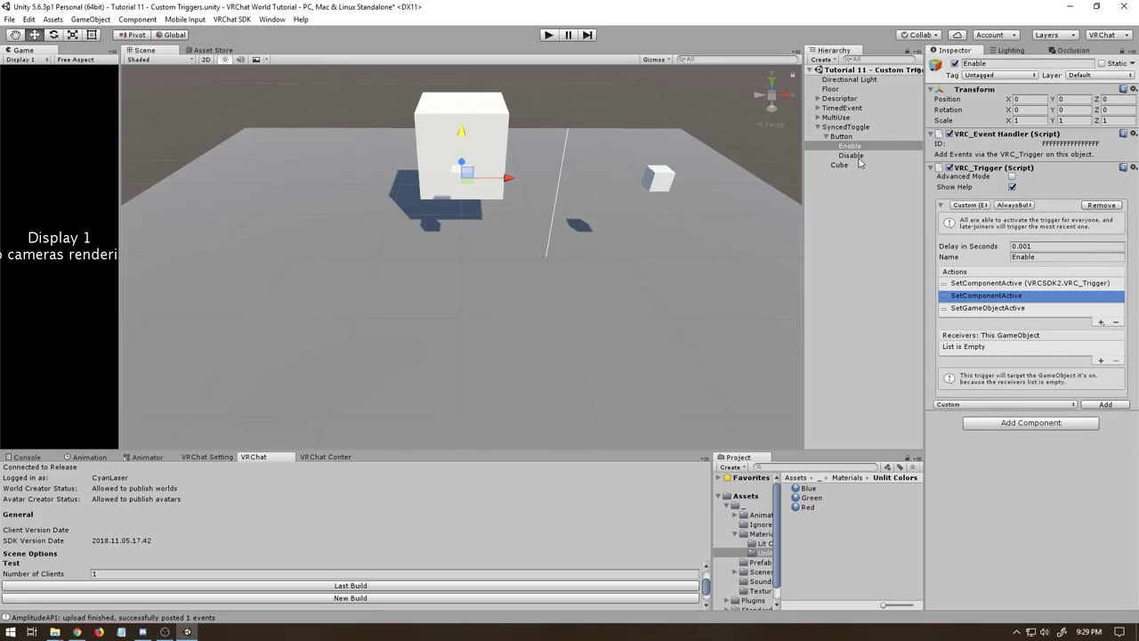
drag(859, 161, 1015, 347)
click(1036, 371)
click(1050, 397)
click(1037, 381)
click(1035, 393)
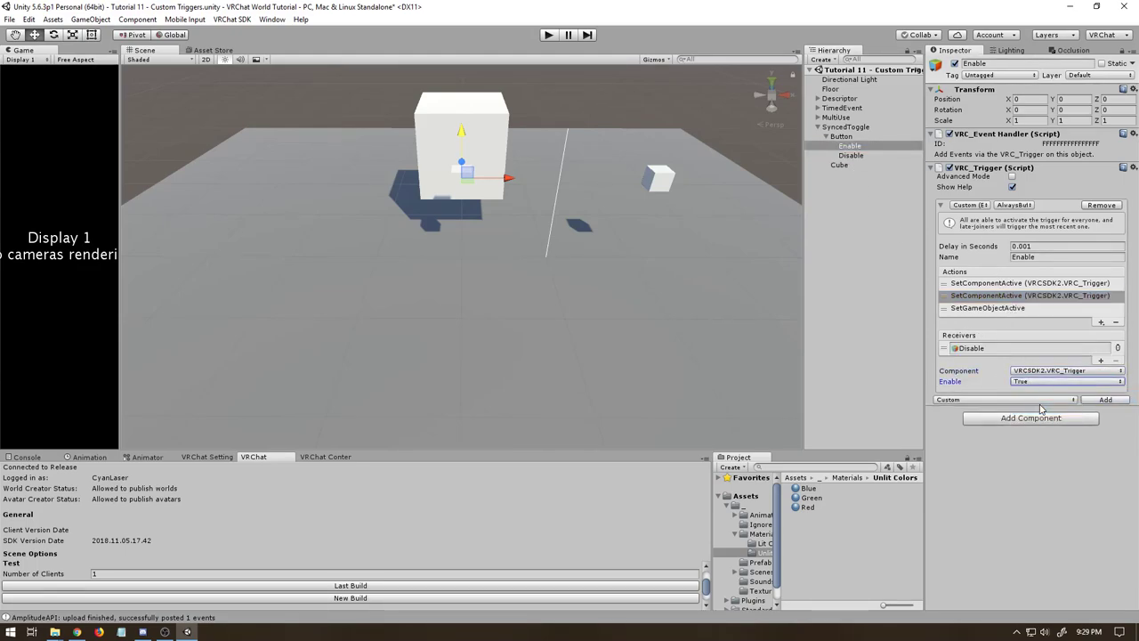
Step: Set the operation of the Disable object's SetGameObjectActive action to False
click(855, 156)
click(1005, 309)
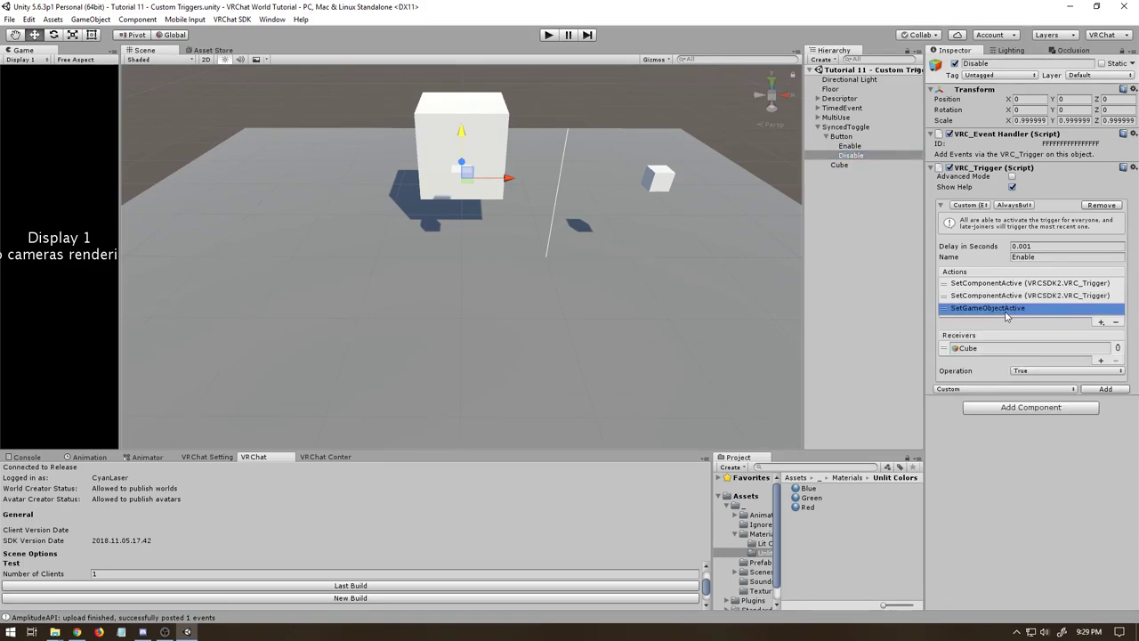
click(1031, 371)
click(1037, 388)
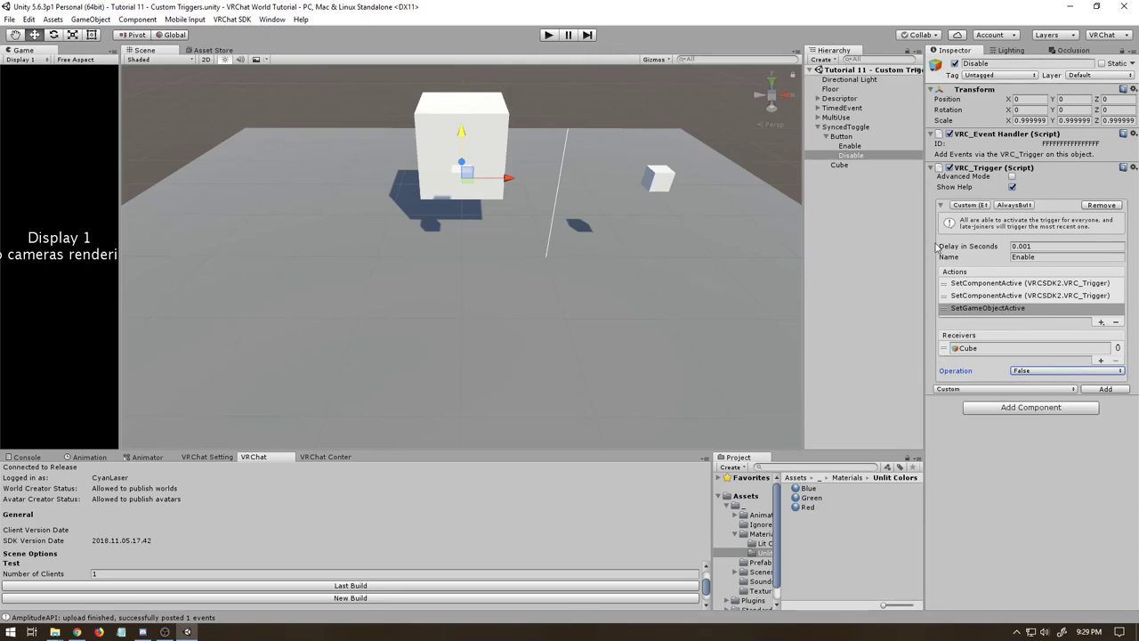
Step: Review the receivers and settings of the Disable object's three trigger actions
click(984, 284)
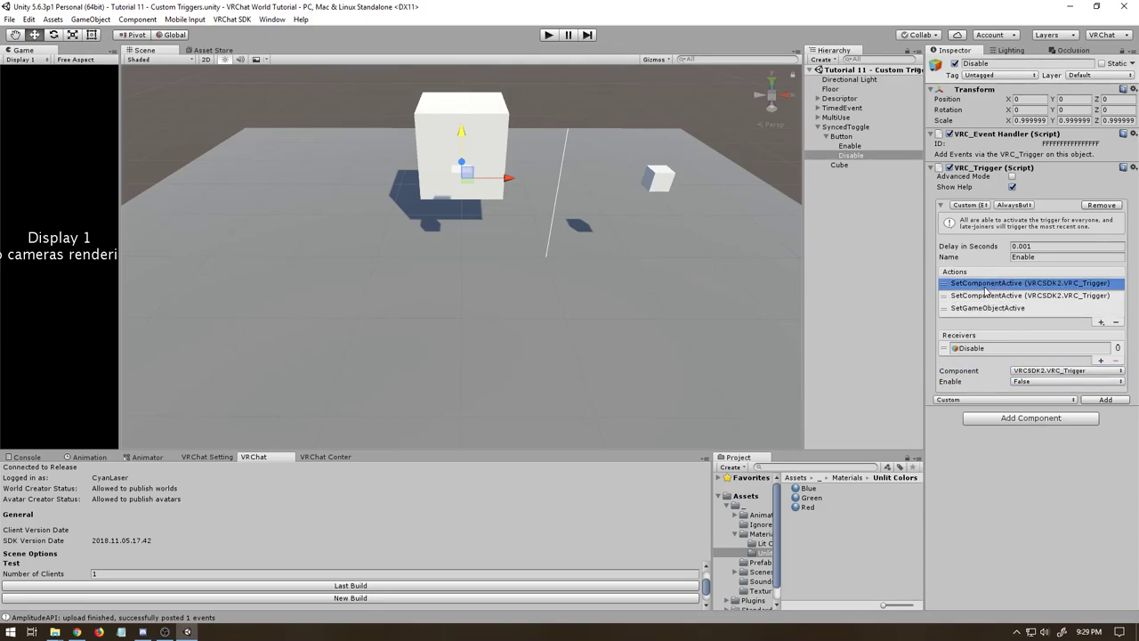
click(973, 347)
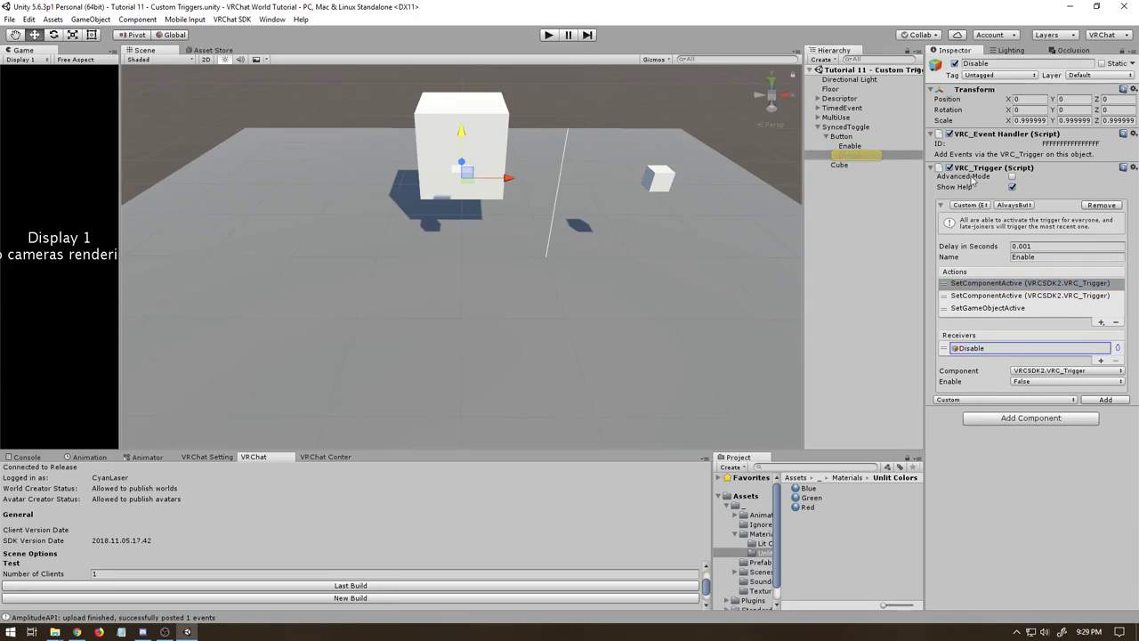
click(992, 295)
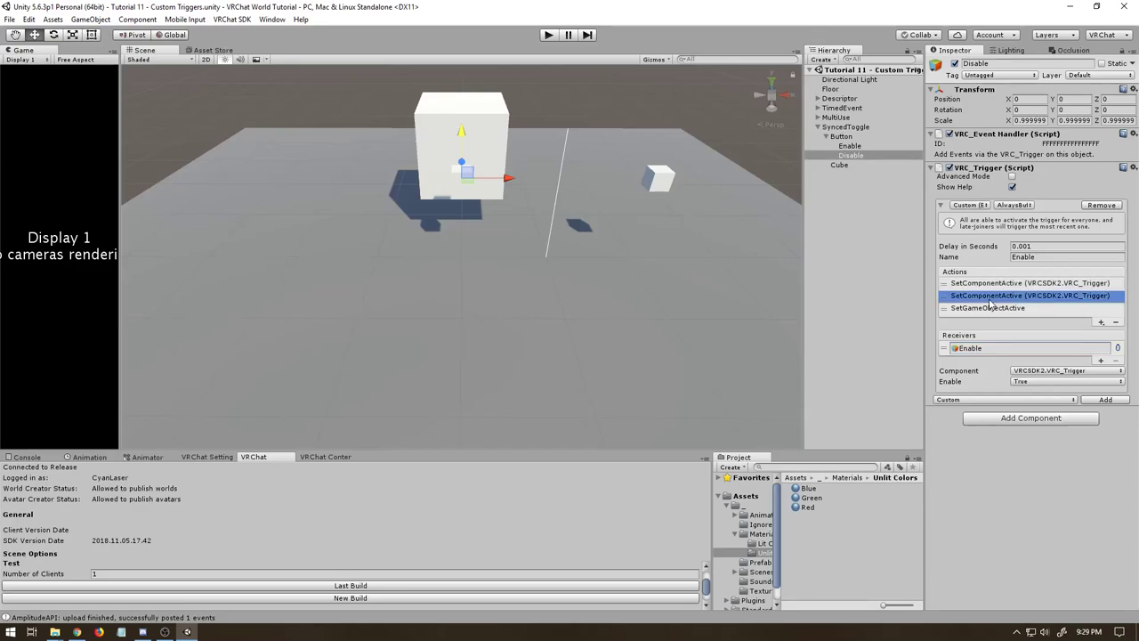
click(978, 352)
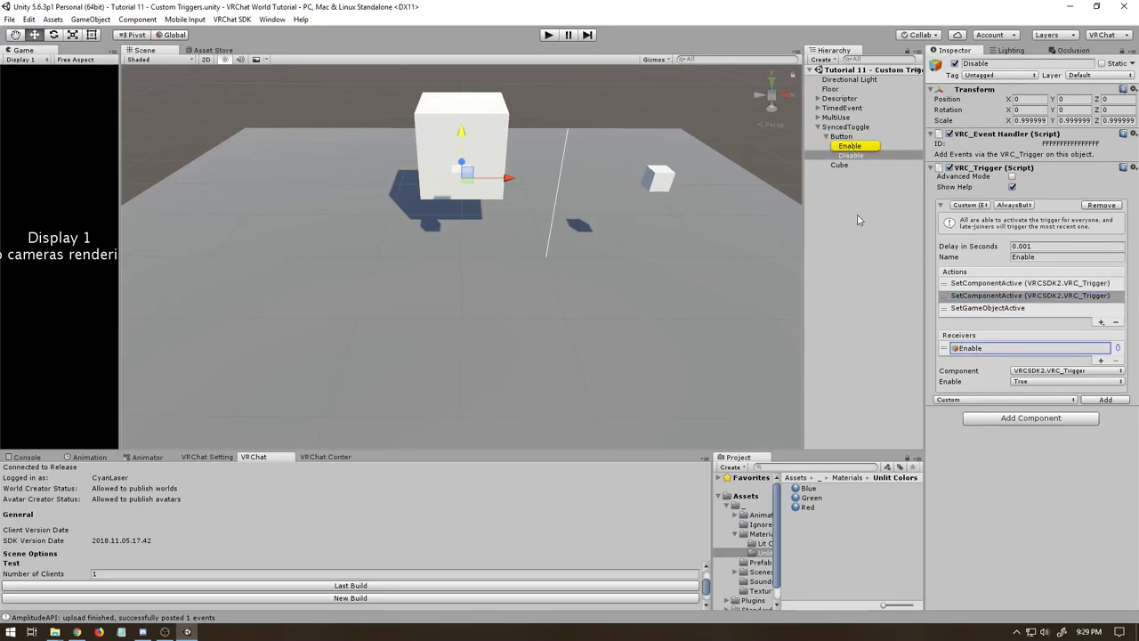
click(974, 308)
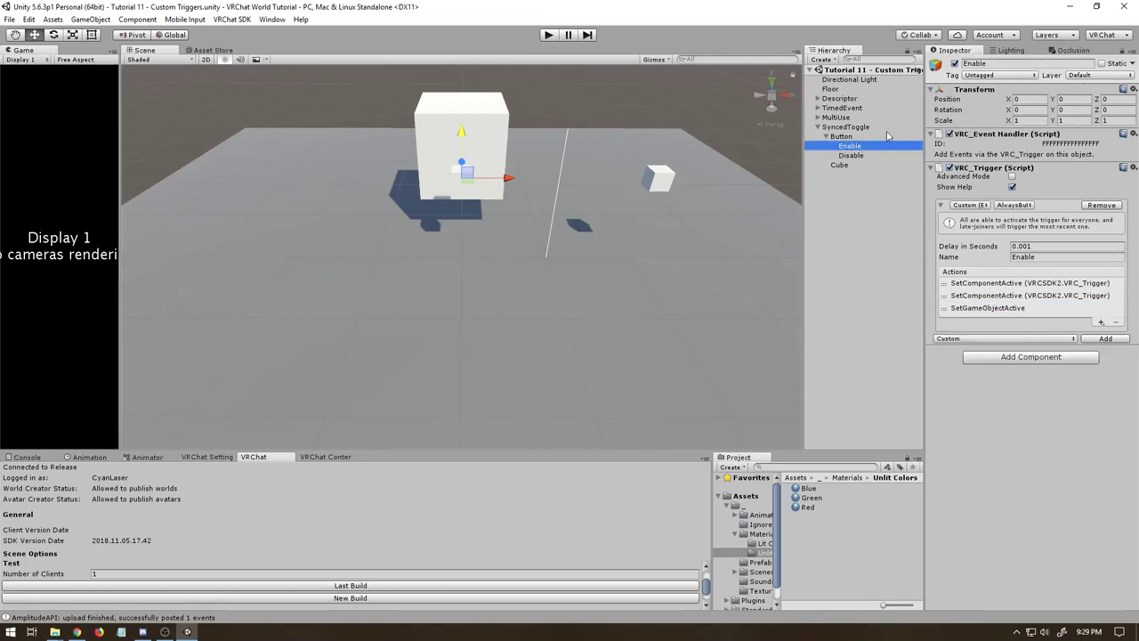
Step: Turn off the VRC_Trigger component on the Enable object
click(851, 146)
click(949, 167)
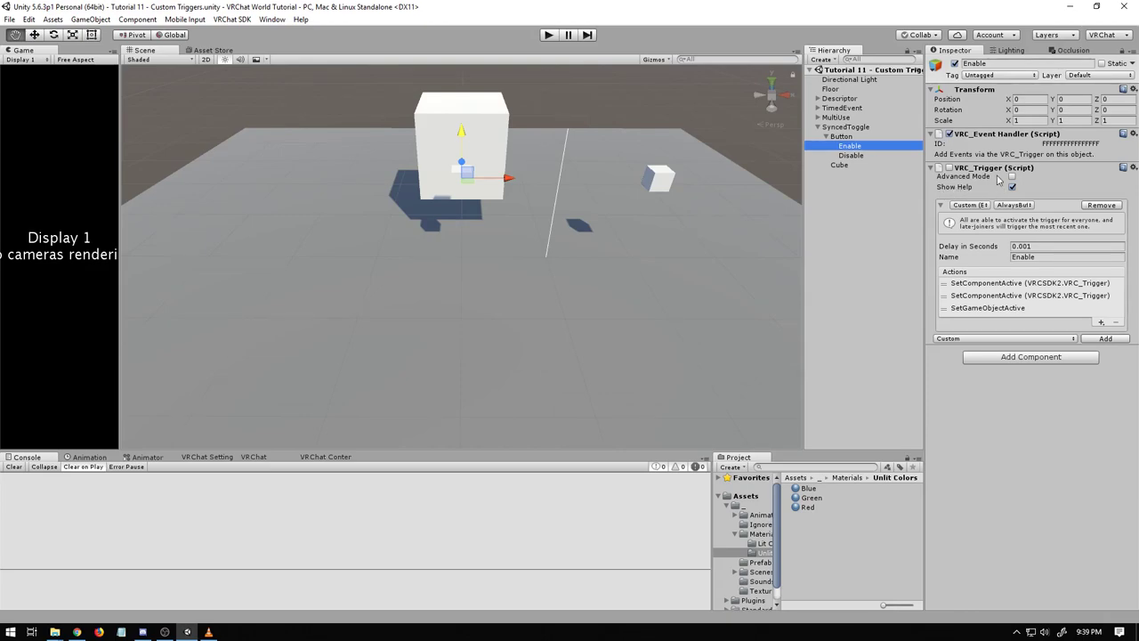
Step: Add a VRC_Trigger component to the Button object under SyncedToggle
click(841, 136)
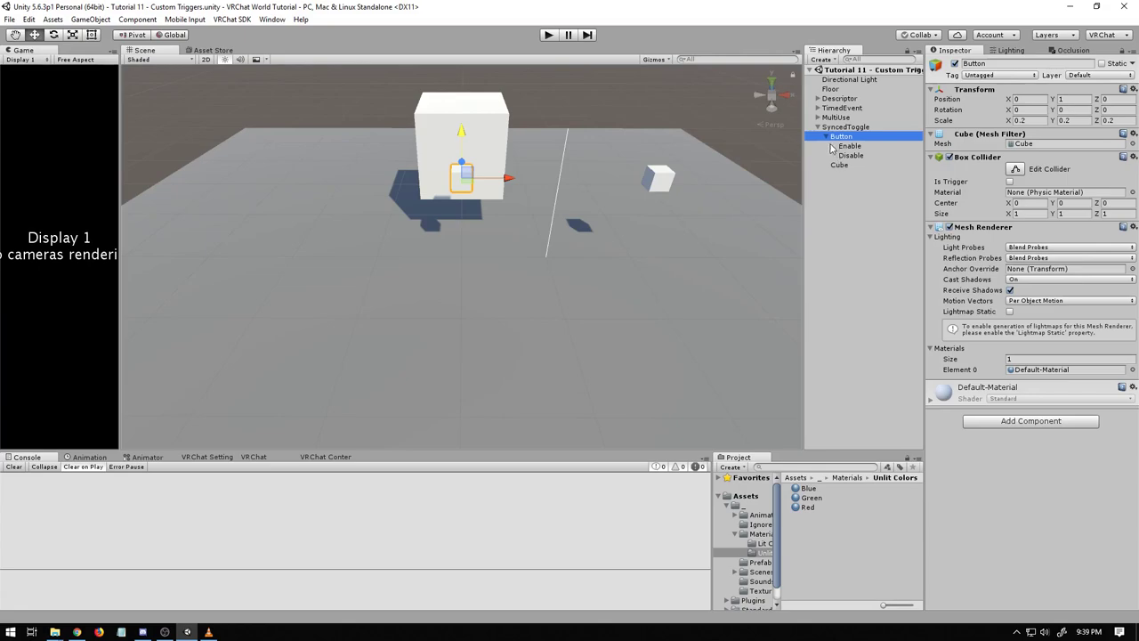
click(984, 421)
click(991, 467)
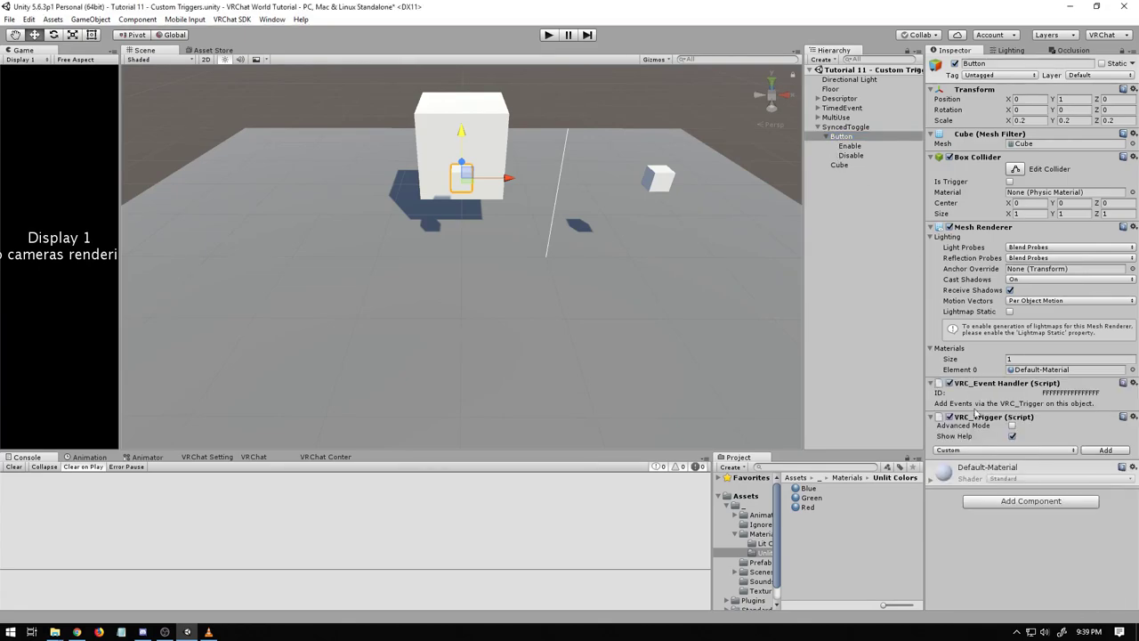
Step: Turn on Advanced Mode for Button's VRC_Trigger and add an OnInteract trigger with its broadcast type set to Local
click(1037, 451)
click(979, 289)
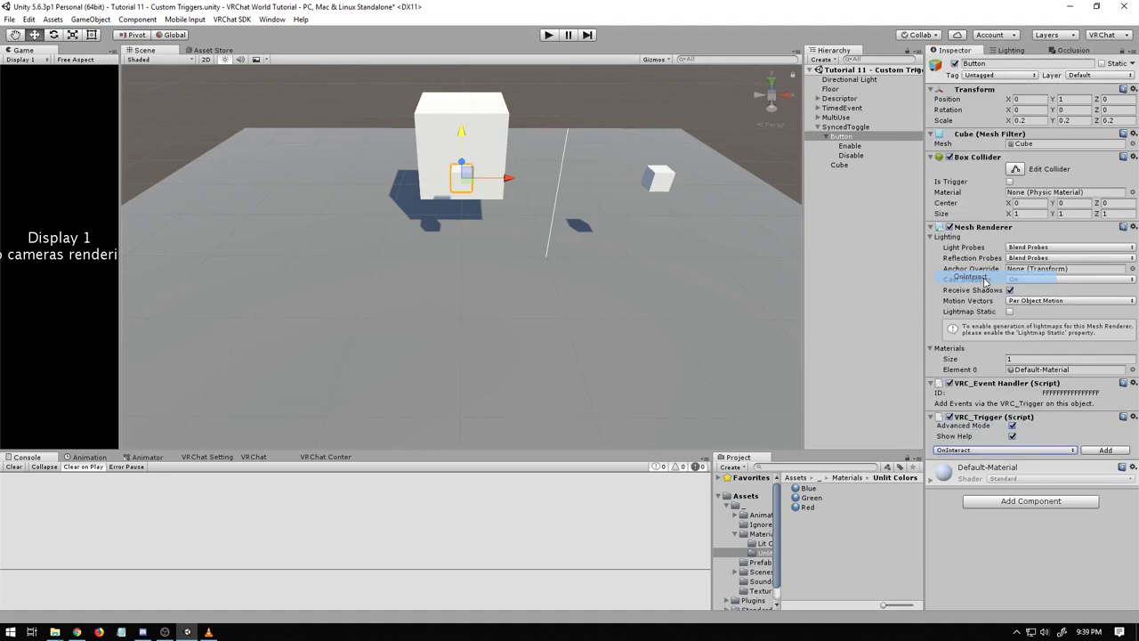
click(1104, 450)
scroll(1023, 413, down, 2)
click(1017, 415)
click(1017, 436)
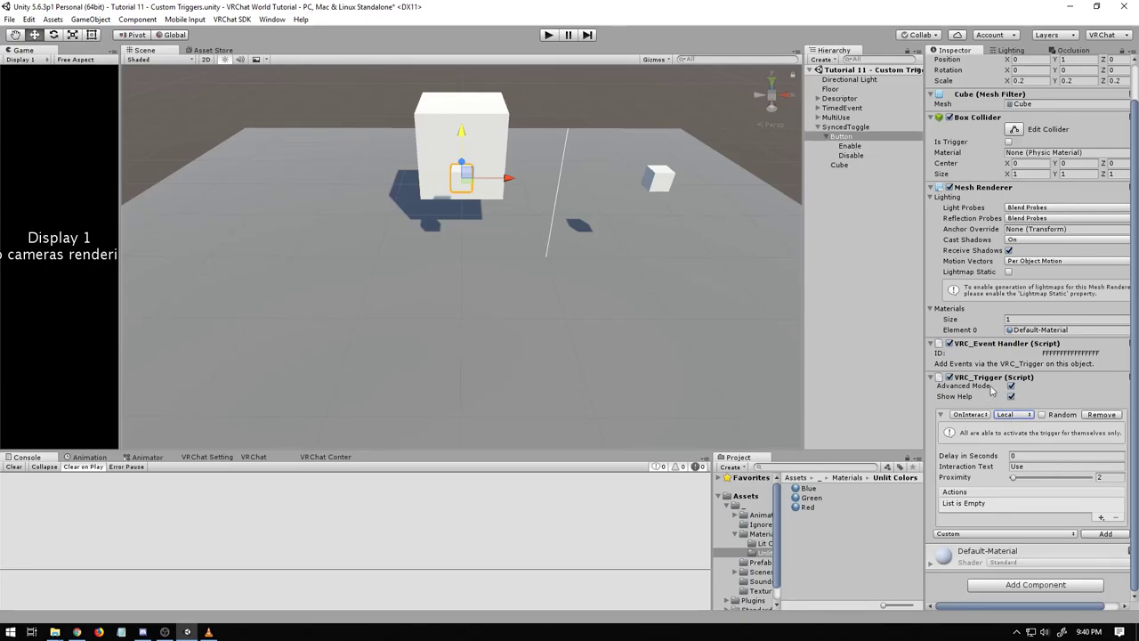
Step: Add two ActivateCustomTrigger actions to Button's OnInteract trigger
click(1101, 517)
mouse_move(1091, 530)
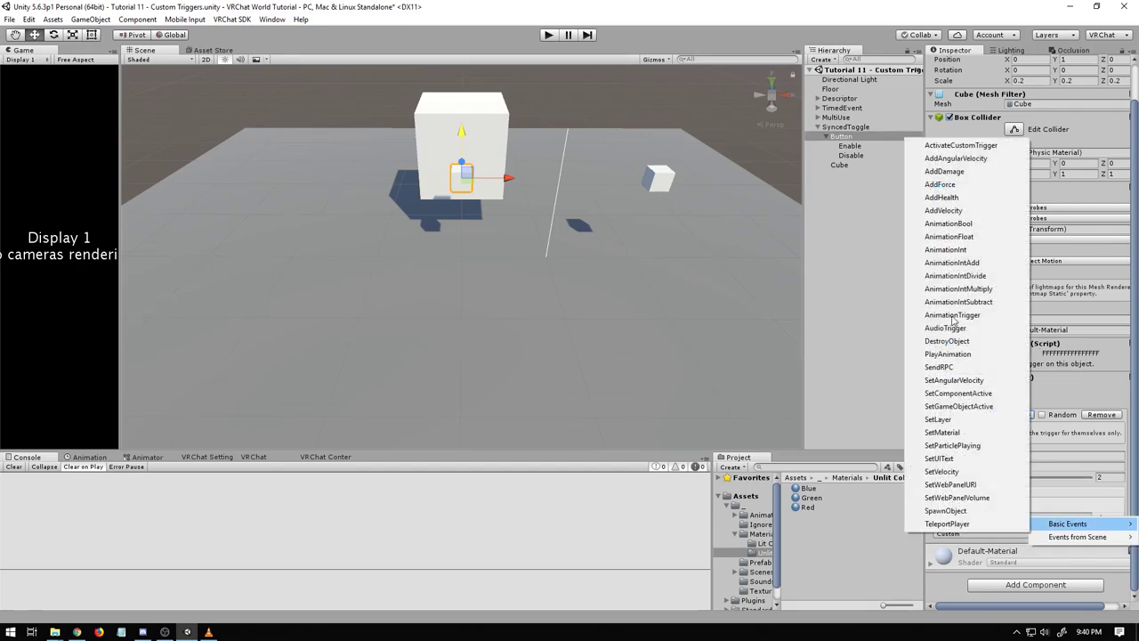
click(969, 145)
click(1101, 517)
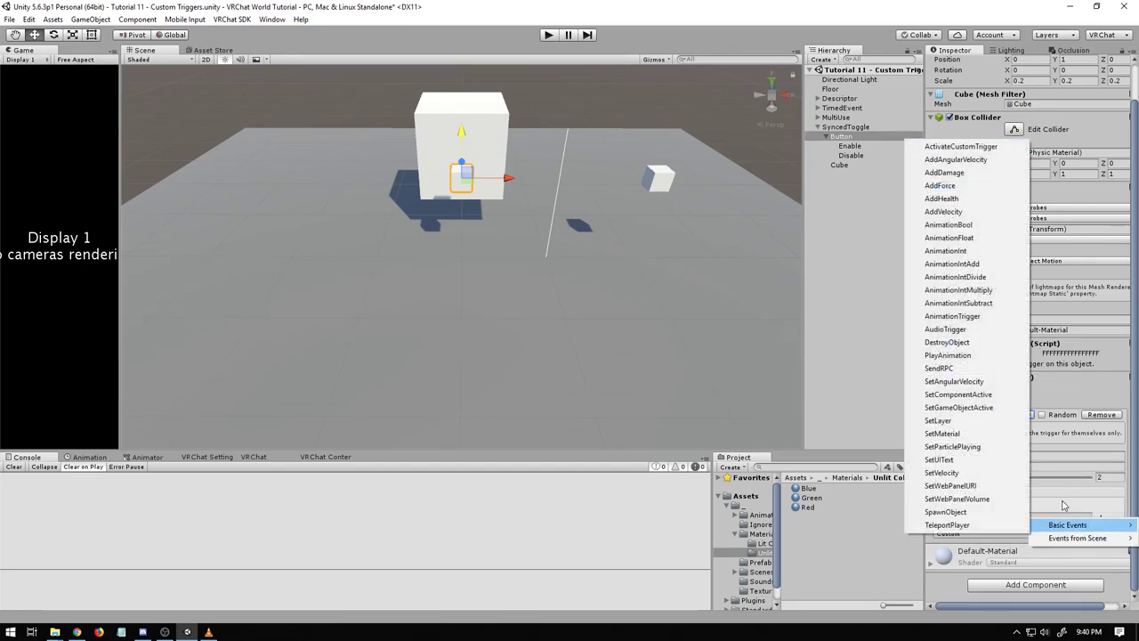
click(968, 145)
Step: Assign Enable as receiver of the first ActivateCustomTrigger action and Disable as receiver of the second
click(990, 502)
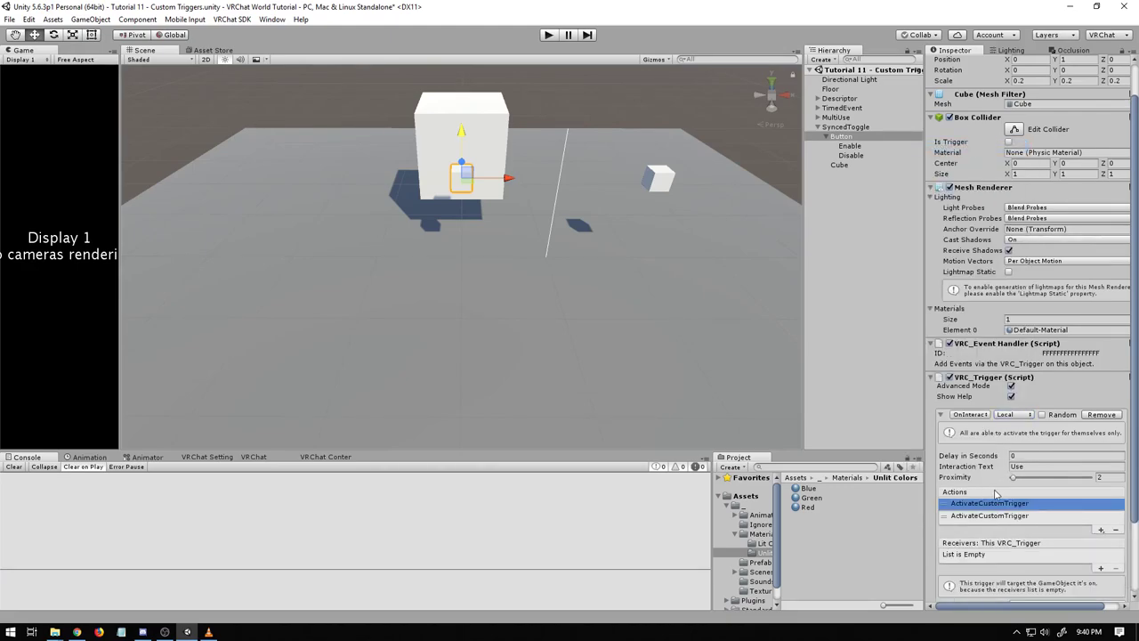
drag(853, 147, 983, 545)
click(990, 516)
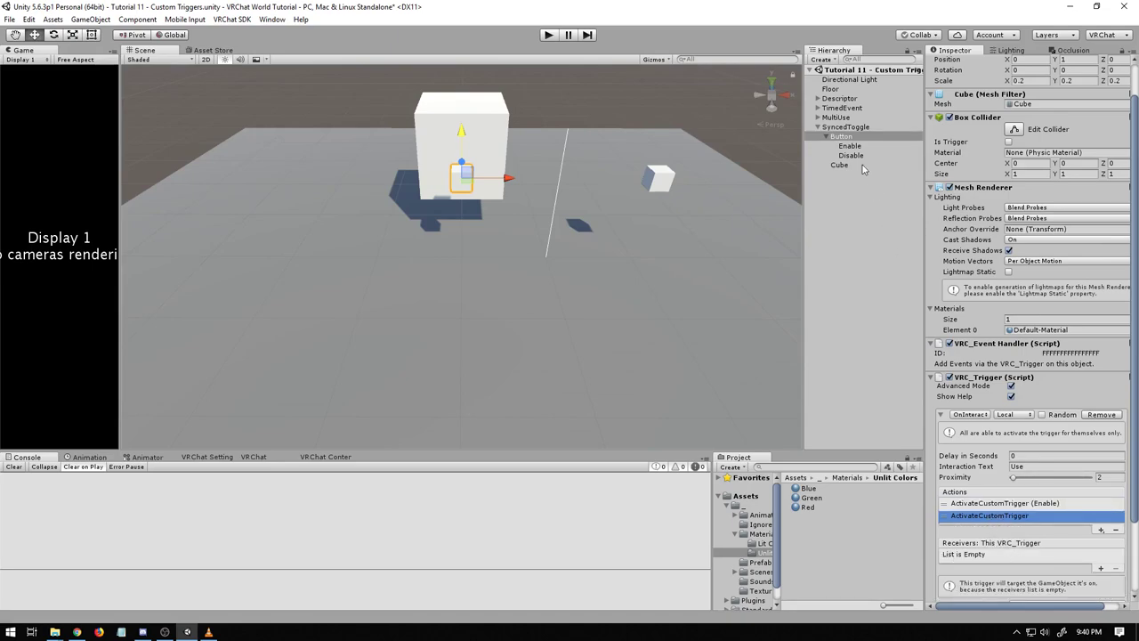
drag(851, 155, 995, 559)
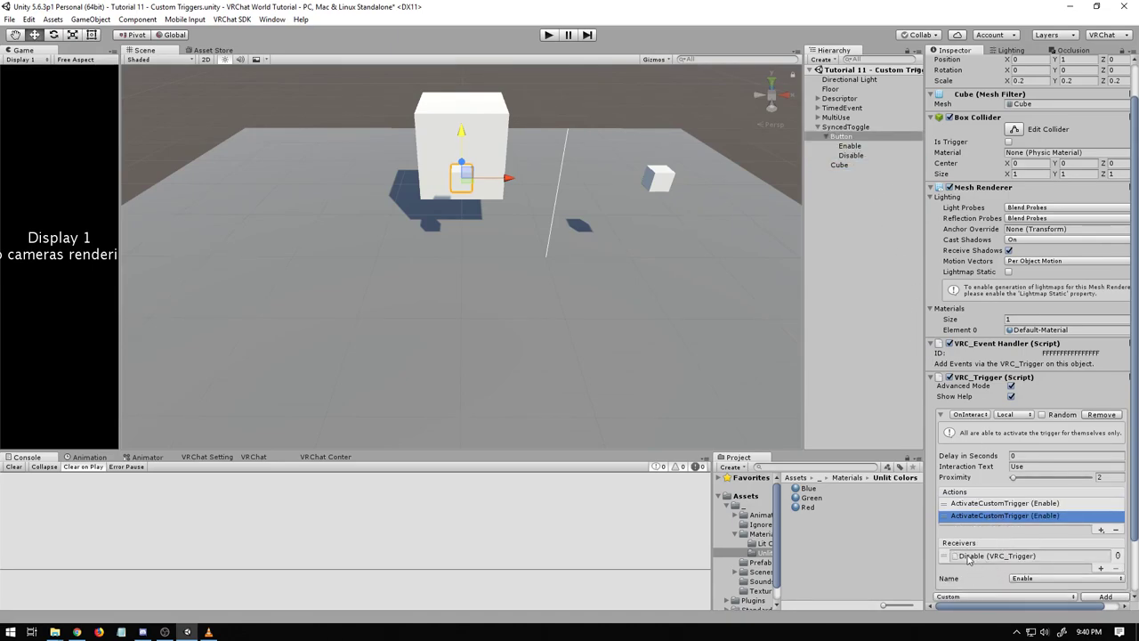
scroll(970, 534, down, 1)
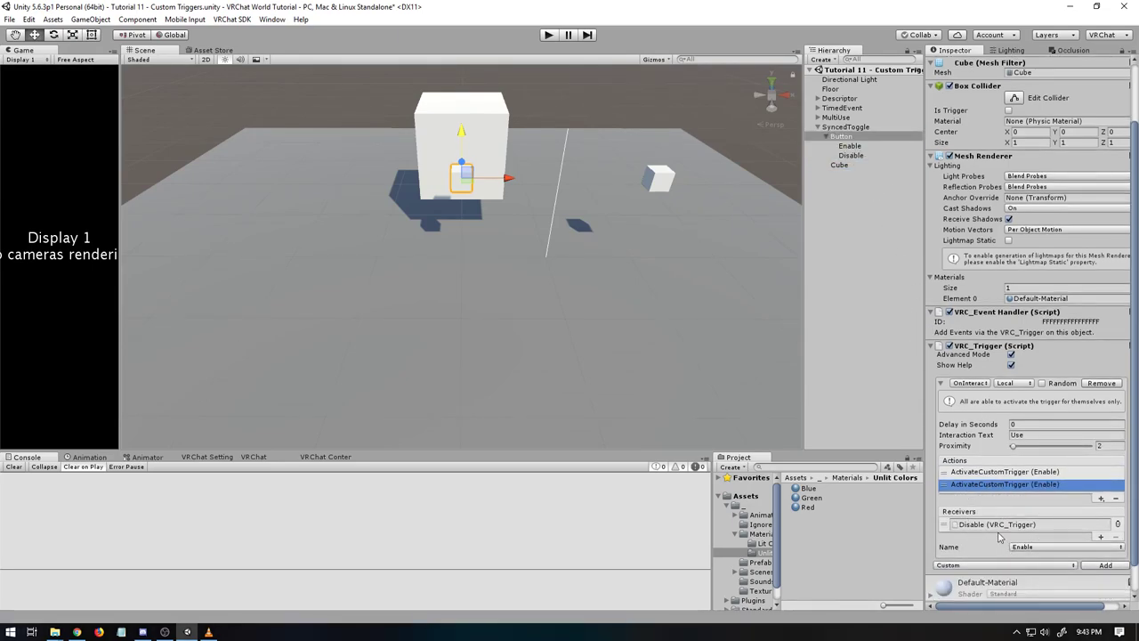
Step: Rename the custom trigger on the Disable object to Disable
click(850, 155)
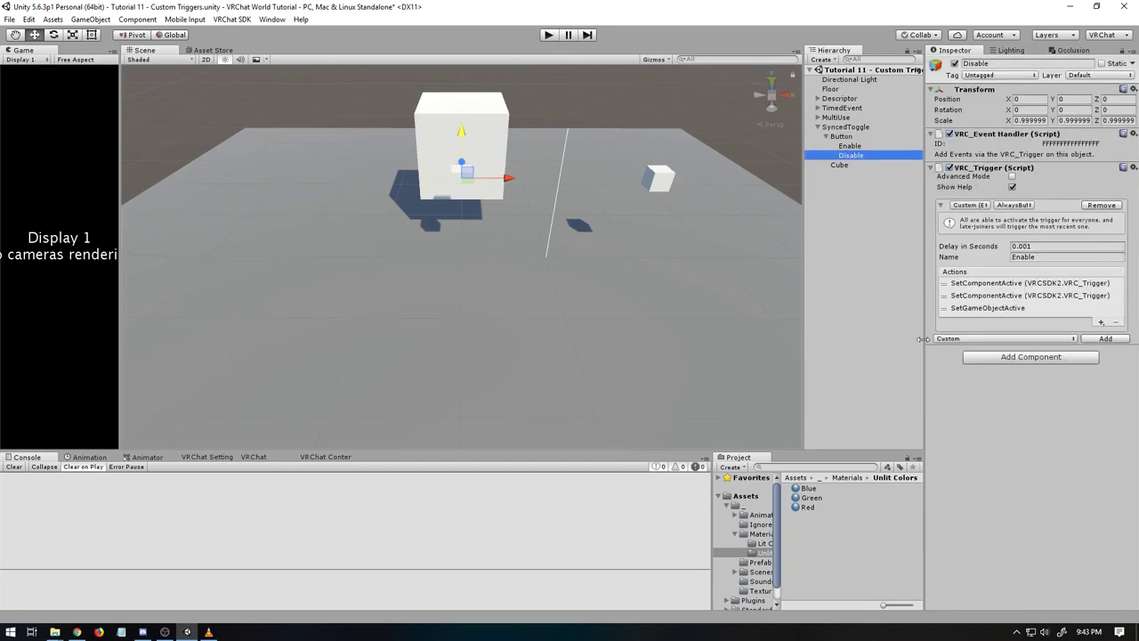
click(1033, 258)
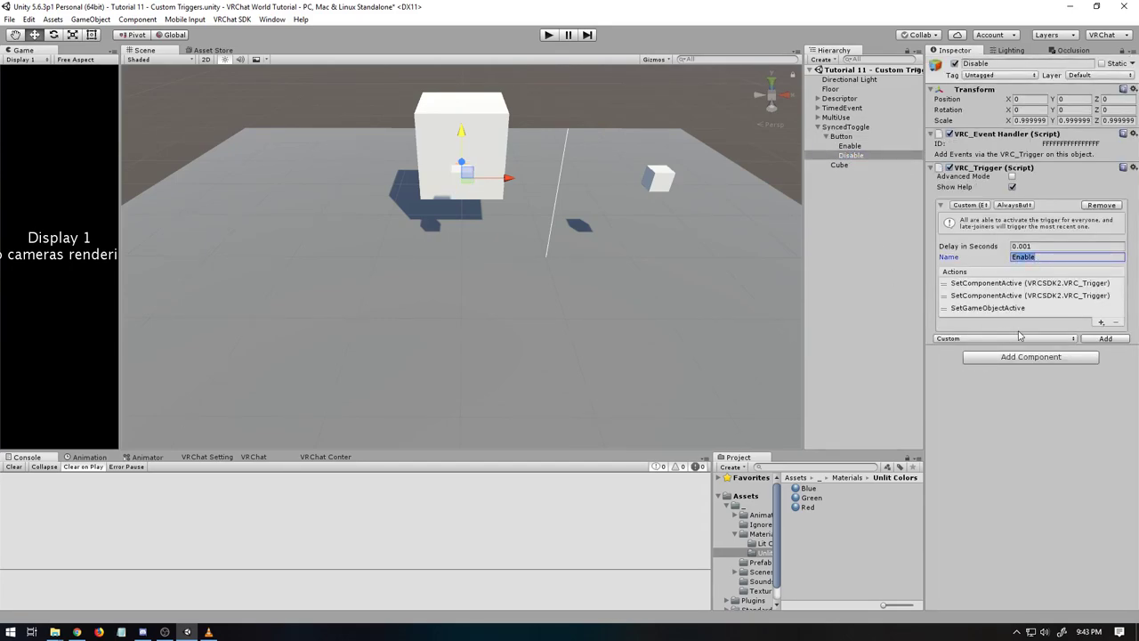
text(Dis)
Step: Check the receivers and trigger names of Button's two ActivateCustomTrigger actions, along with the Enable object's trigger setup
click(850, 138)
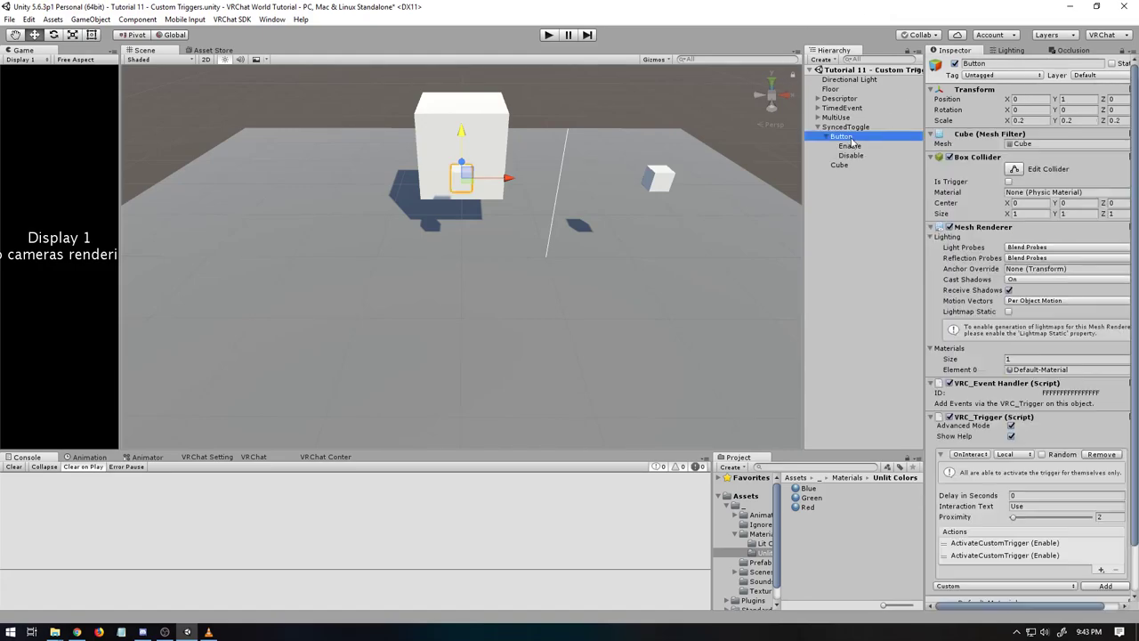
click(1017, 555)
scroll(1019, 556, down, 3)
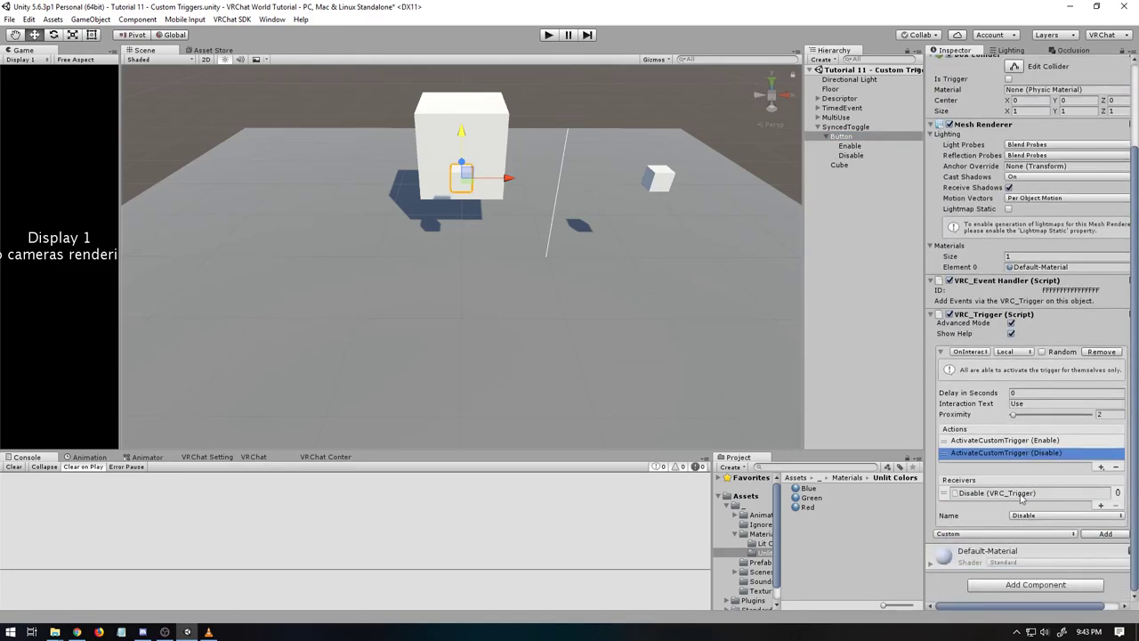
click(853, 147)
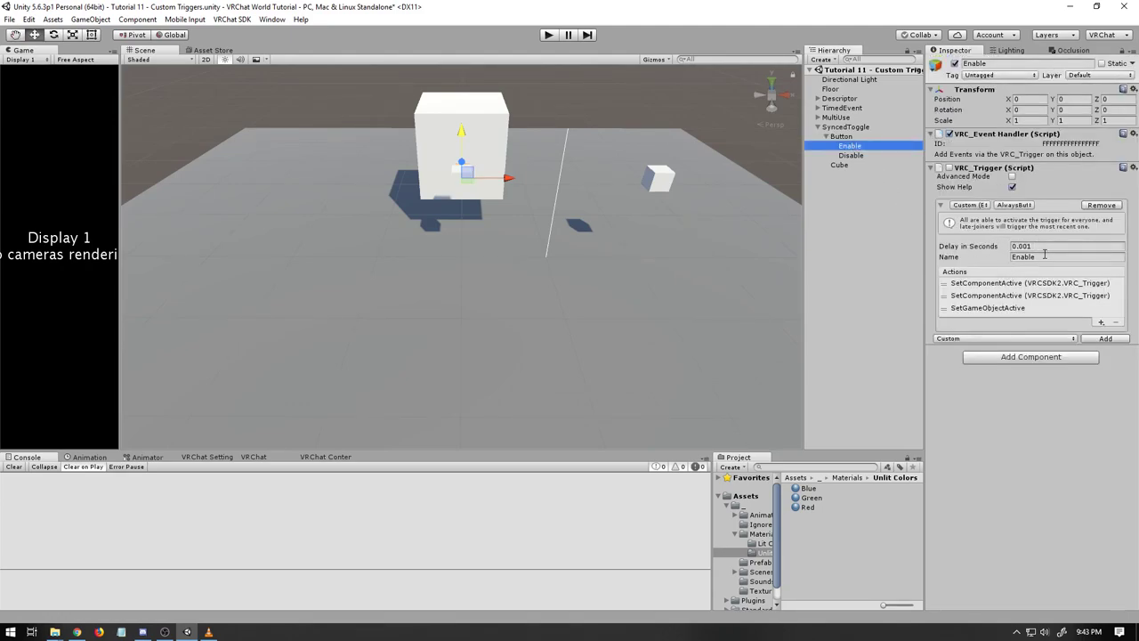
click(841, 138)
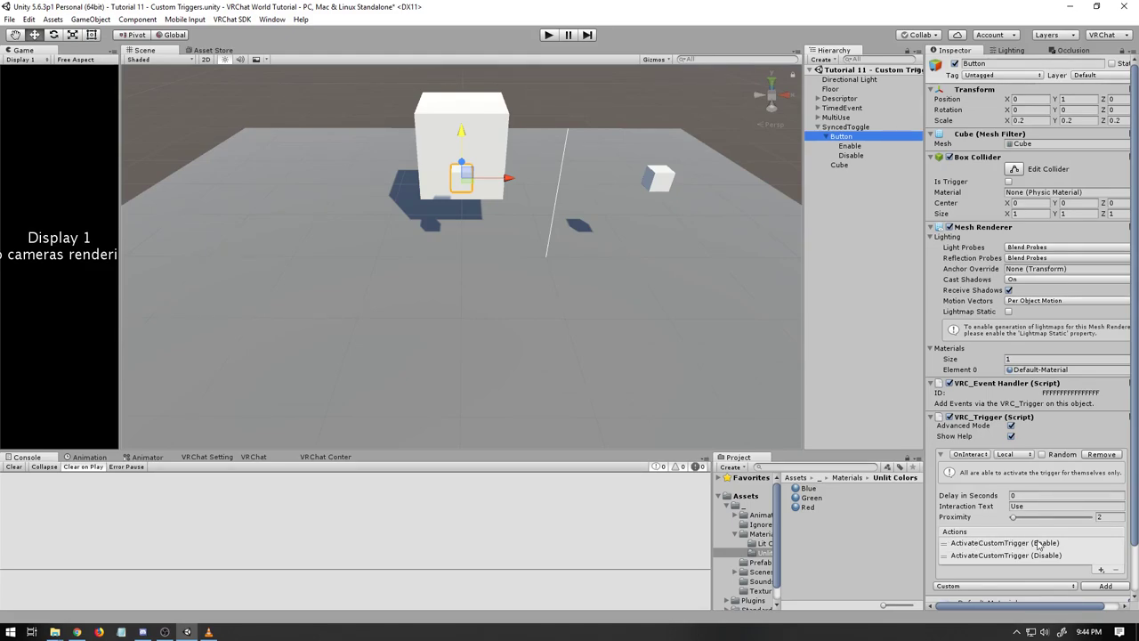
click(968, 555)
scroll(963, 547, down, 3)
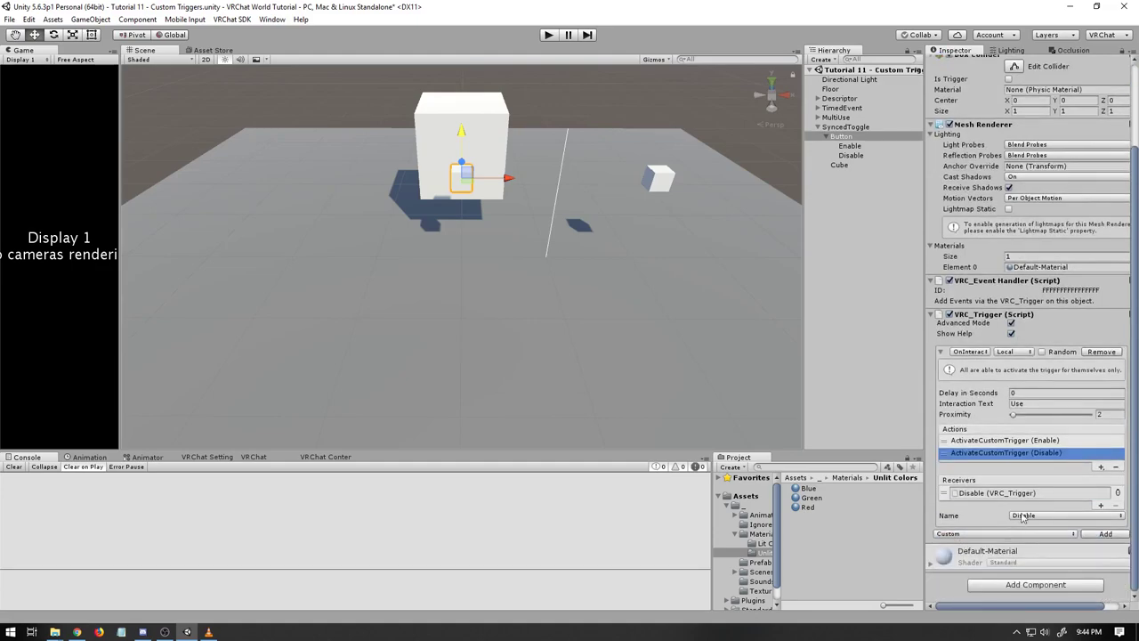
click(992, 442)
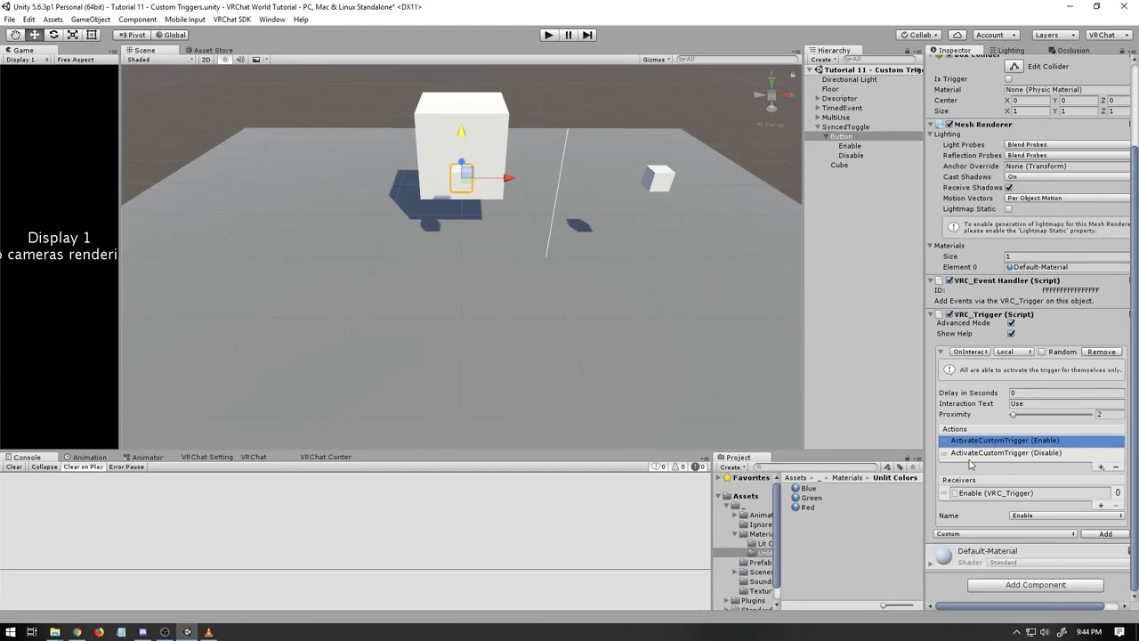
click(985, 456)
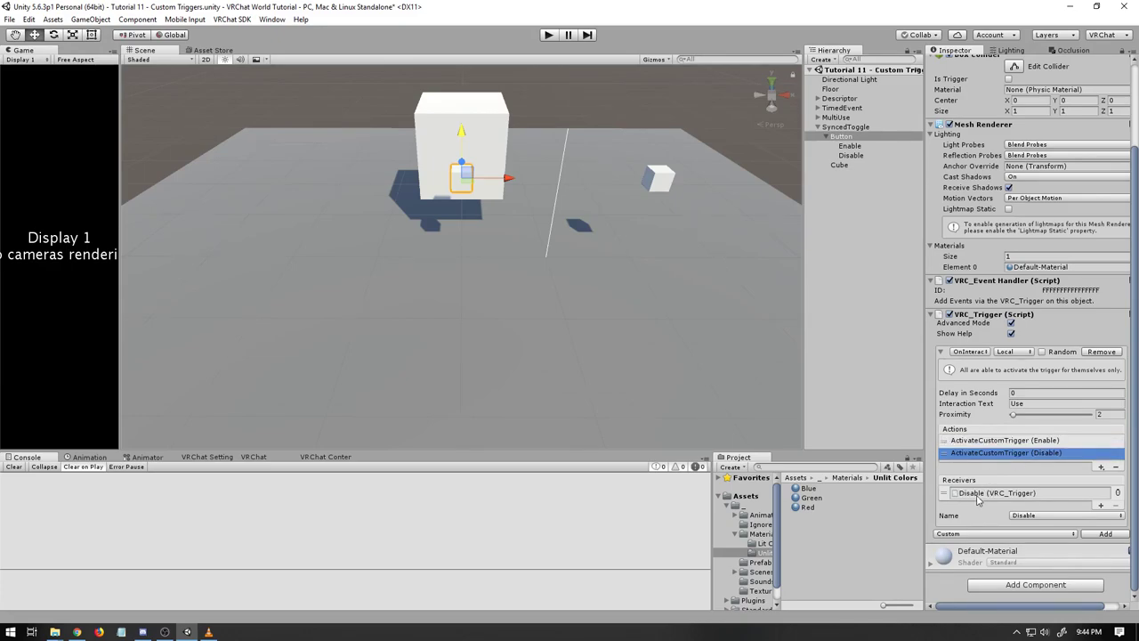
click(984, 497)
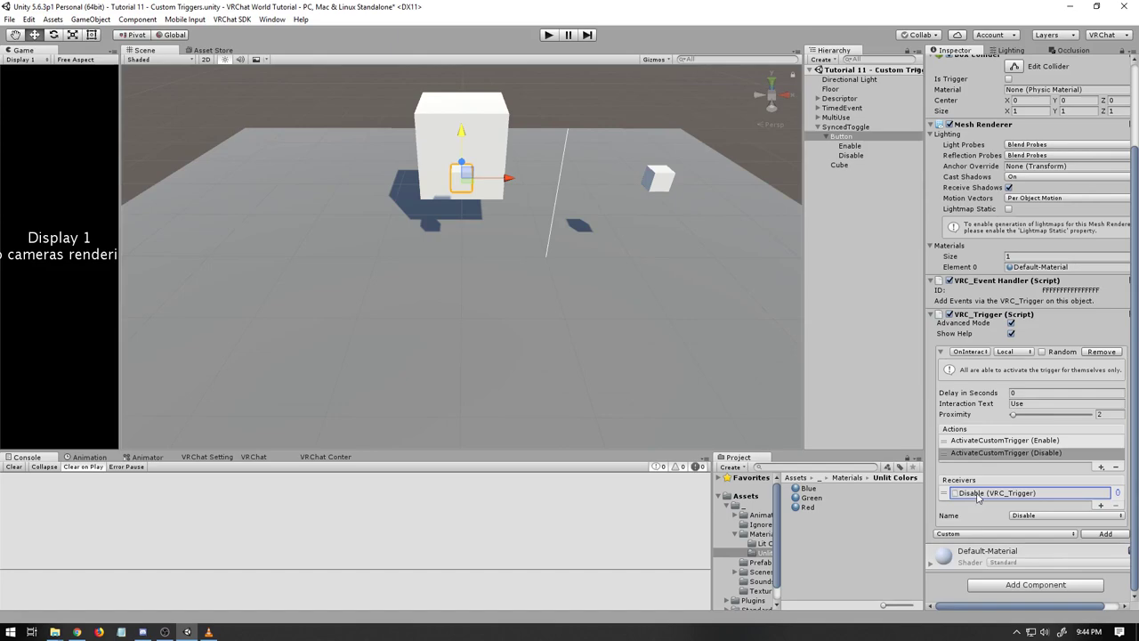
click(990, 441)
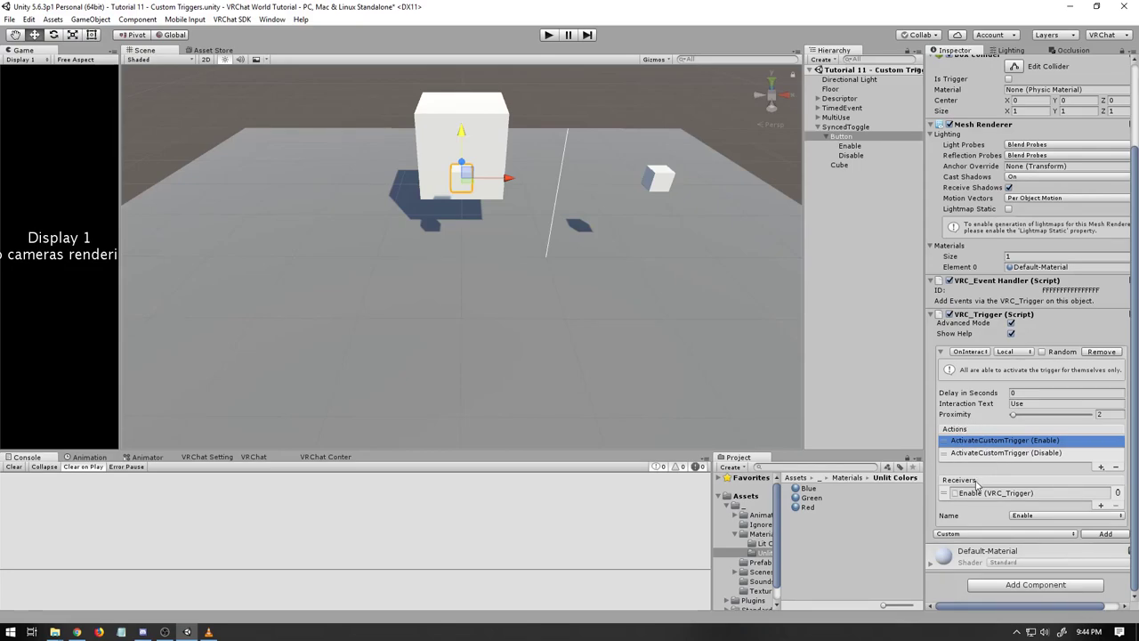
click(978, 454)
click(972, 442)
click(963, 456)
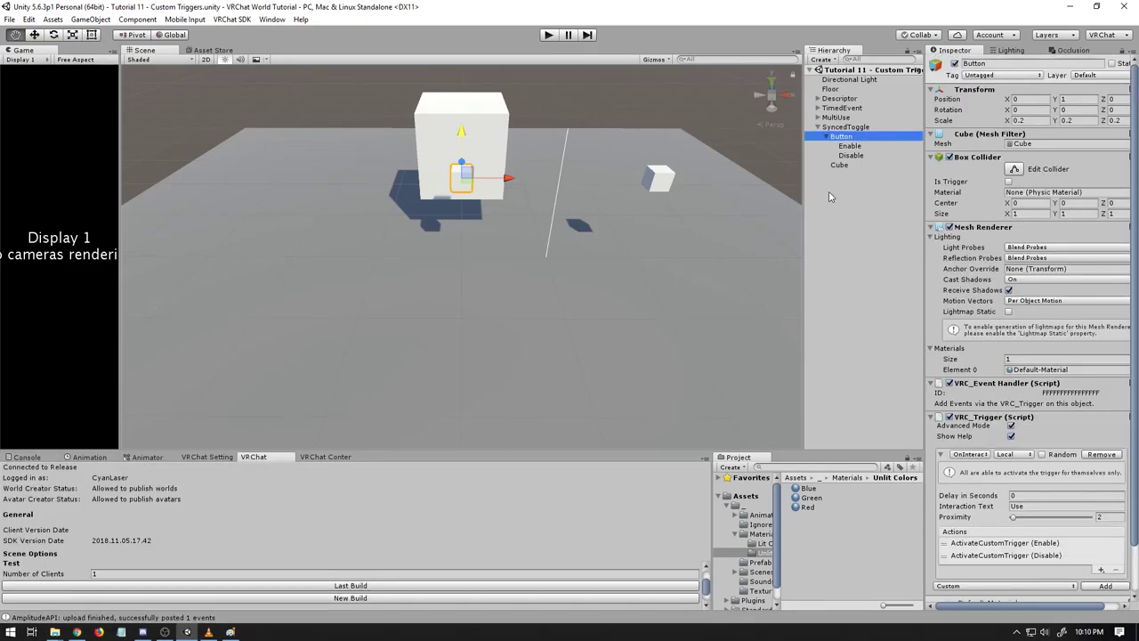
Step: Create an empty object at the scene root and name it DifferentButton
click(818, 128)
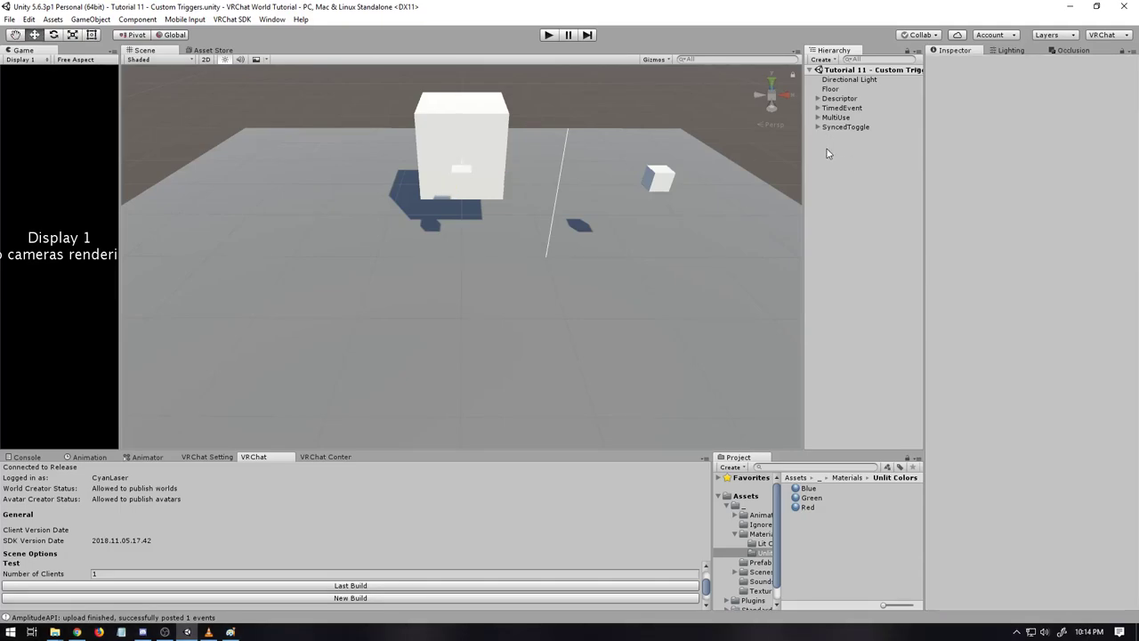
right_click(827, 149)
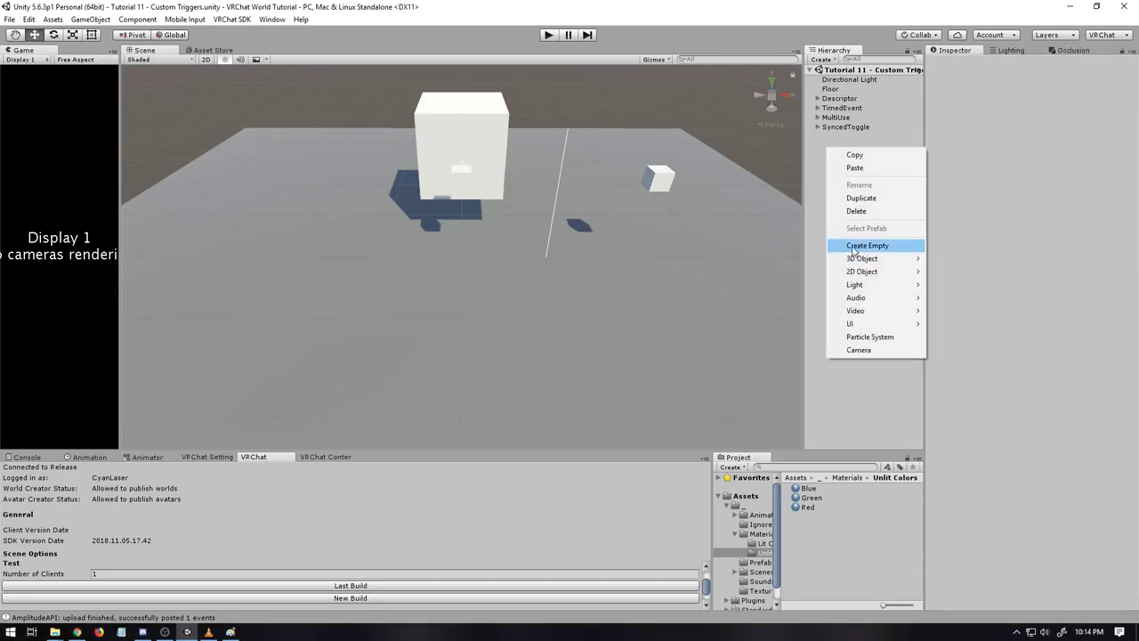
click(856, 246)
click(1004, 63)
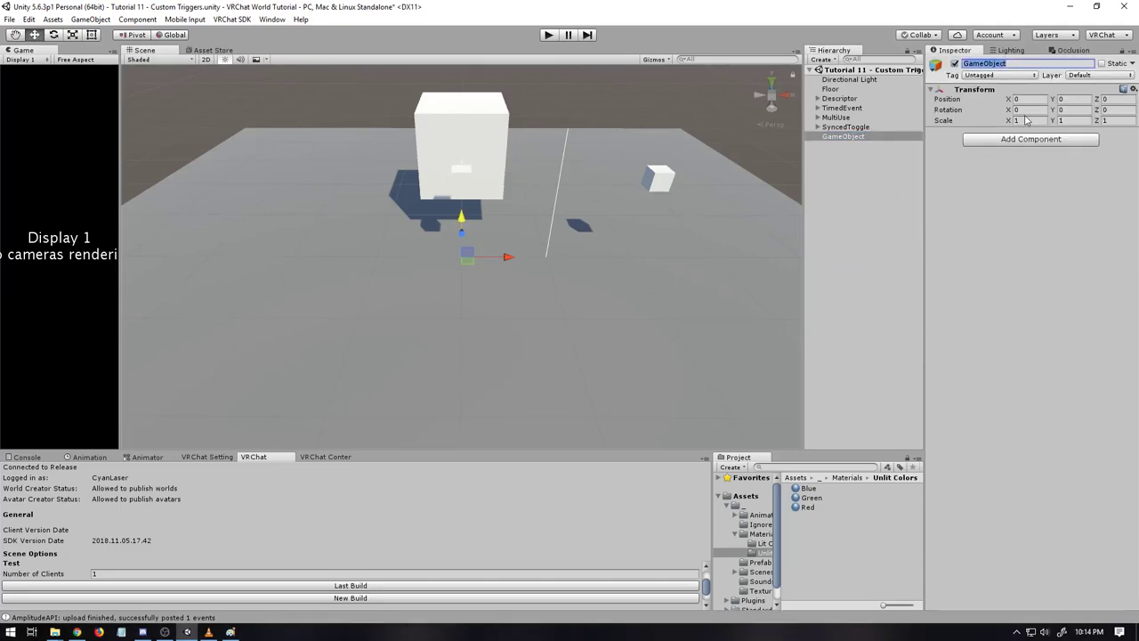
text(DifferentButton)
key(Return)
Step: Add a cube as a child of DifferentButton and rename it Red
right_click(829, 137)
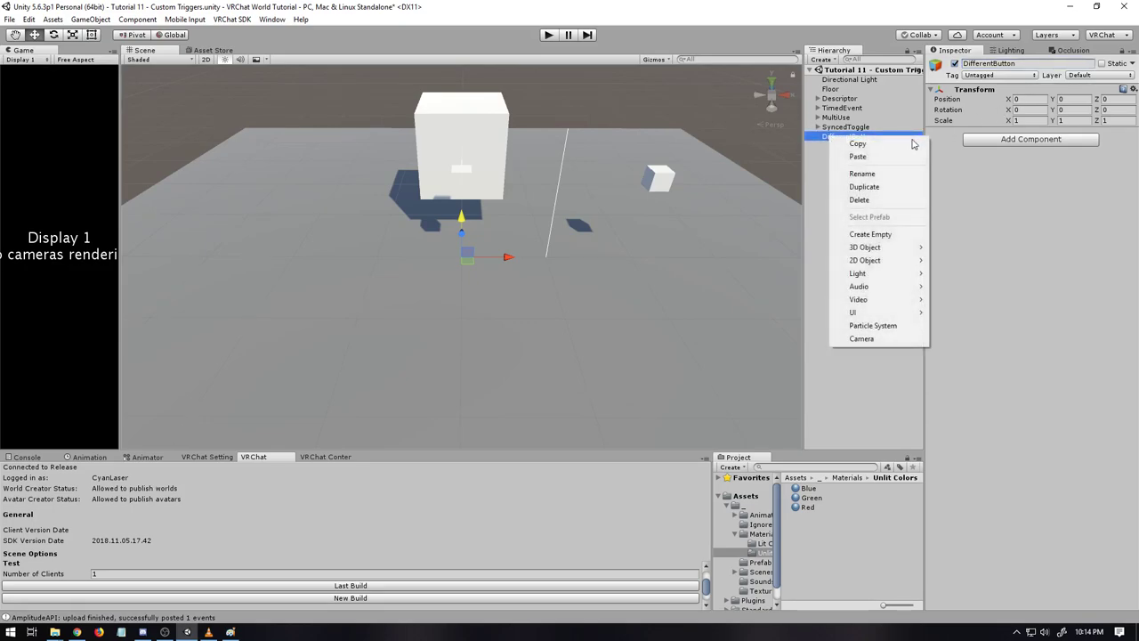
click(948, 248)
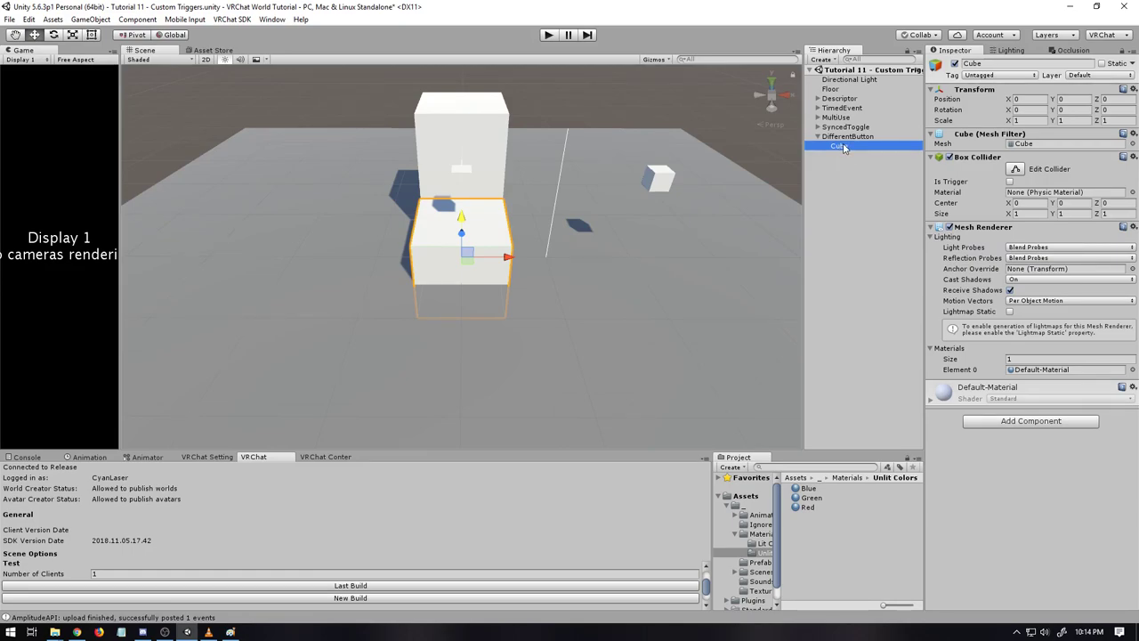
key(F2)
text(Red)
key(Return)
Step: Duplicate the Red cube and rename the copy Green
key(ctrl+d)
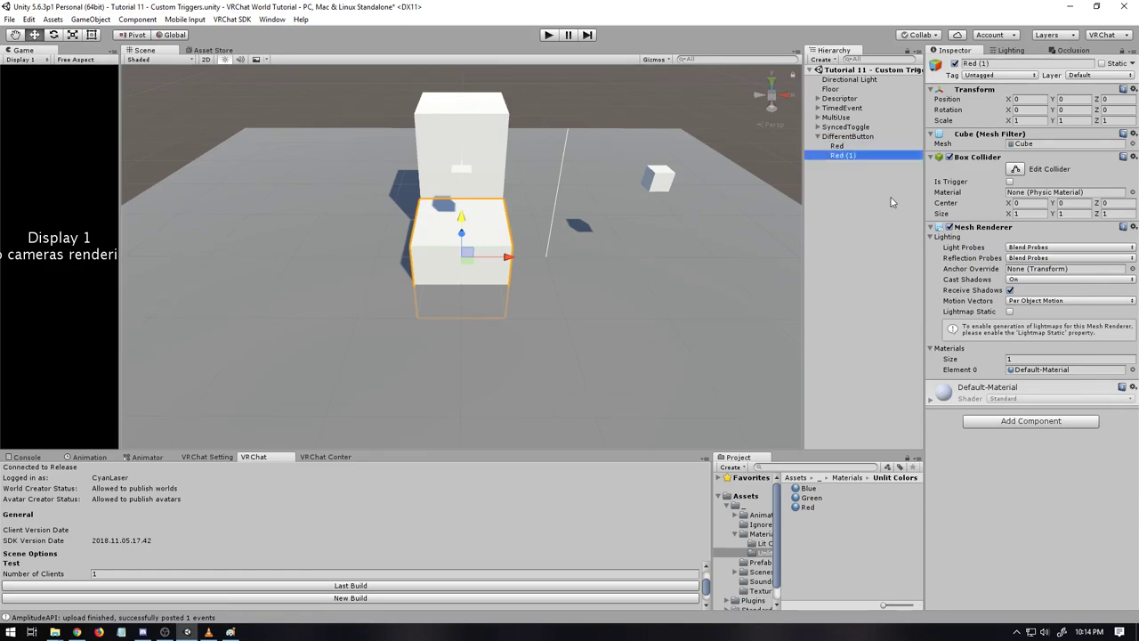
key(F2)
text(Green)
key(Return)
Step: Apply the Green unlit material to the Green cube and the Red unlit material to the Red cube
drag(811, 498, 1067, 374)
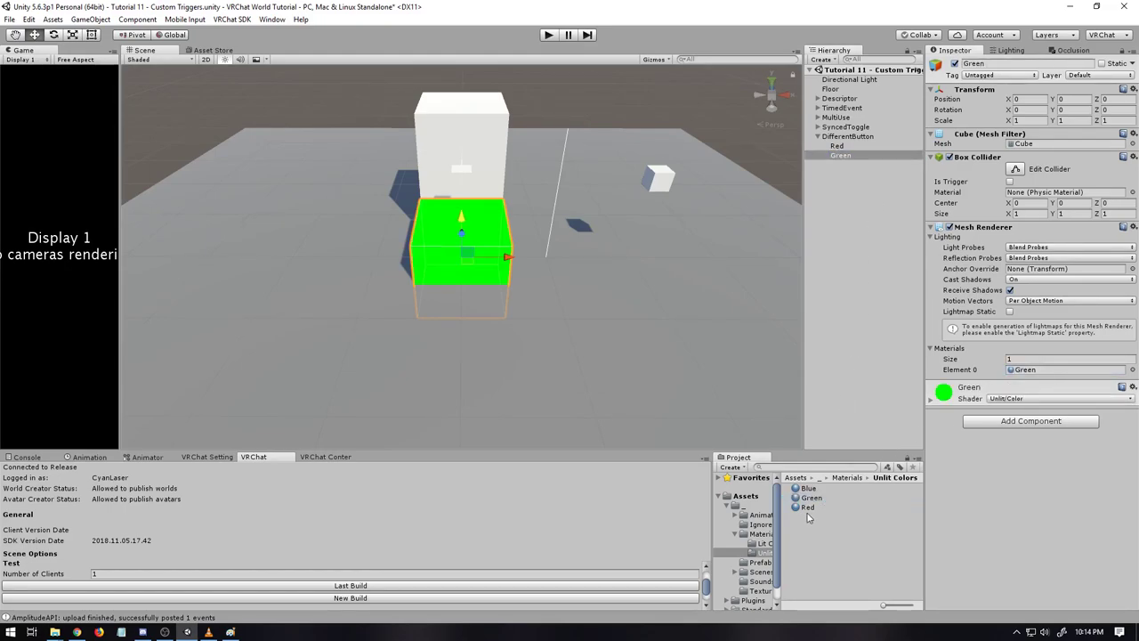
click(842, 157)
drag(837, 142, 840, 149)
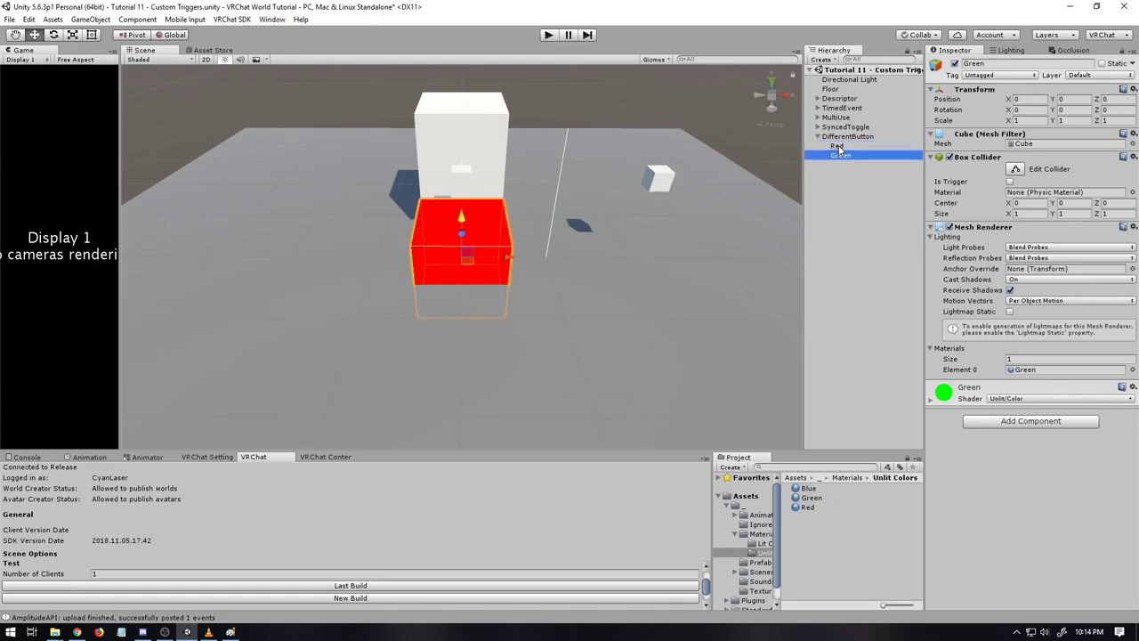
click(840, 147)
Step: Raise the Red and Green cubes to Y 1 and move their parent DifferentButton to X -2
click(850, 157)
ctrl+click(851, 145)
drag(463, 219, 470, 150)
click(521, 219)
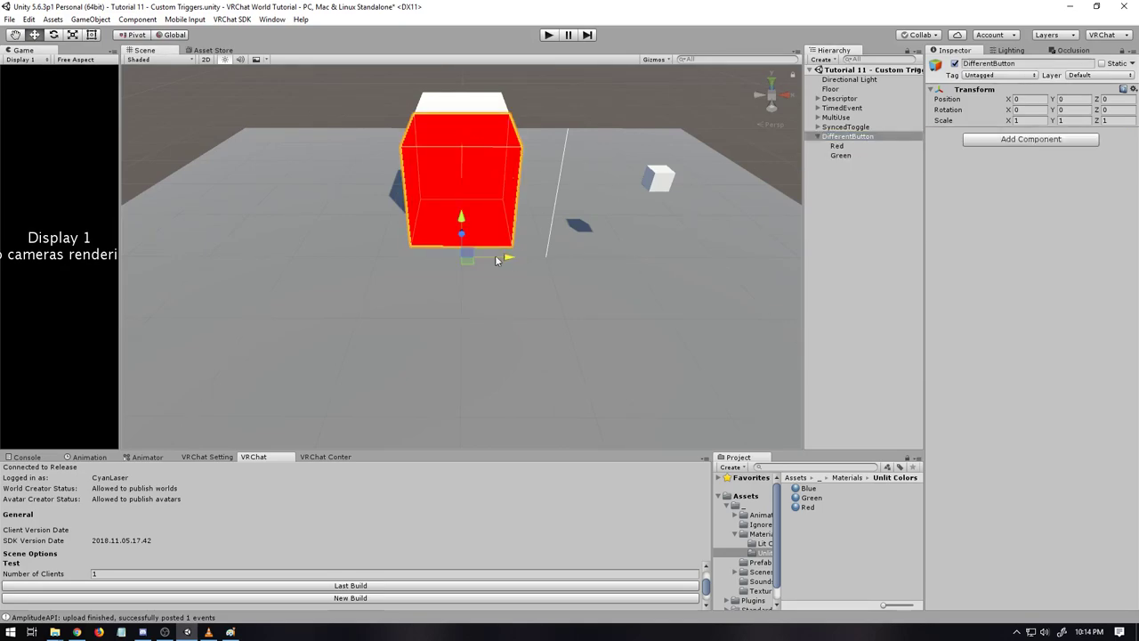
drag(485, 255, 335, 258)
Step: Move the Red and Green cubes together to Z 1
click(837, 146)
ctrl+click(841, 156)
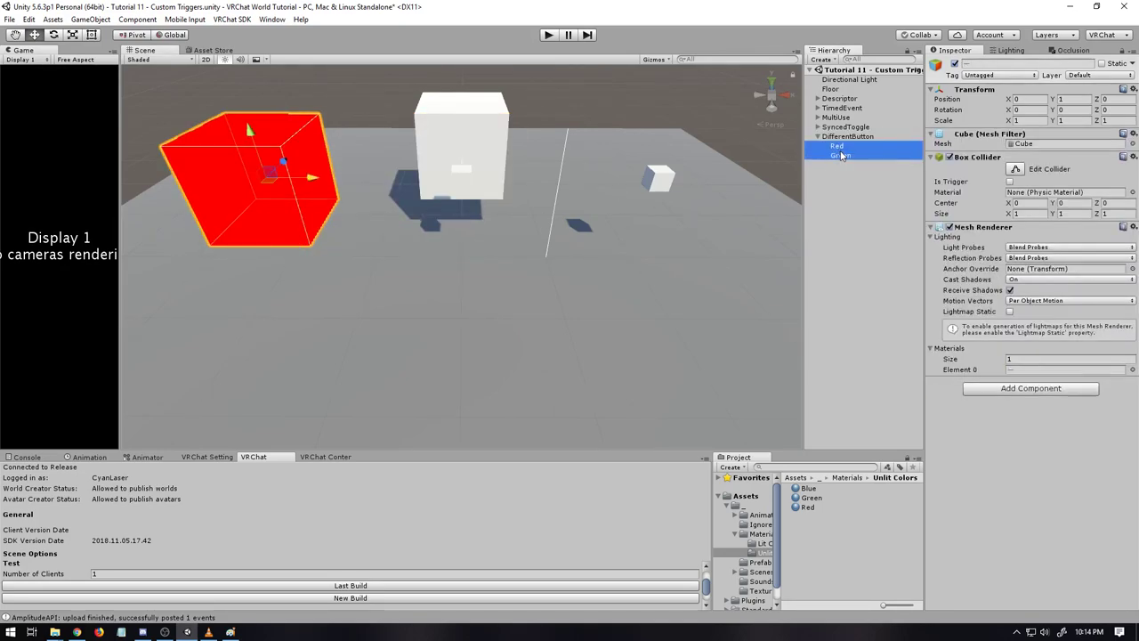
drag(263, 178, 302, 145)
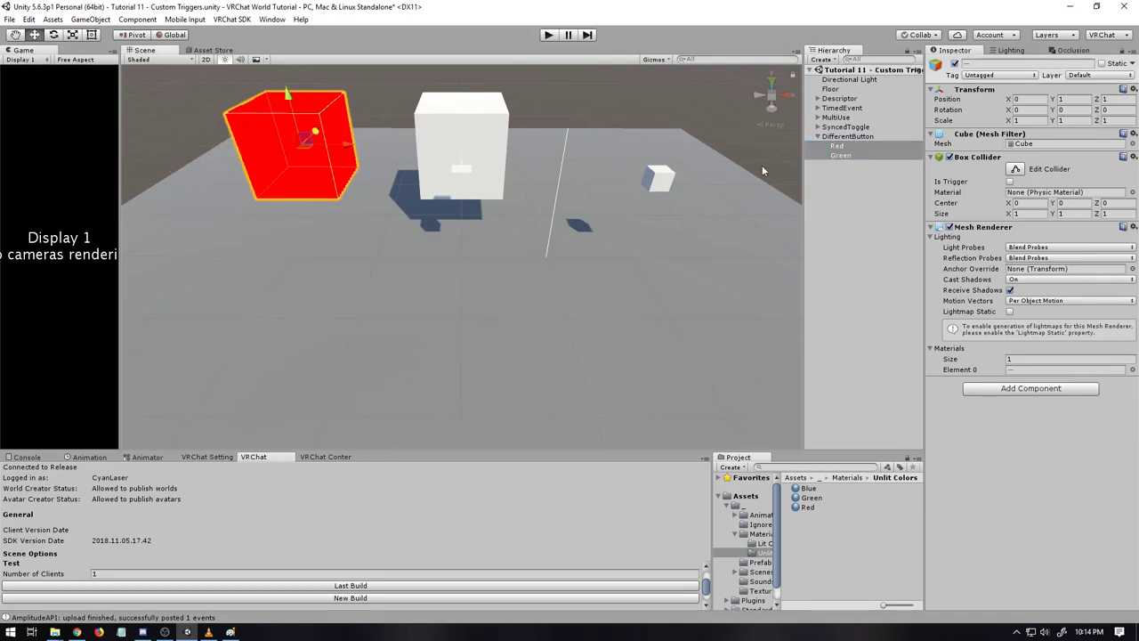
Step: Add a VRC_Trigger component to both the Red and Green cubes
click(851, 168)
click(842, 156)
ctrl+click(837, 146)
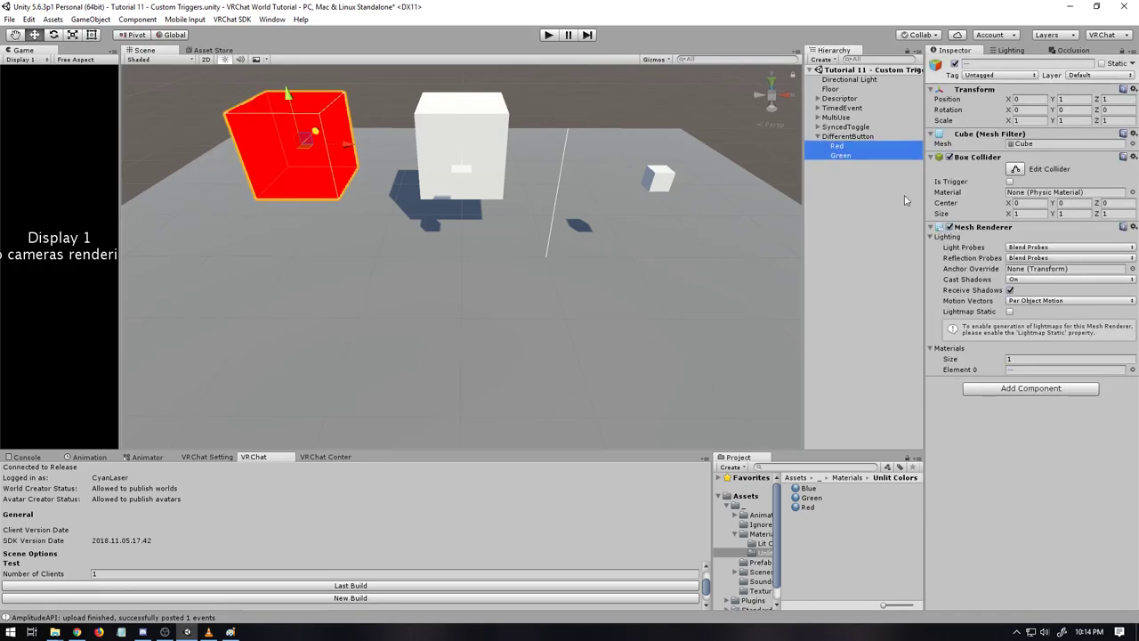
click(1030, 388)
click(1002, 434)
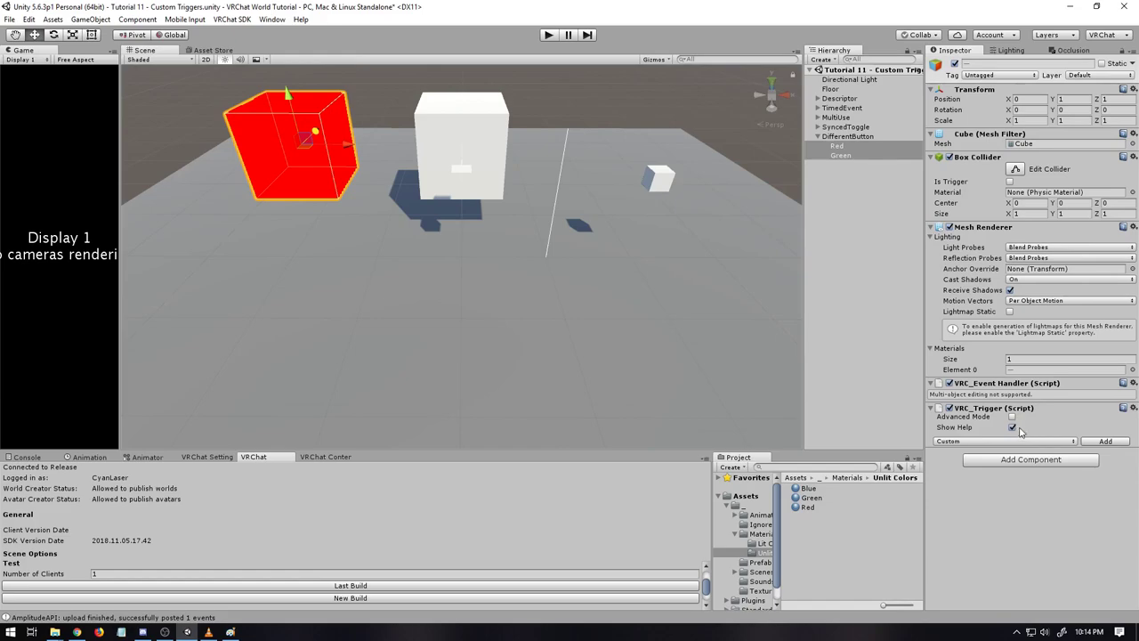
Step: Turn on advanced mode for both cubes' VRC_Trigger and add an OnEnable trigger with Local broadcast
click(1015, 441)
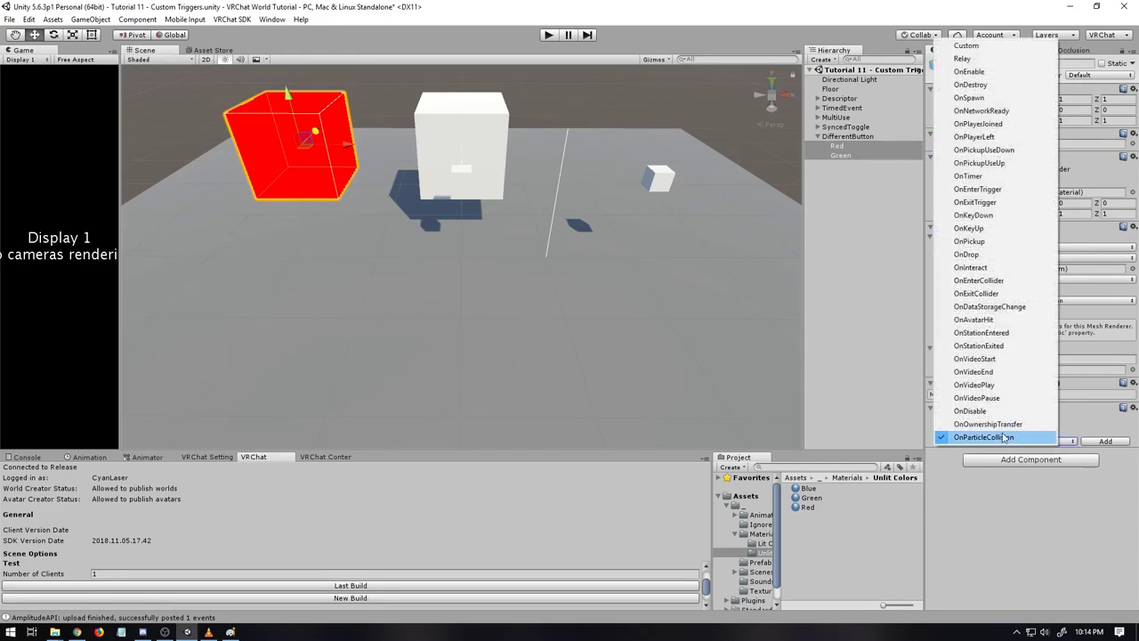
click(969, 71)
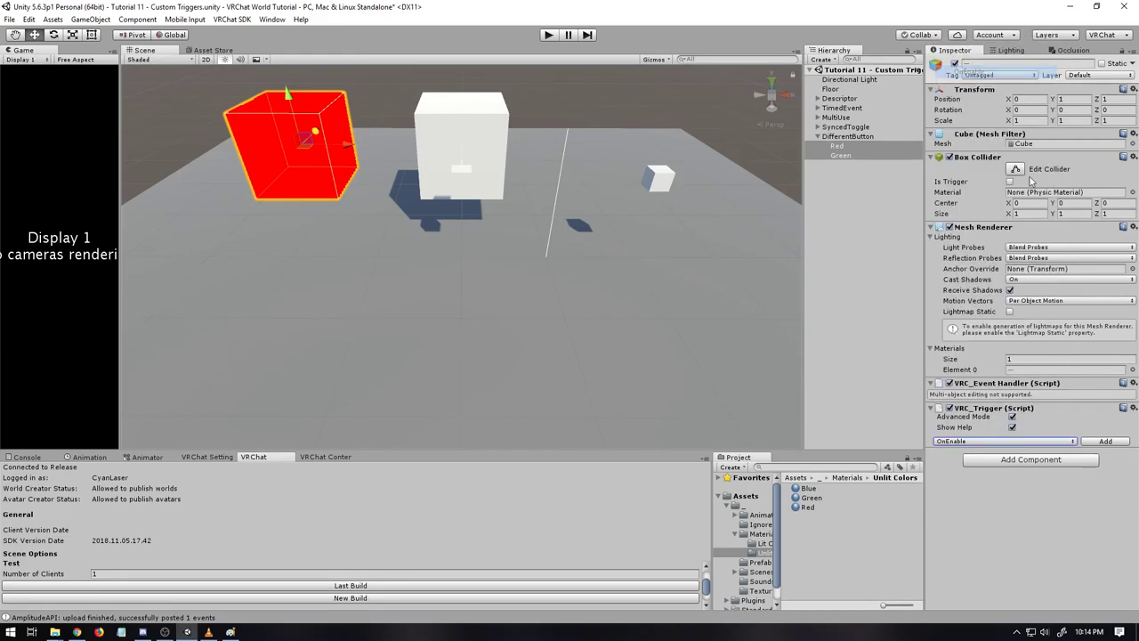
click(1106, 441)
click(1015, 445)
click(1046, 485)
Step: Add a SetGameObjectActive action to the cubes' OnEnable trigger and set the trigger's delay to 2 seconds
click(1101, 527)
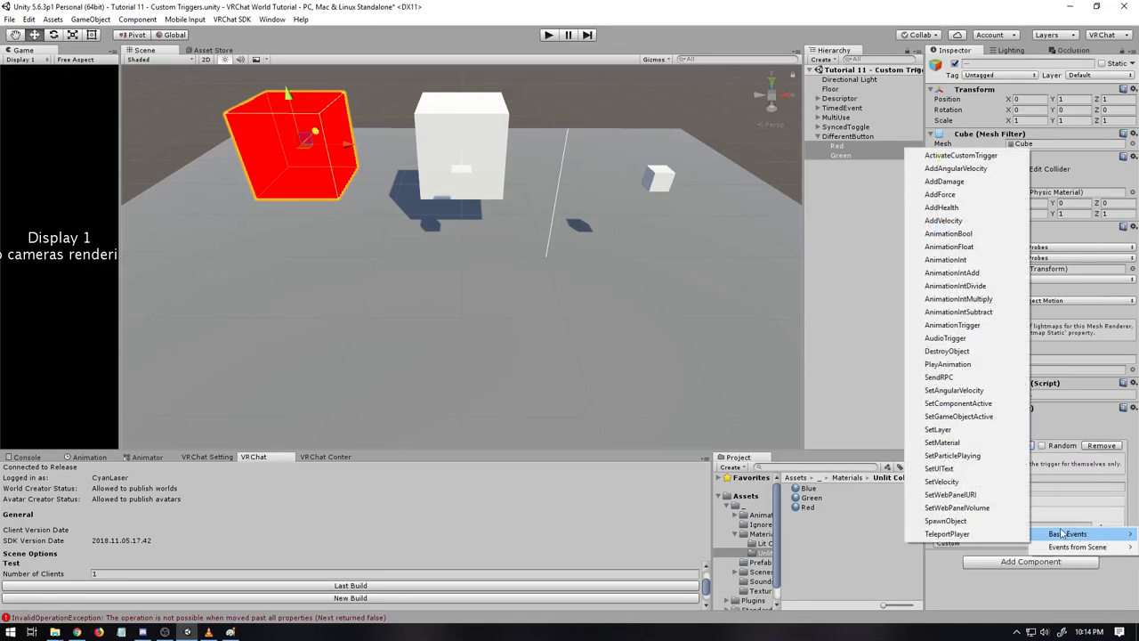
click(968, 414)
click(1021, 514)
scroll(1024, 579, down, 1)
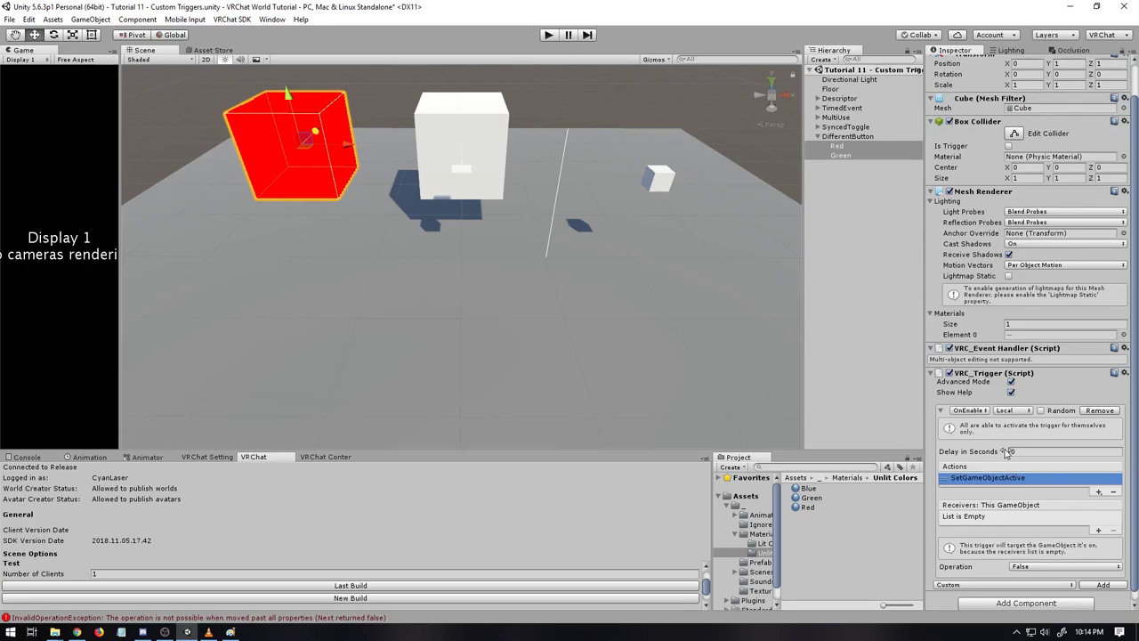
click(1016, 452)
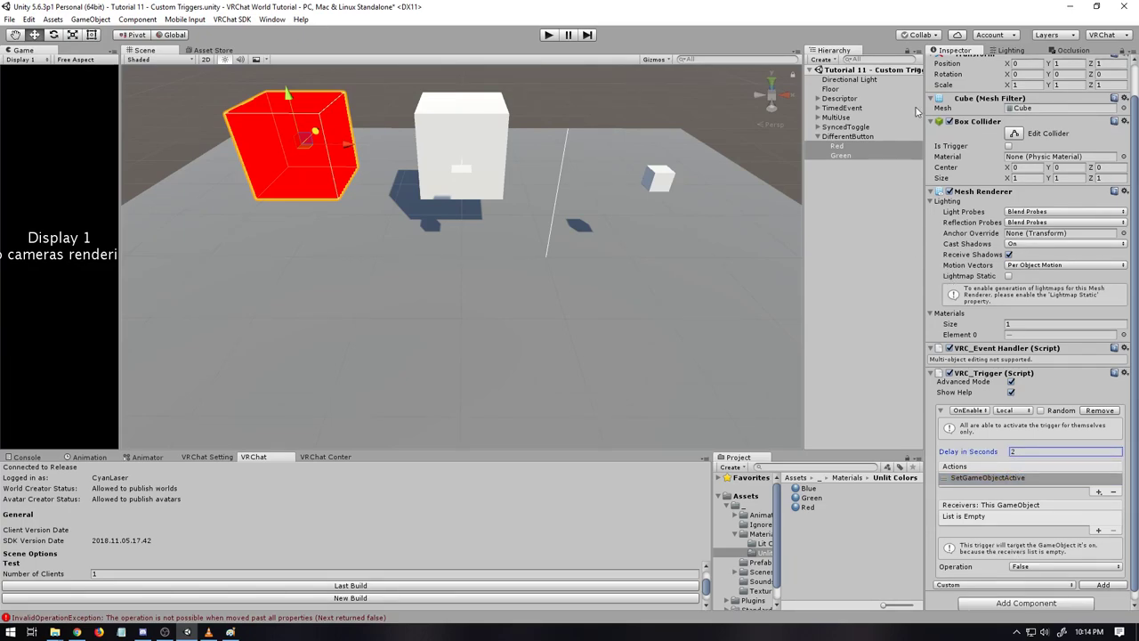
Step: Deactivate the Red and Green cubes in the scene
scroll(946, 71, up, 1)
click(951, 69)
click(853, 169)
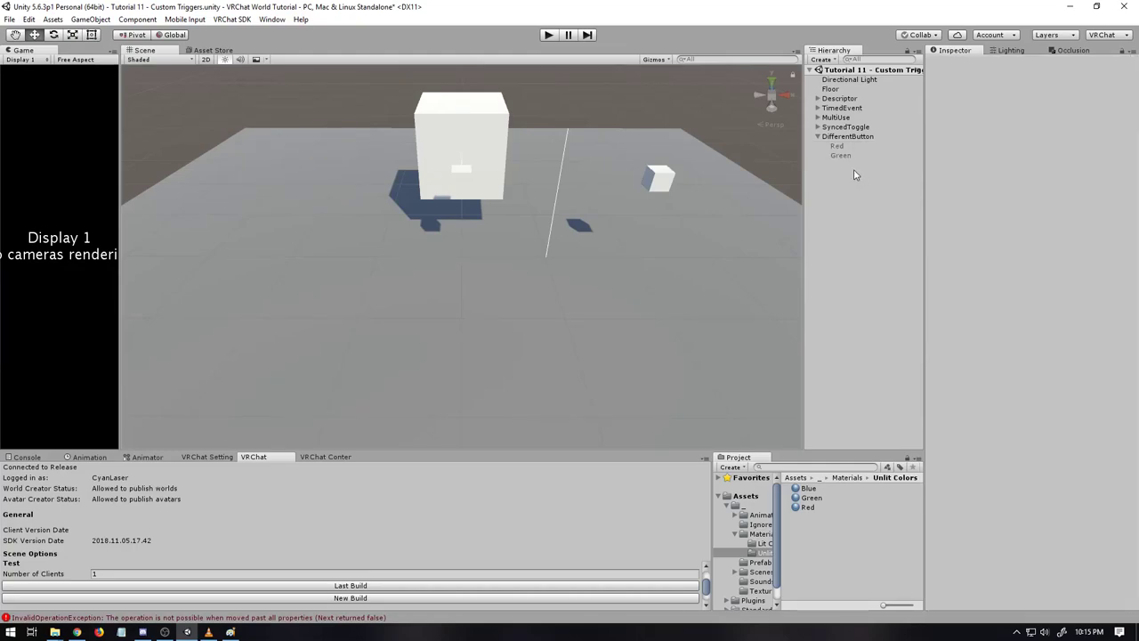
Step: Add a new cube as a child of DifferentButton to serve as the button
click(848, 138)
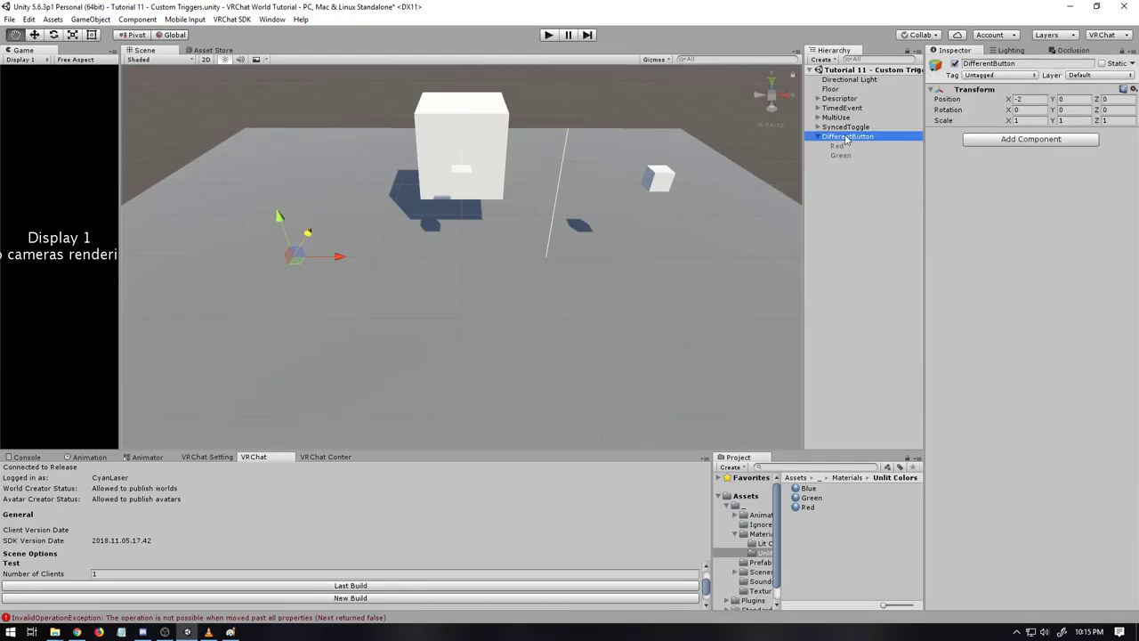
right_click(847, 140)
mouse_move(902, 247)
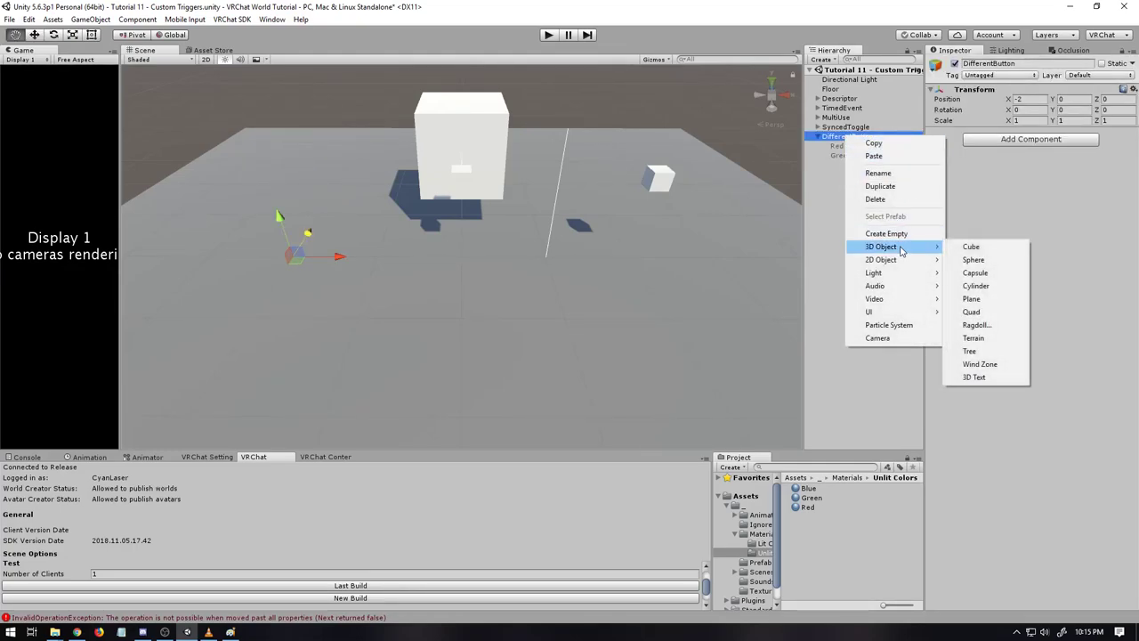
click(973, 248)
Step: Scale the new cube to 0.2 on all three axes and set its Y position to 1
click(1030, 121)
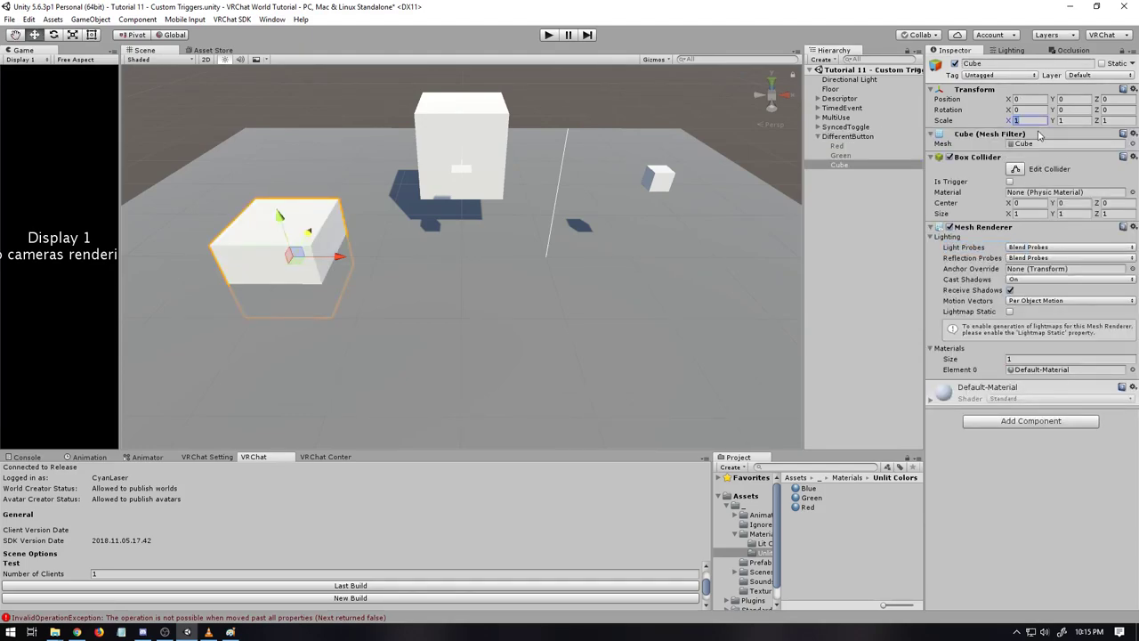
text(.2)
key(Tab)
text(.2)
key(Tab)
text(.2)
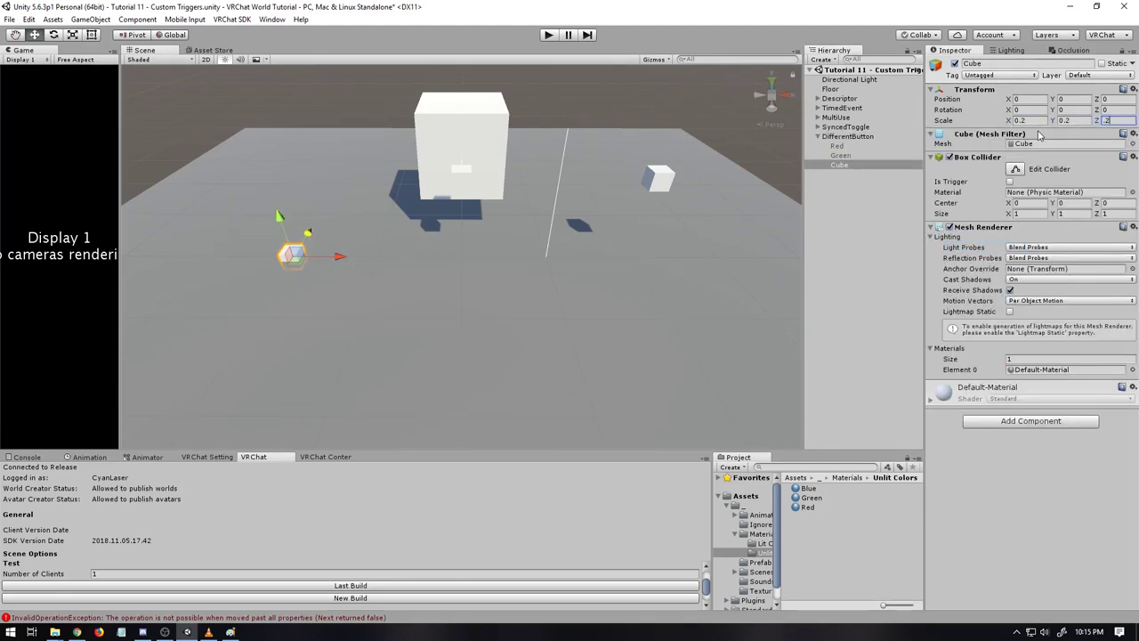
click(1073, 98)
text(1)
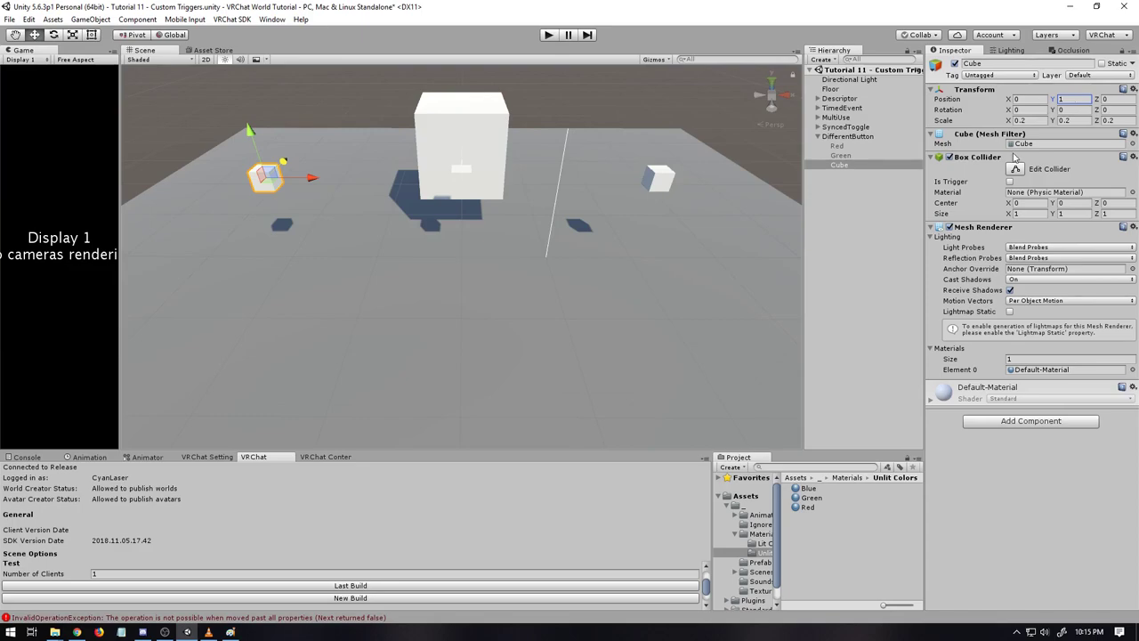
Step: Add a VRC_Trigger in advanced mode to the small cube, with an OnInteract trigger set to Local
click(991, 424)
click(1006, 468)
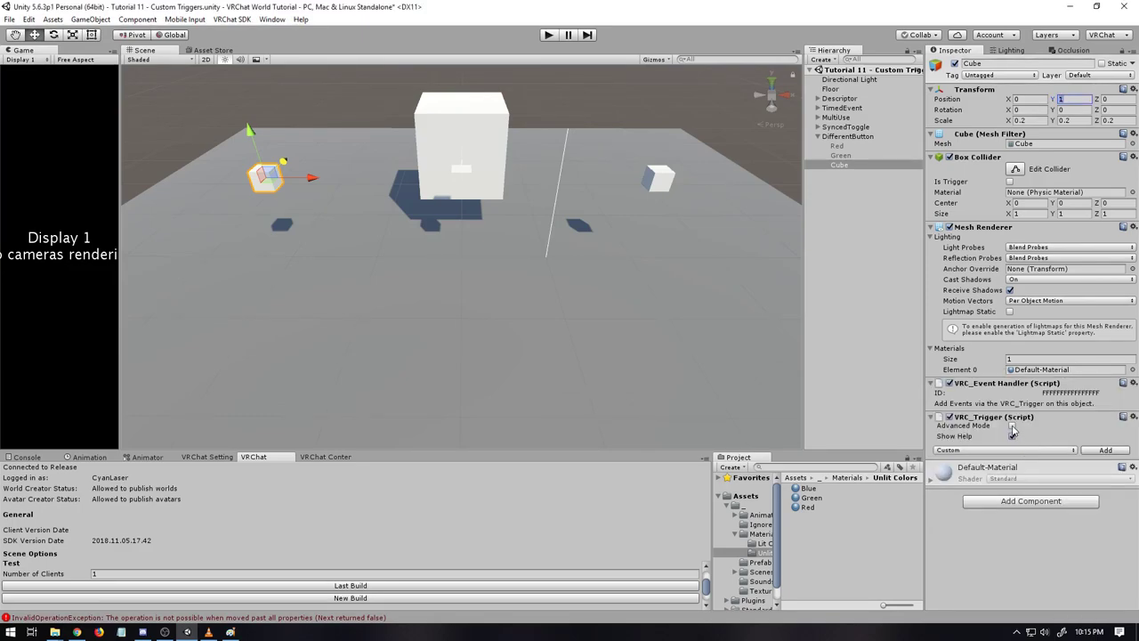
click(1012, 450)
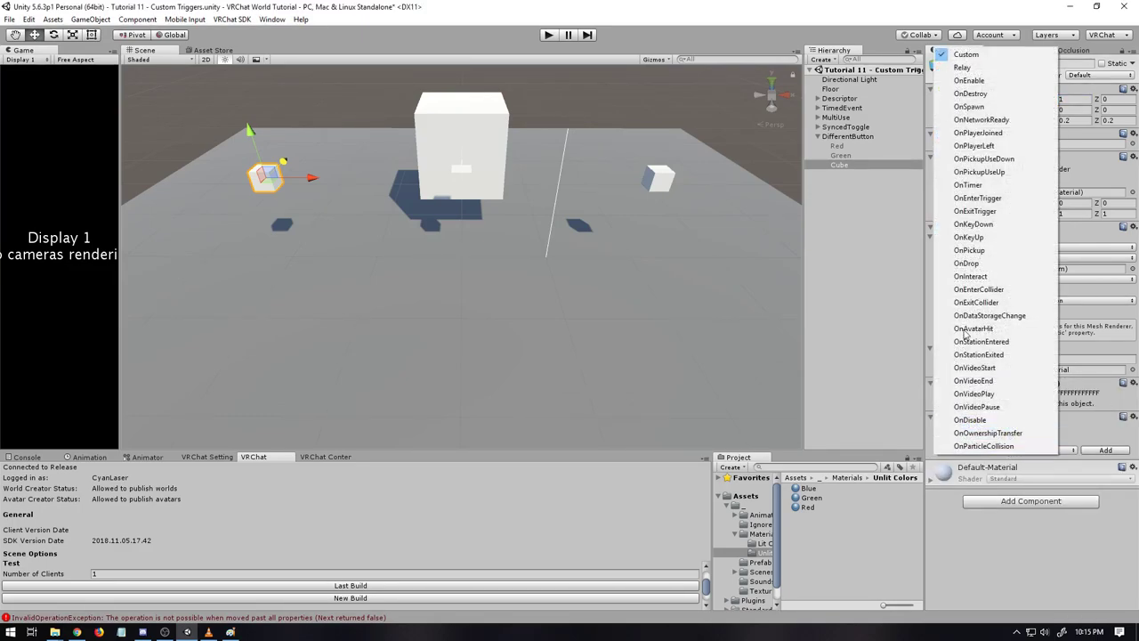
click(974, 276)
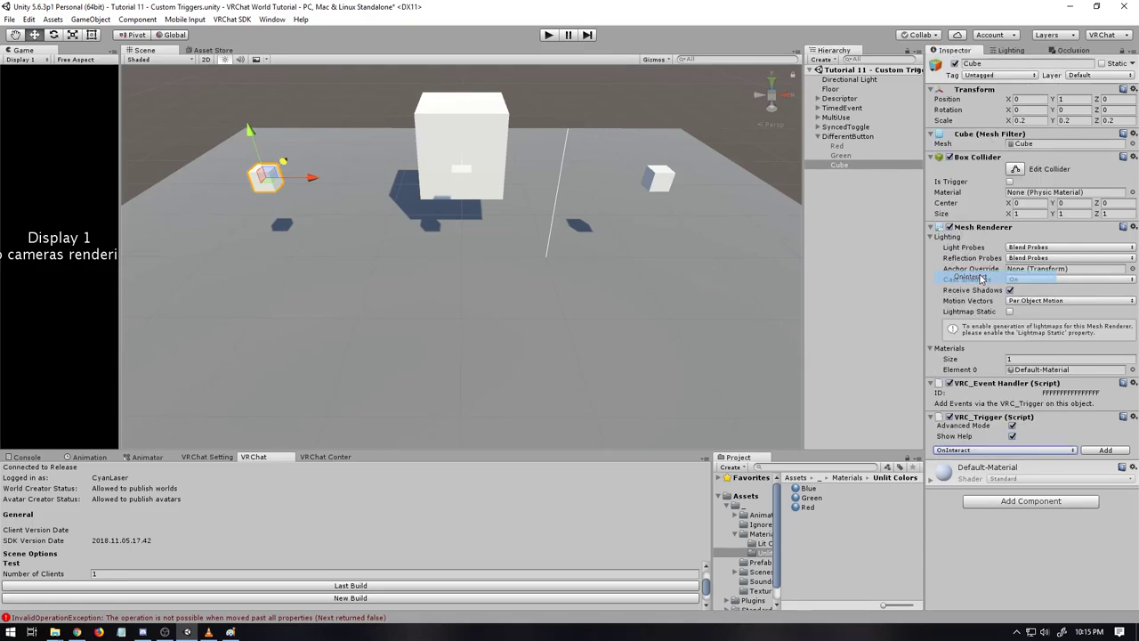
click(1104, 451)
scroll(1037, 424, down, 2)
click(1019, 415)
click(1021, 456)
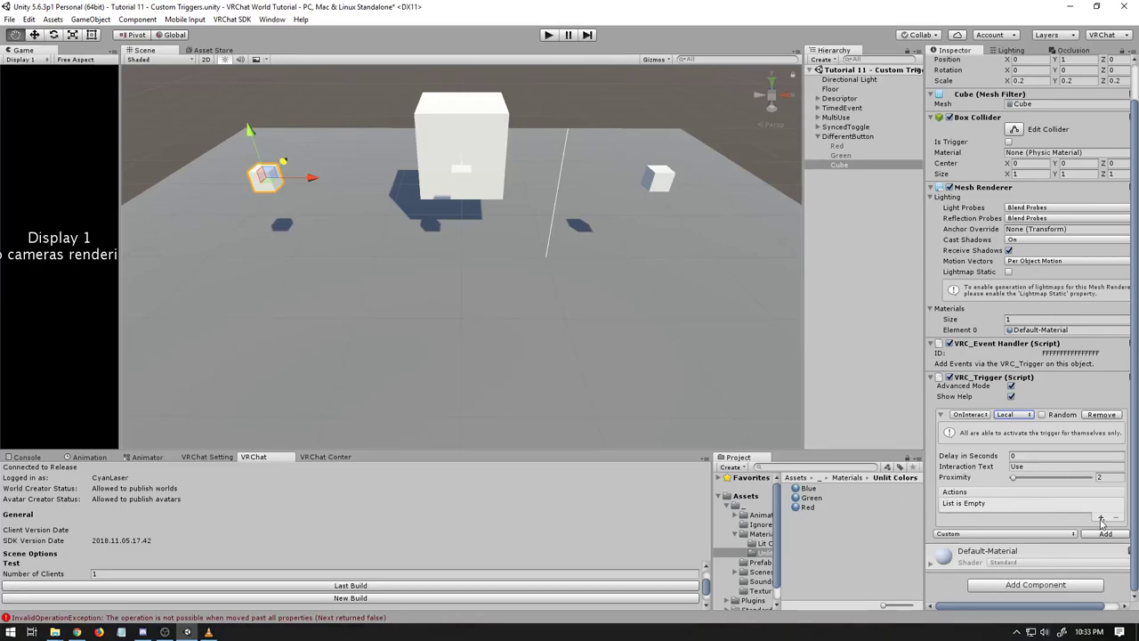
Step: Add one ActivateCustomTrigger and two SetGameObjectActive actions to the small cube's OnInteract trigger
click(1101, 519)
mouse_move(1096, 525)
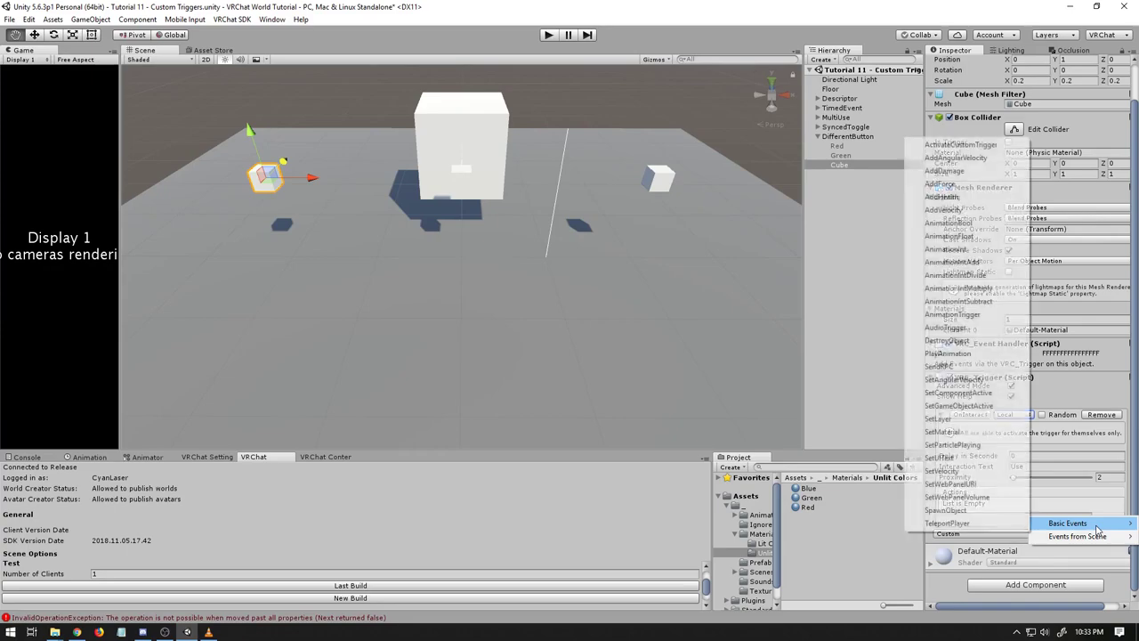
click(978, 146)
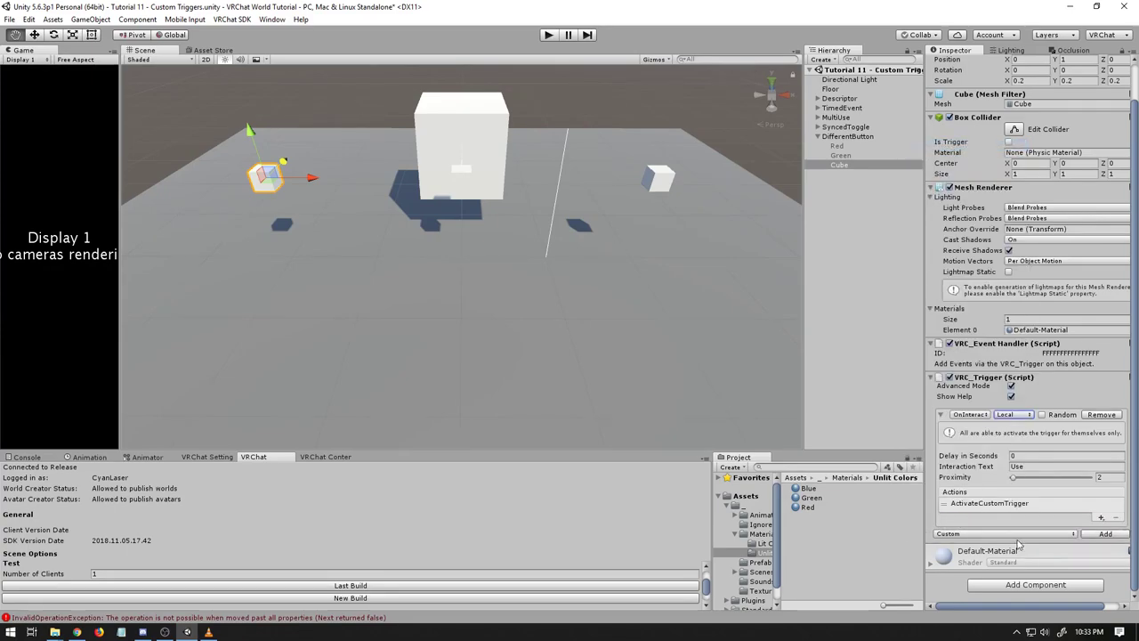
click(1101, 520)
mouse_move(1097, 523)
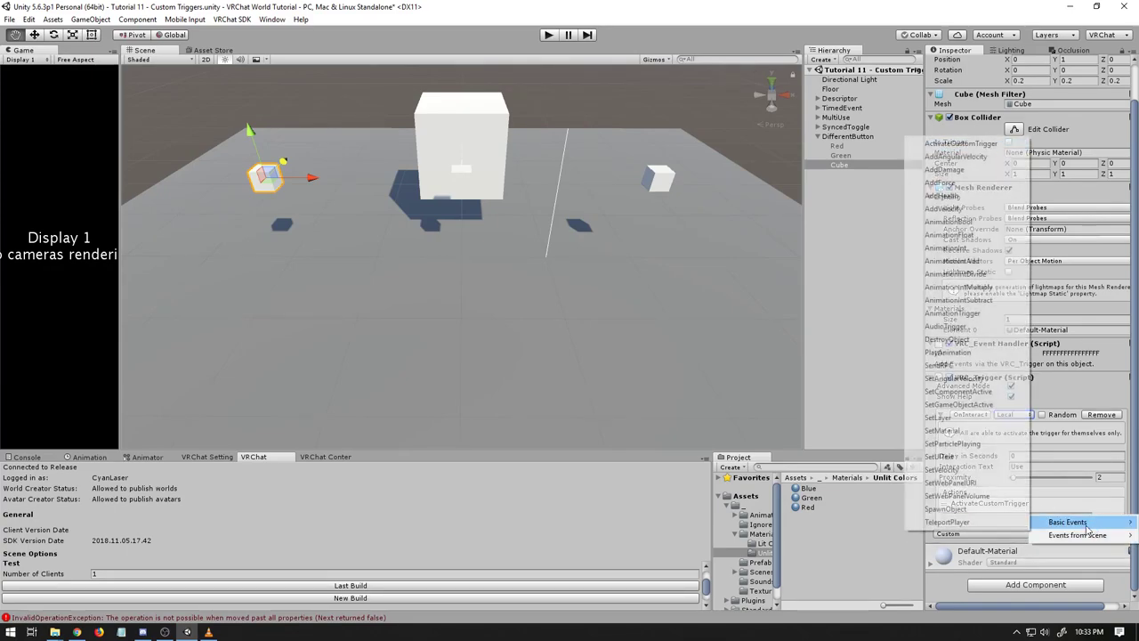
click(986, 405)
click(1101, 530)
mouse_move(1091, 538)
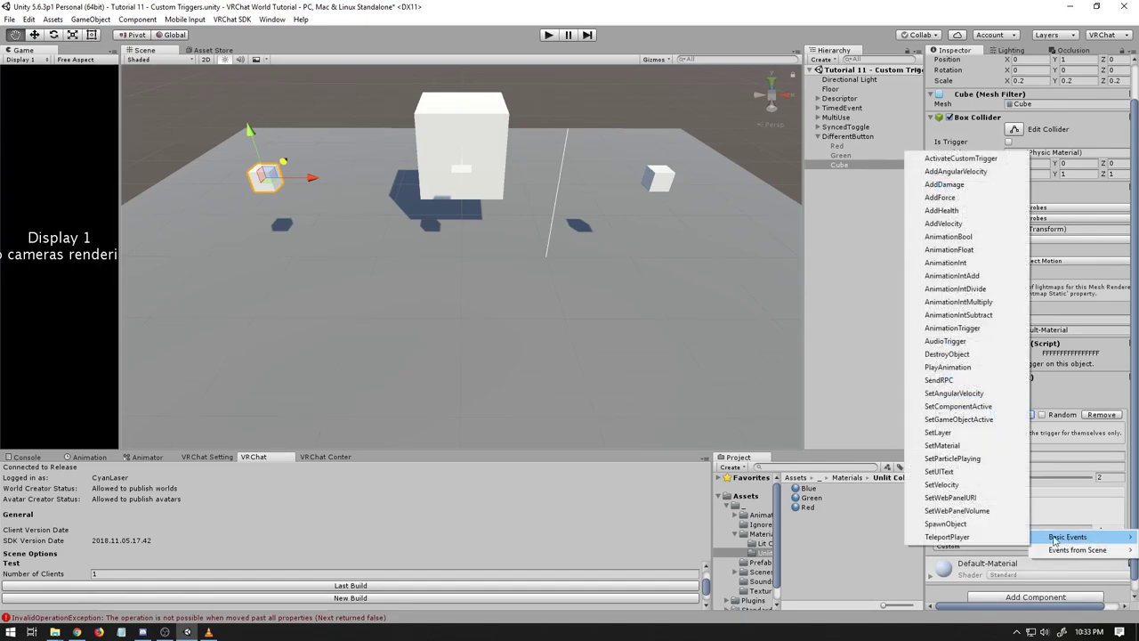
click(990, 419)
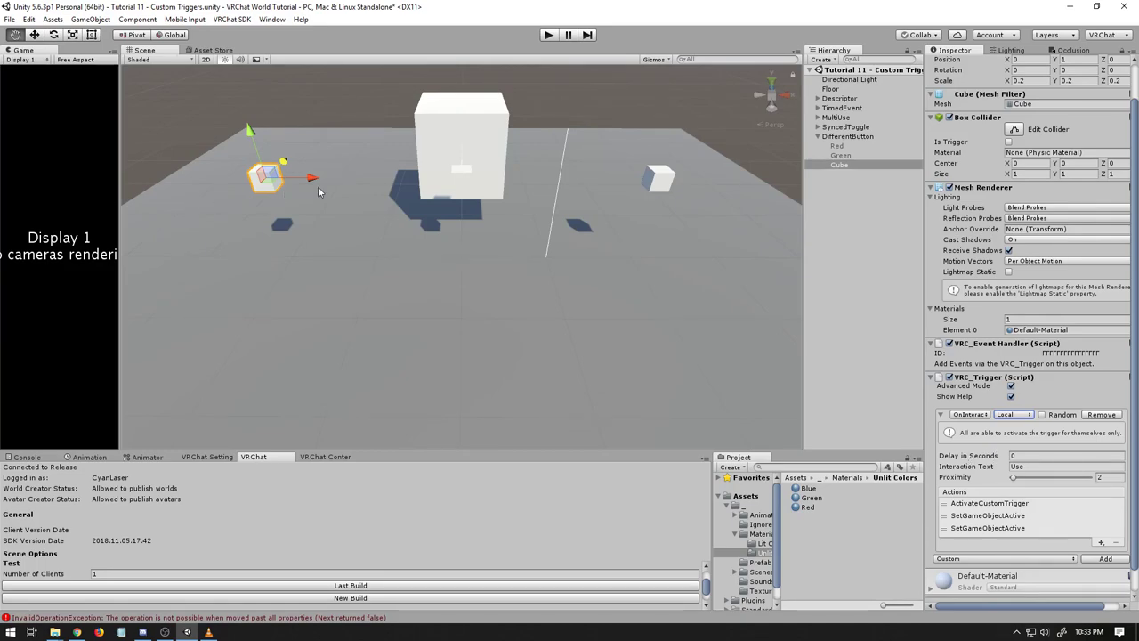
Step: Assign the Red cube as receiver of the first SetGameObjectActive action
click(989, 516)
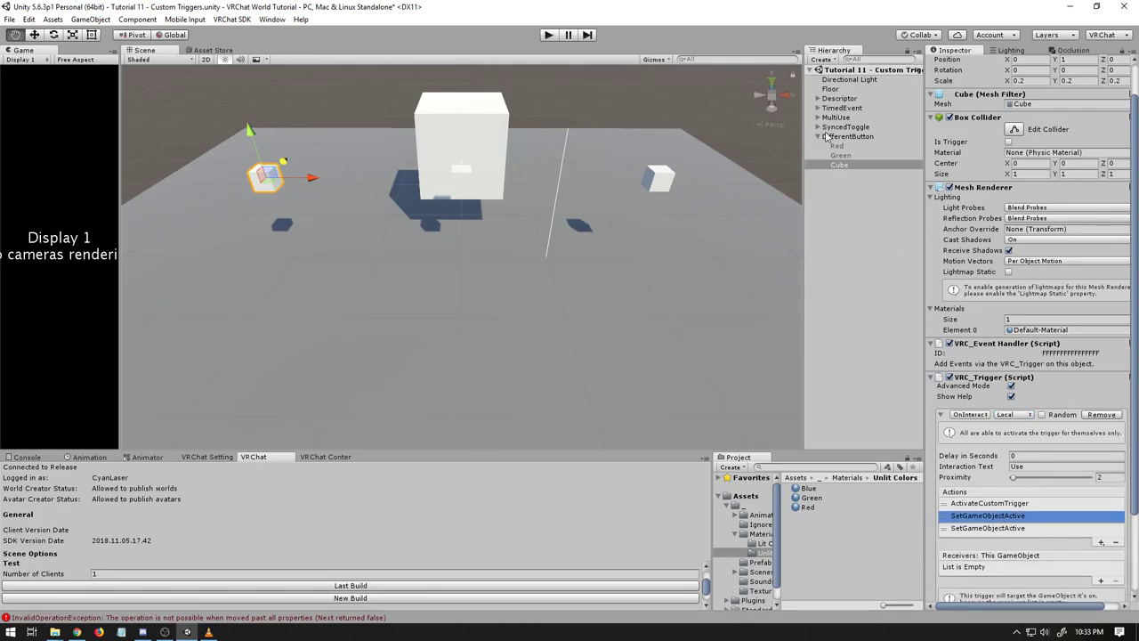
scroll(933, 434, down, 3)
drag(933, 433, 1001, 463)
Step: Assign the Green cube as receiver of the second OnInteract SetGameObjectActive action and set its operation to True
click(984, 453)
drag(841, 156, 1002, 490)
click(1019, 516)
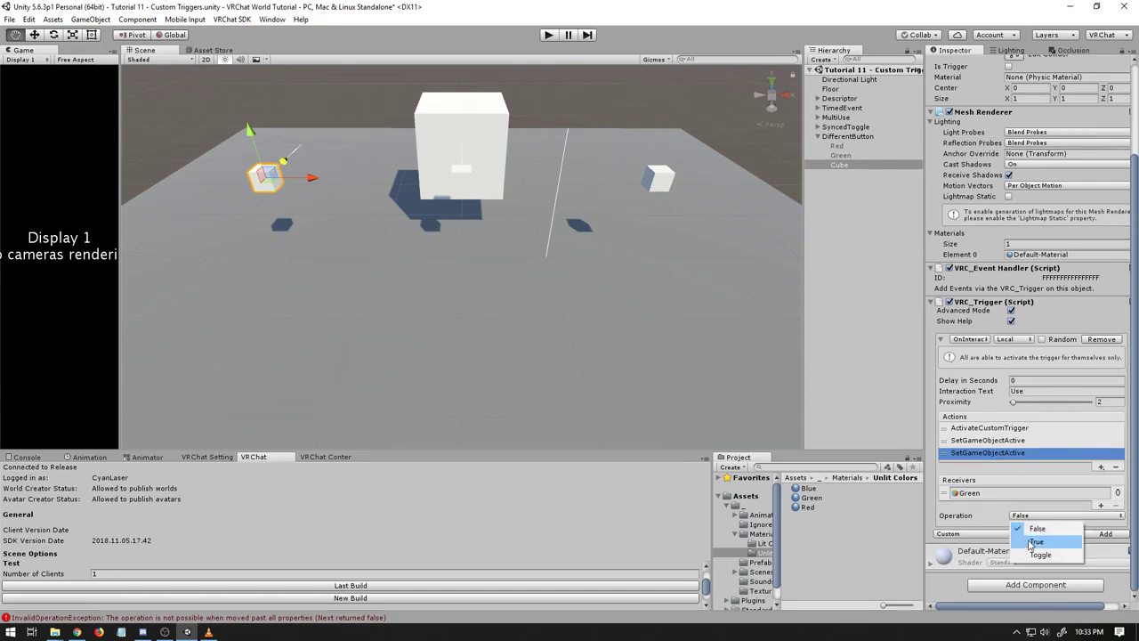
click(1037, 540)
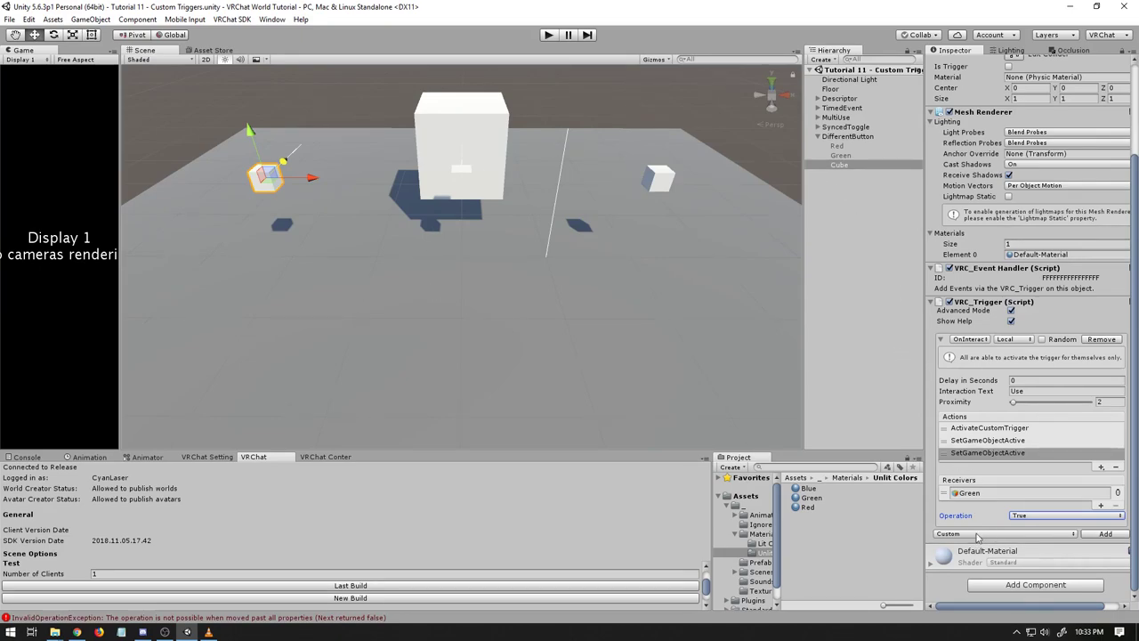
Step: Add a Custom trigger named Others to the small cube and set its broadcast type to AlwaysUnbuffered
click(1104, 534)
scroll(1006, 487, down, 2)
click(1050, 454)
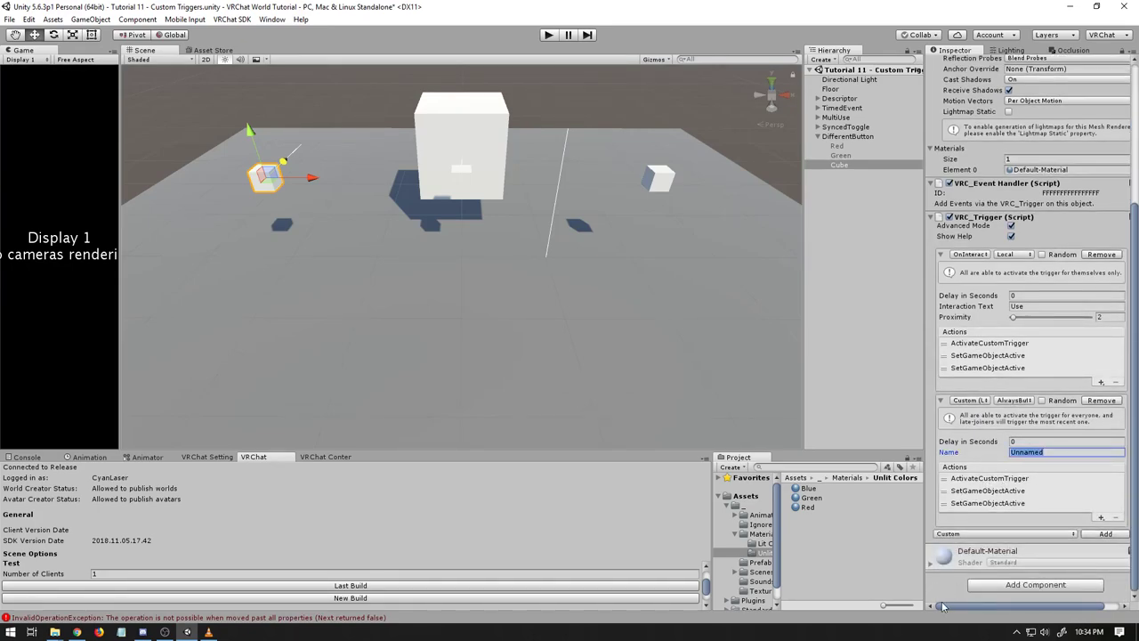
text(Others)
click(1012, 401)
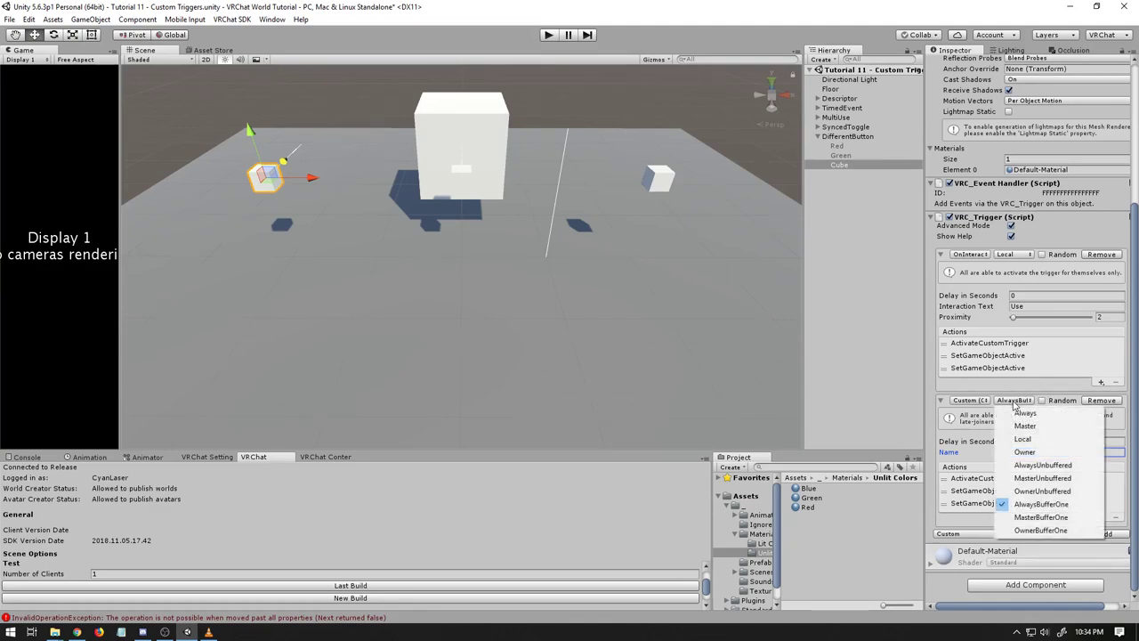
click(1037, 464)
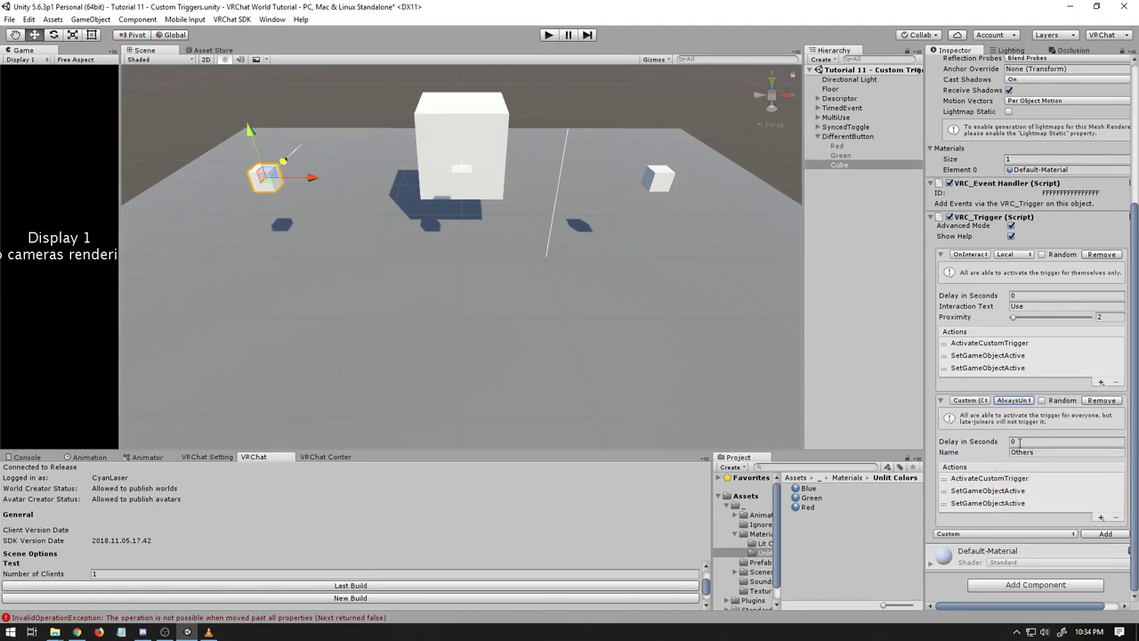
Step: In the Others trigger, remove the ActivateCustomTrigger action and set the SetGameObjectActive operations to True for Red and False for Green
click(988, 481)
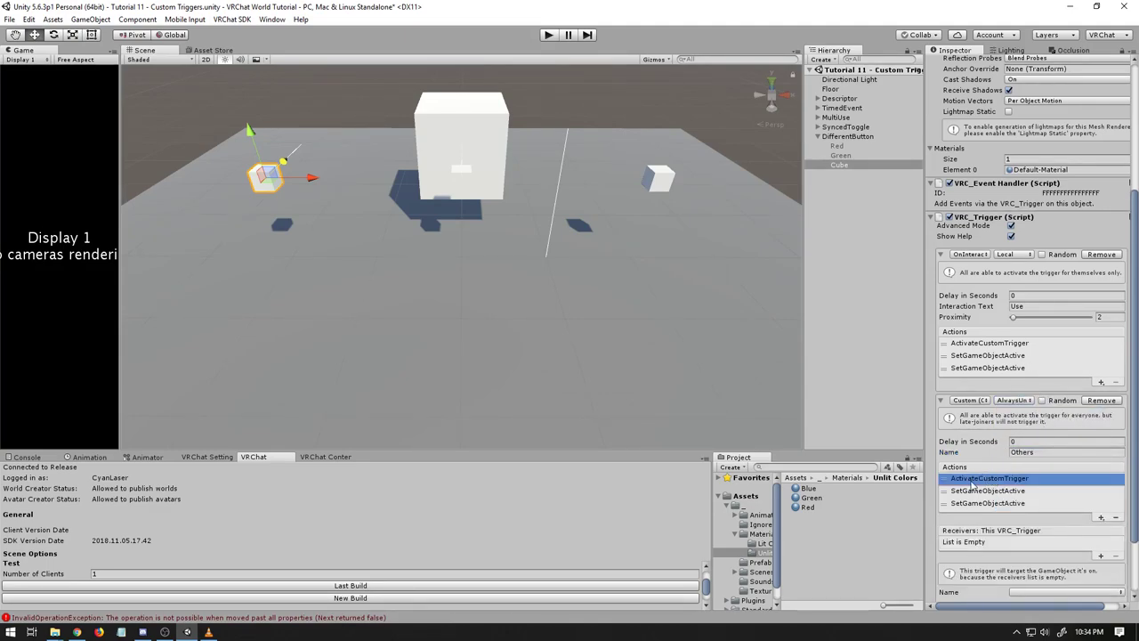
click(1116, 518)
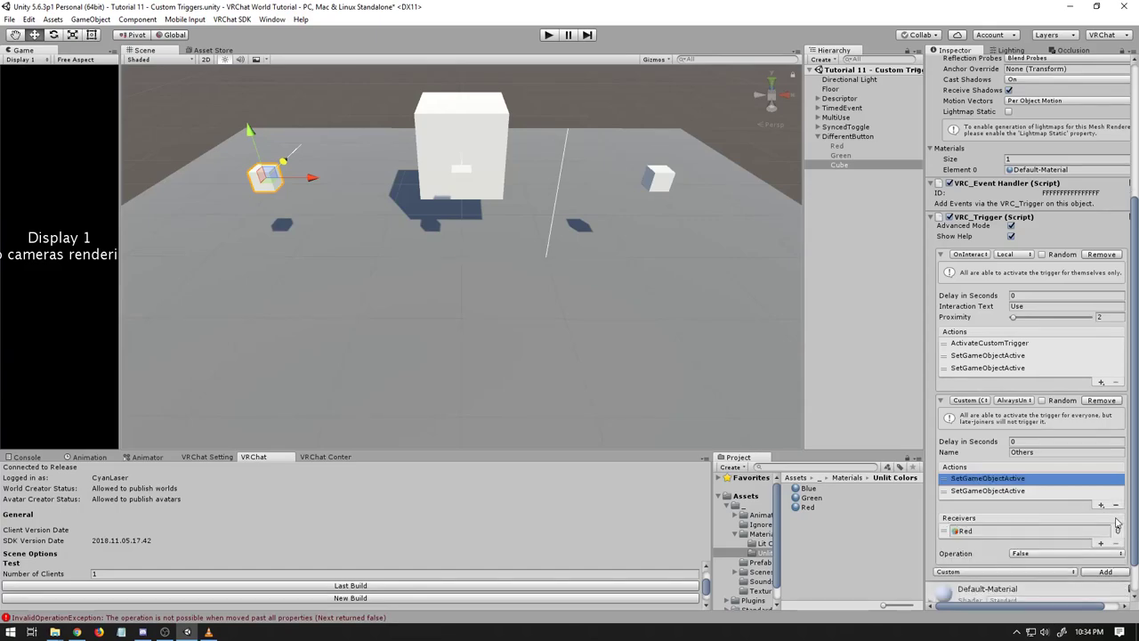
click(1015, 554)
click(1026, 577)
click(1006, 492)
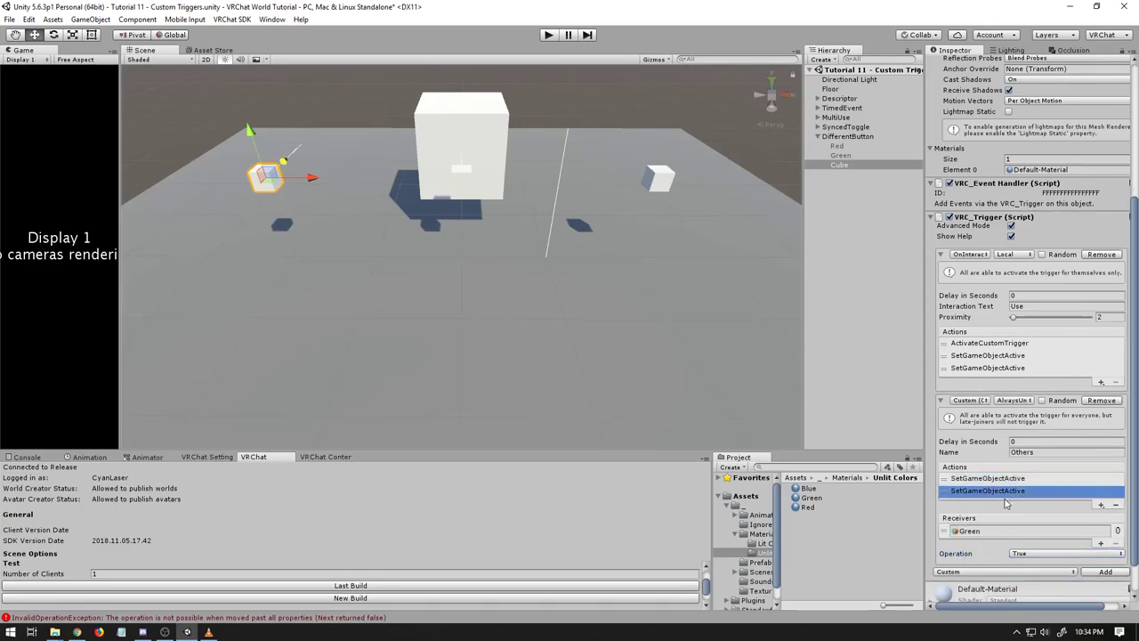
click(1019, 553)
click(1028, 568)
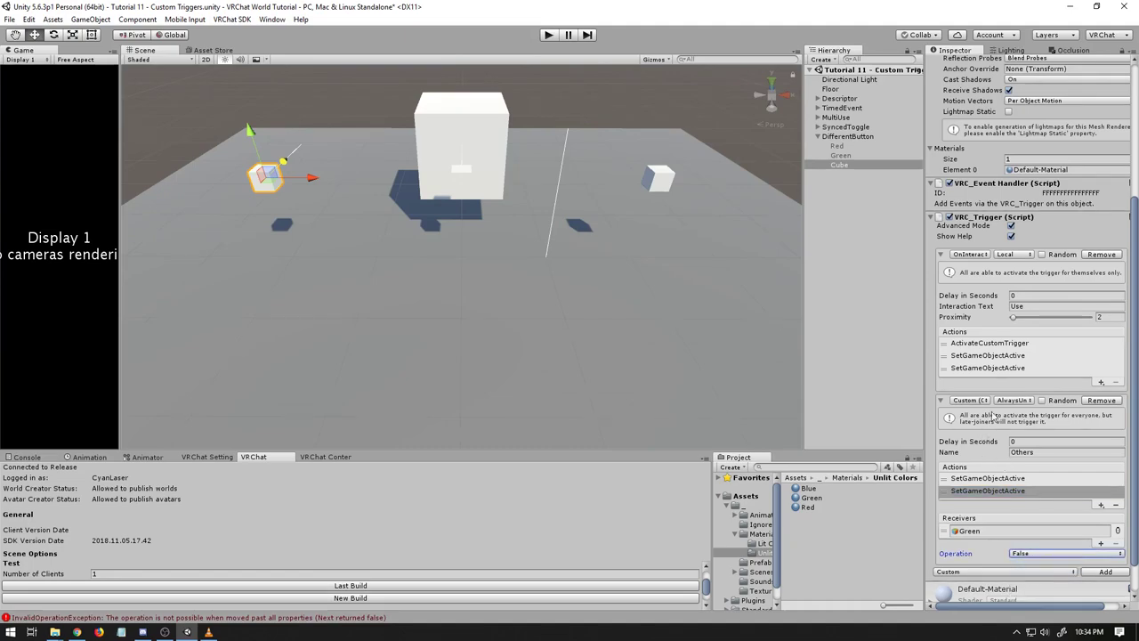
click(984, 492)
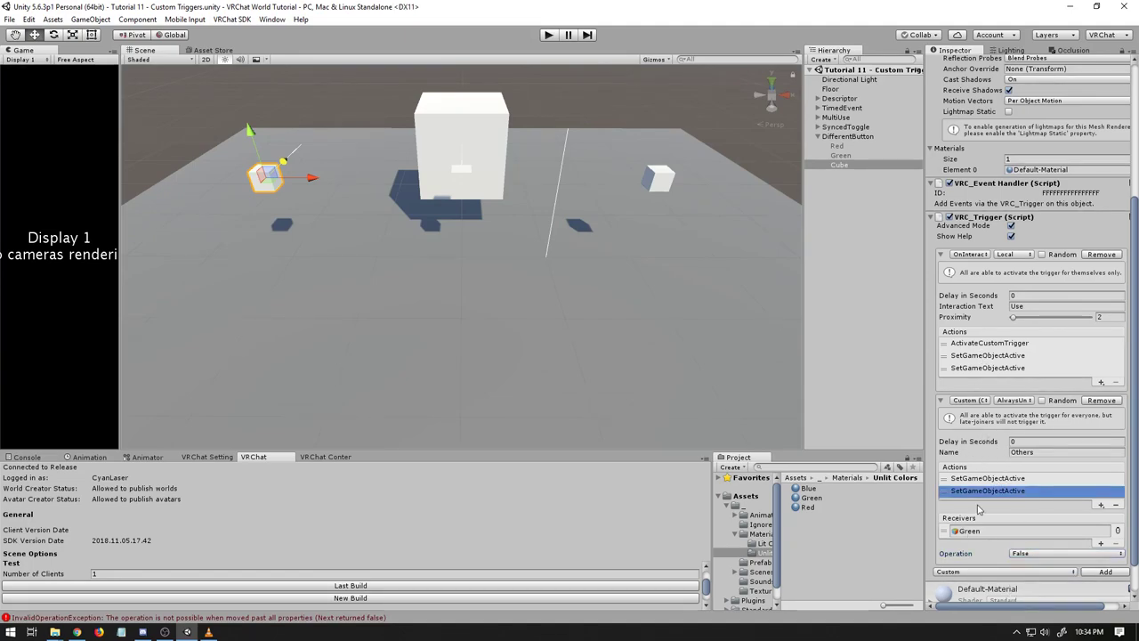
Step: Make the OnInteract ActivateCustomTrigger action target the small cube's own VRC_Trigger and call the Others trigger
click(1001, 345)
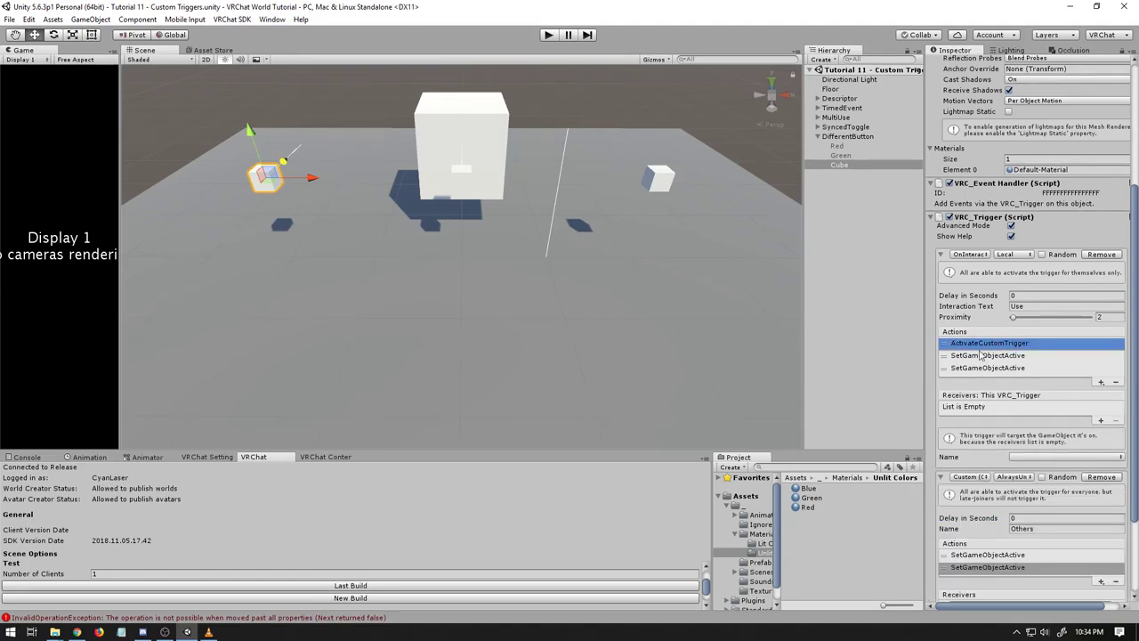
drag(842, 166, 1001, 406)
click(1032, 431)
click(1035, 441)
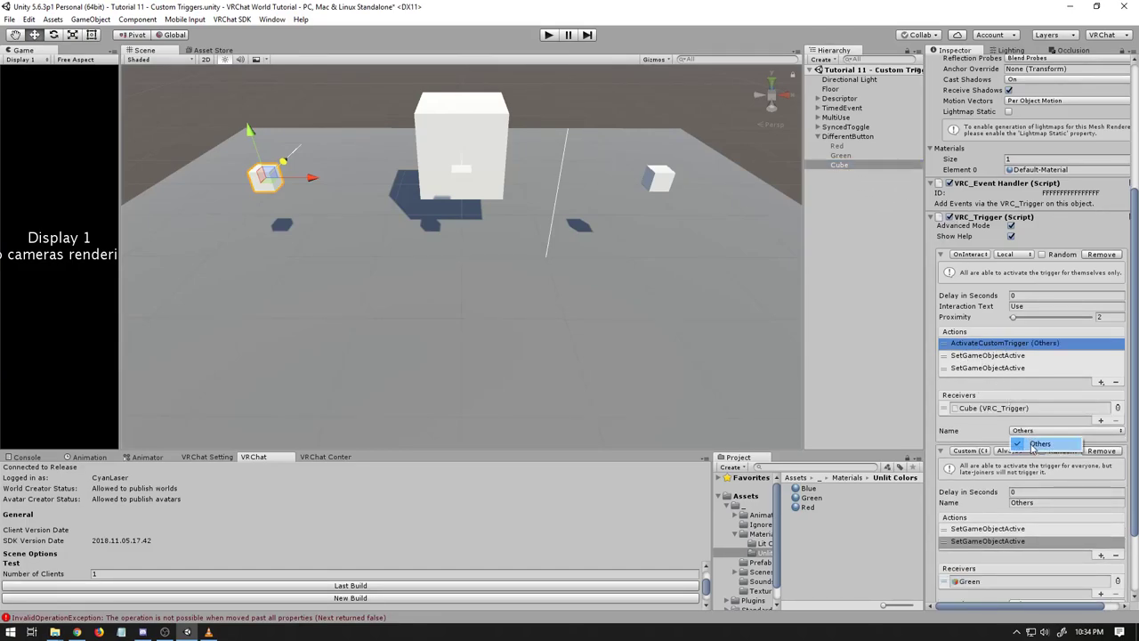
Step: Review the receivers and operations of the SetGameObjectActive actions in both the Others and OnInteract triggers
scroll(1005, 387, down, 4)
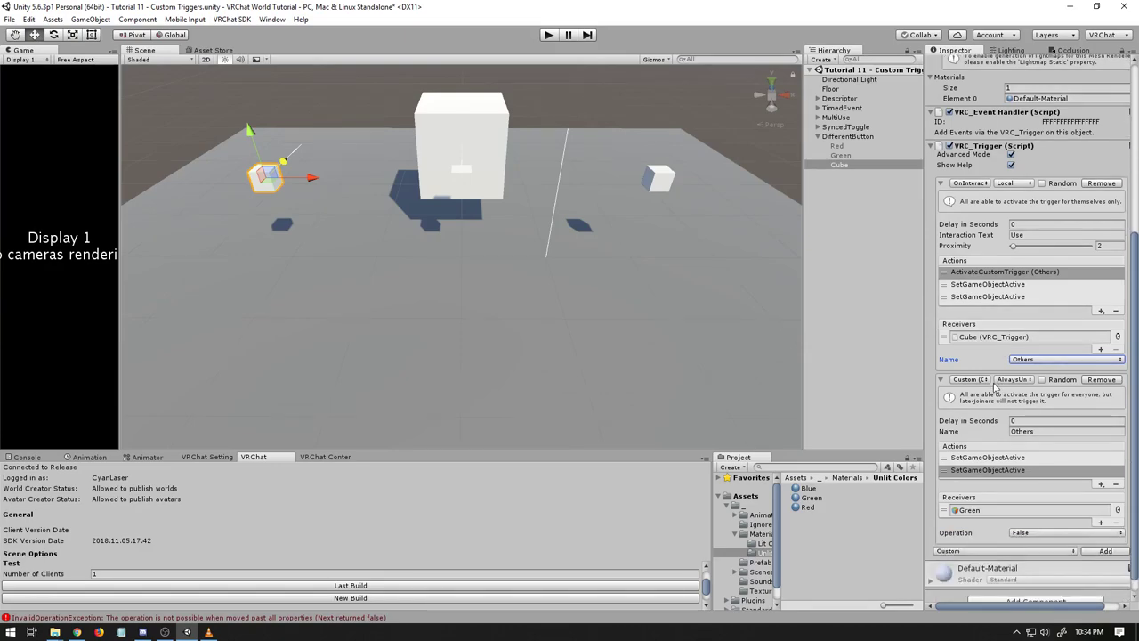
scroll(972, 510, down, 1)
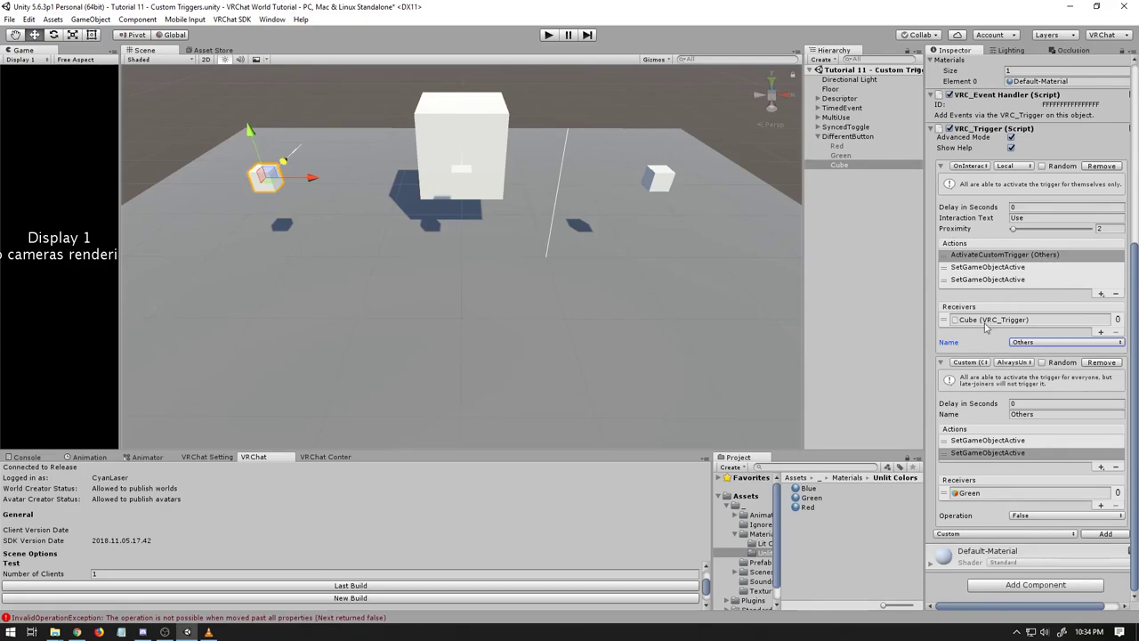
click(992, 439)
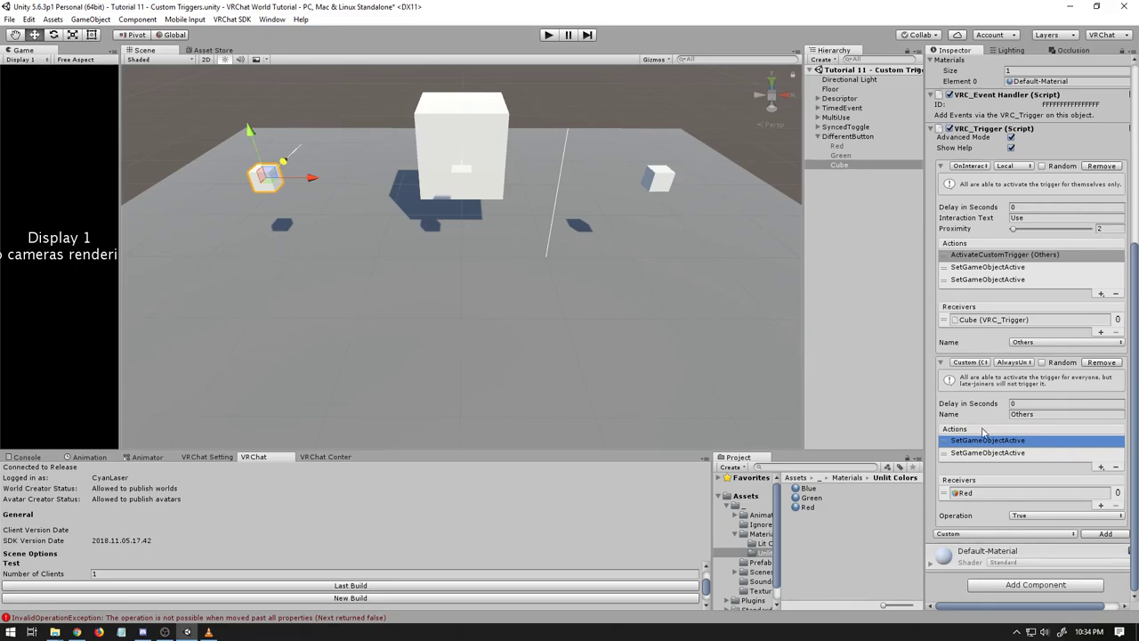
click(965, 495)
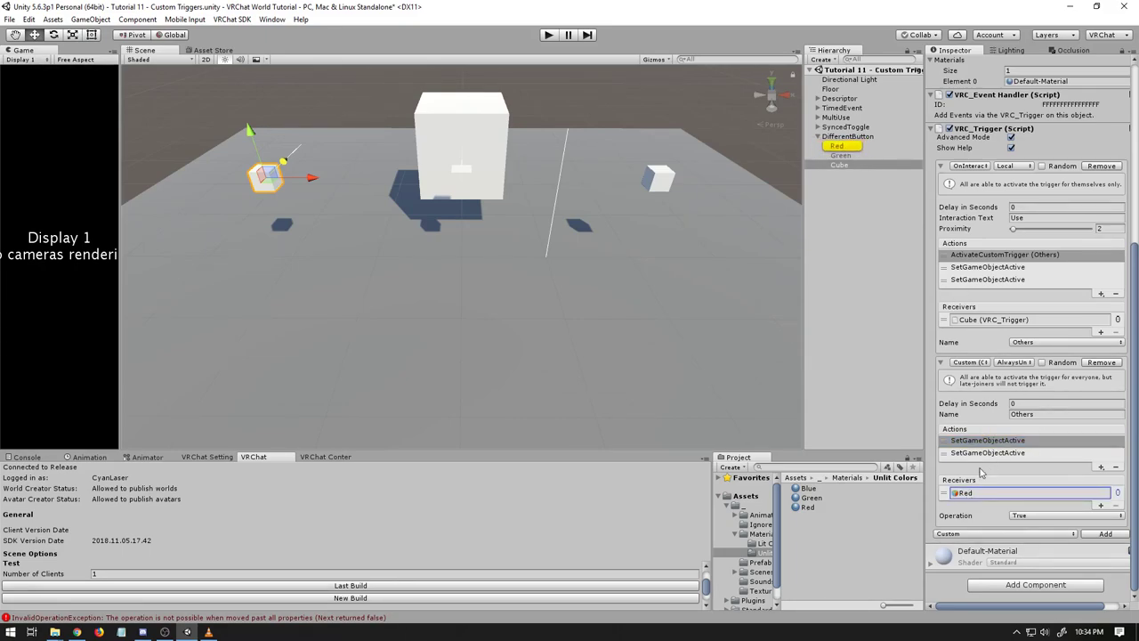
click(986, 453)
click(970, 495)
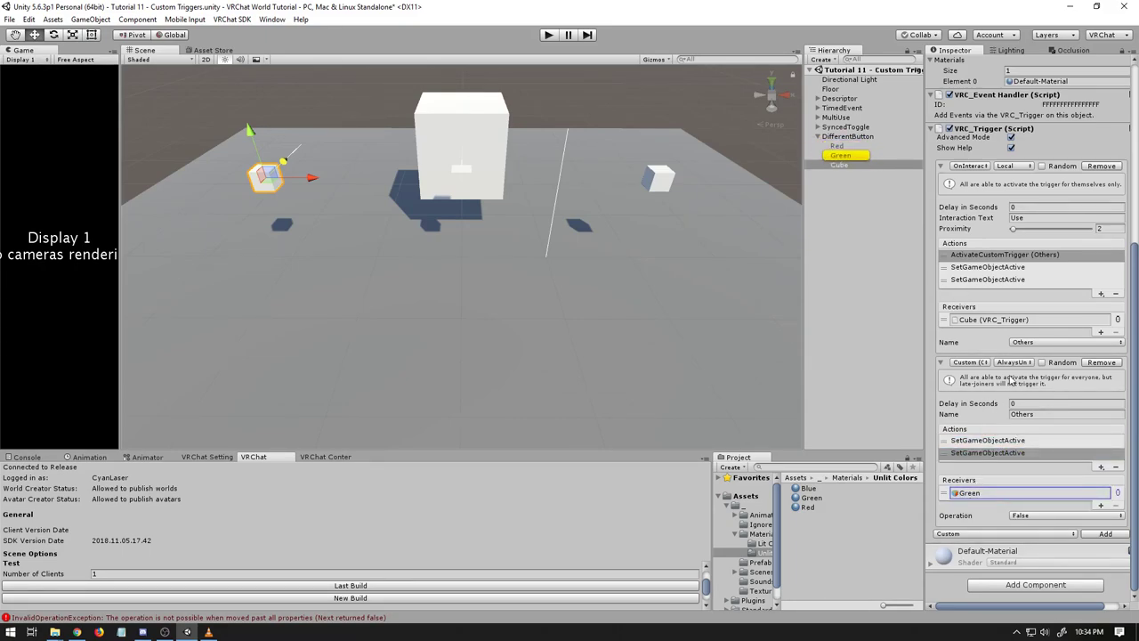
click(984, 267)
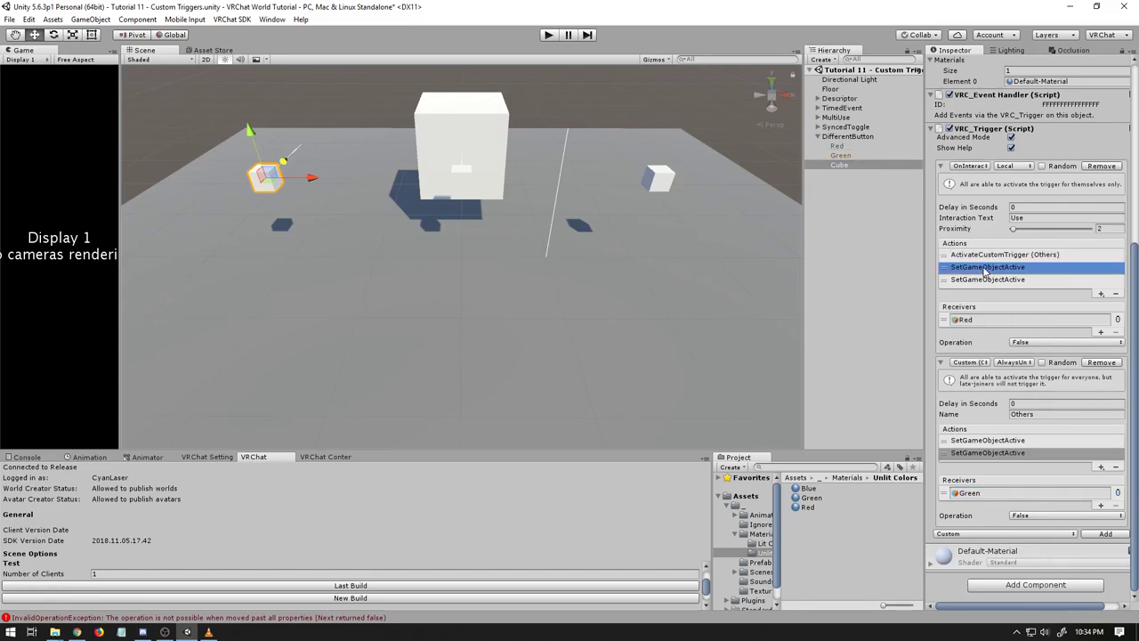
click(967, 320)
click(979, 280)
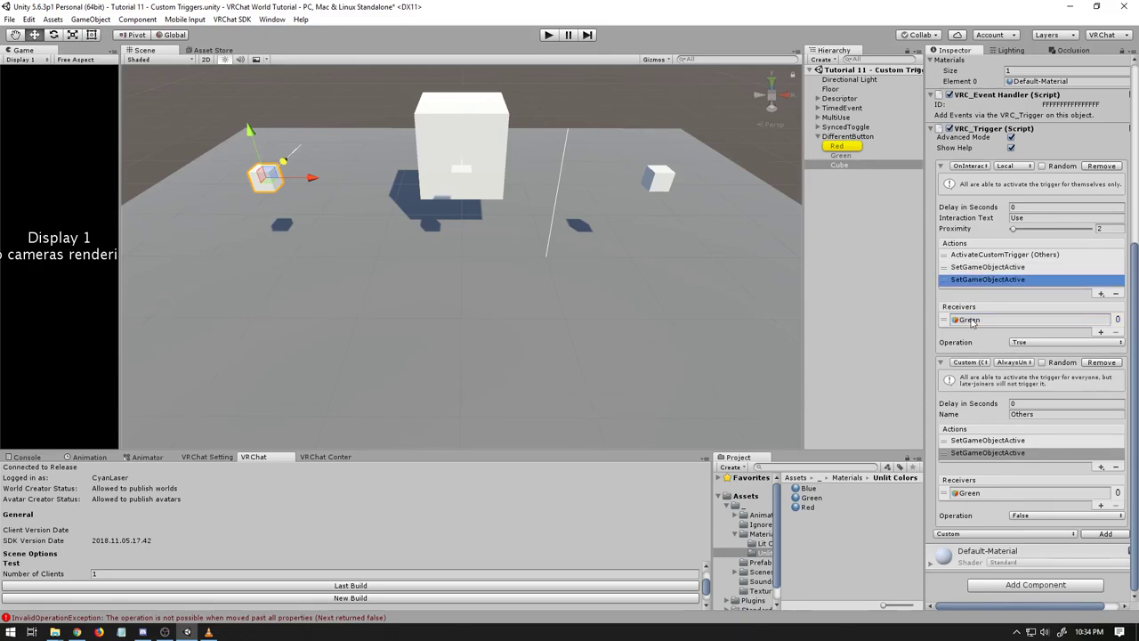
click(972, 322)
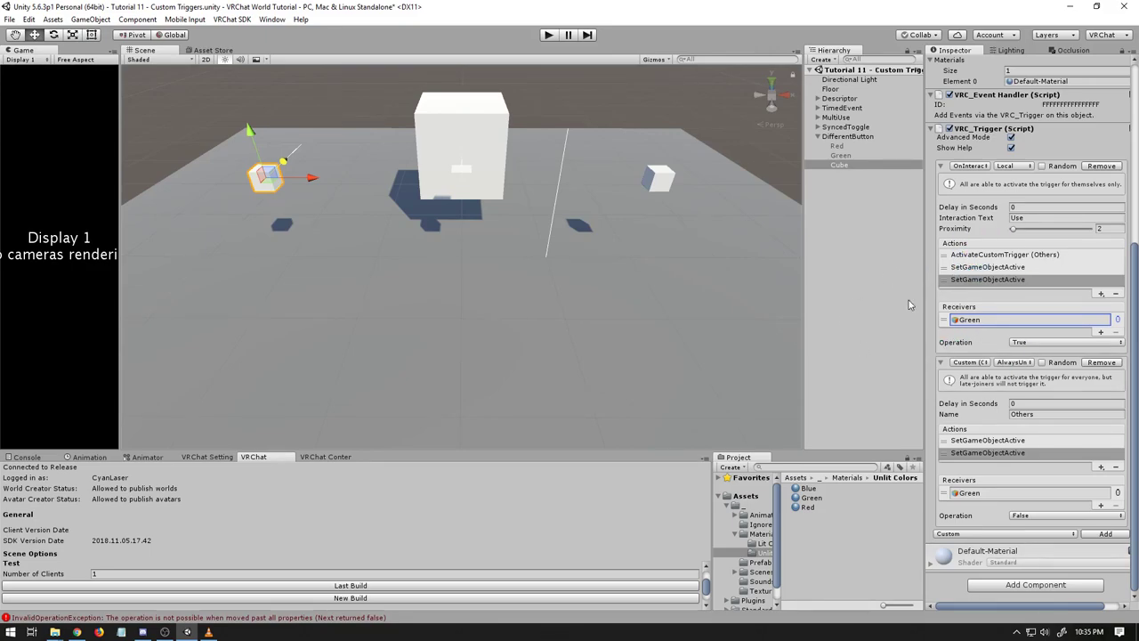
click(976, 268)
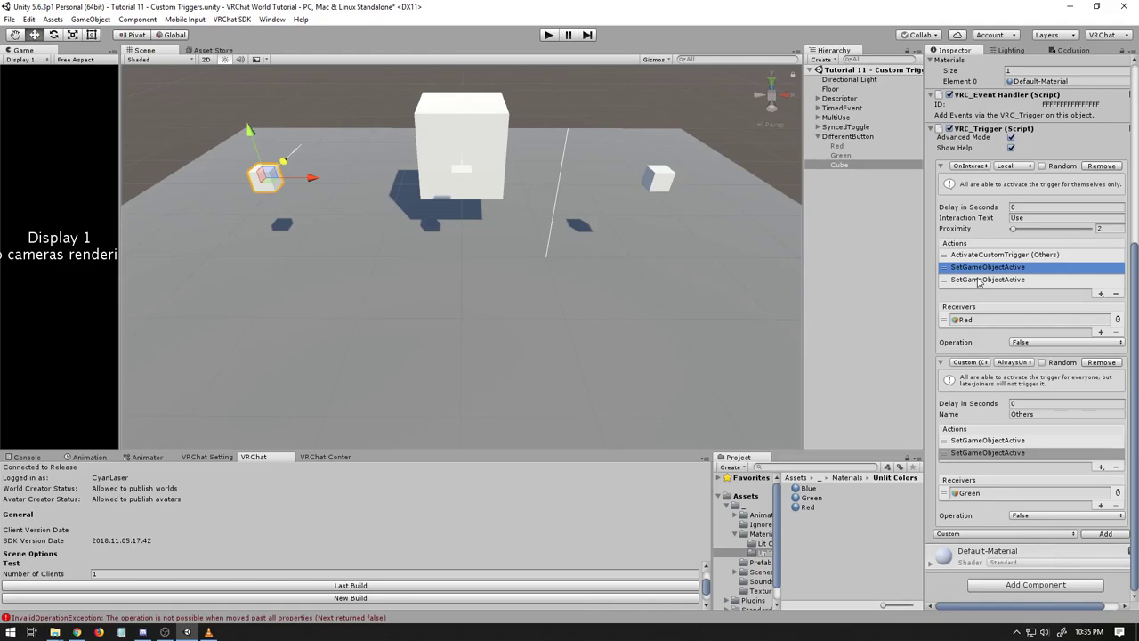
click(979, 281)
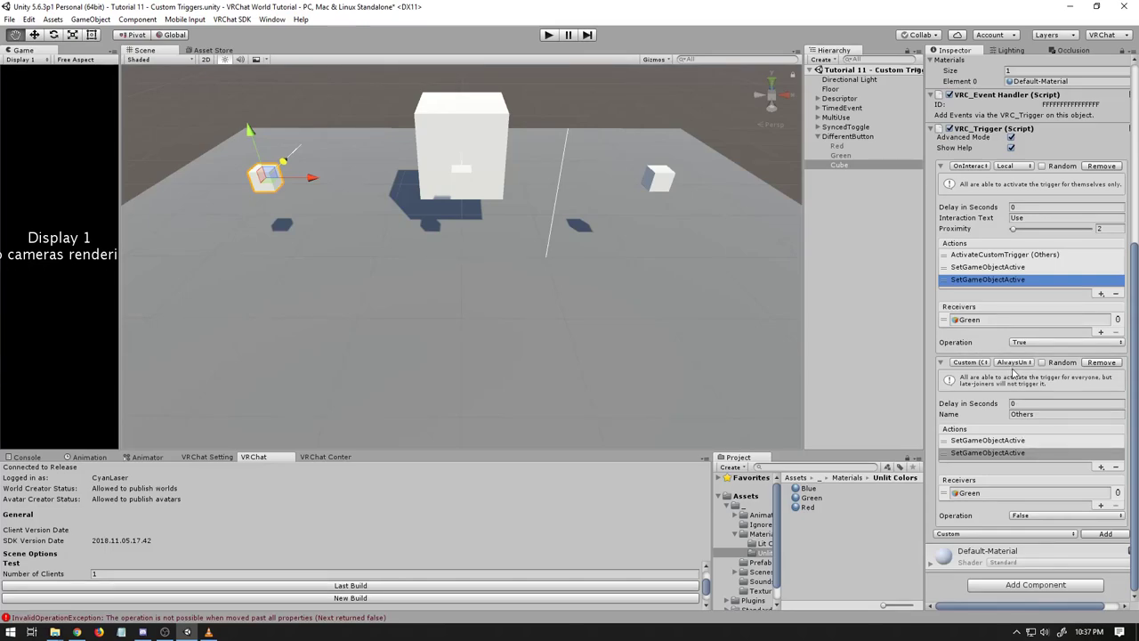
Step: Check the broadcast type options of the Others trigger without changing them, and deselect the small cube
click(1015, 365)
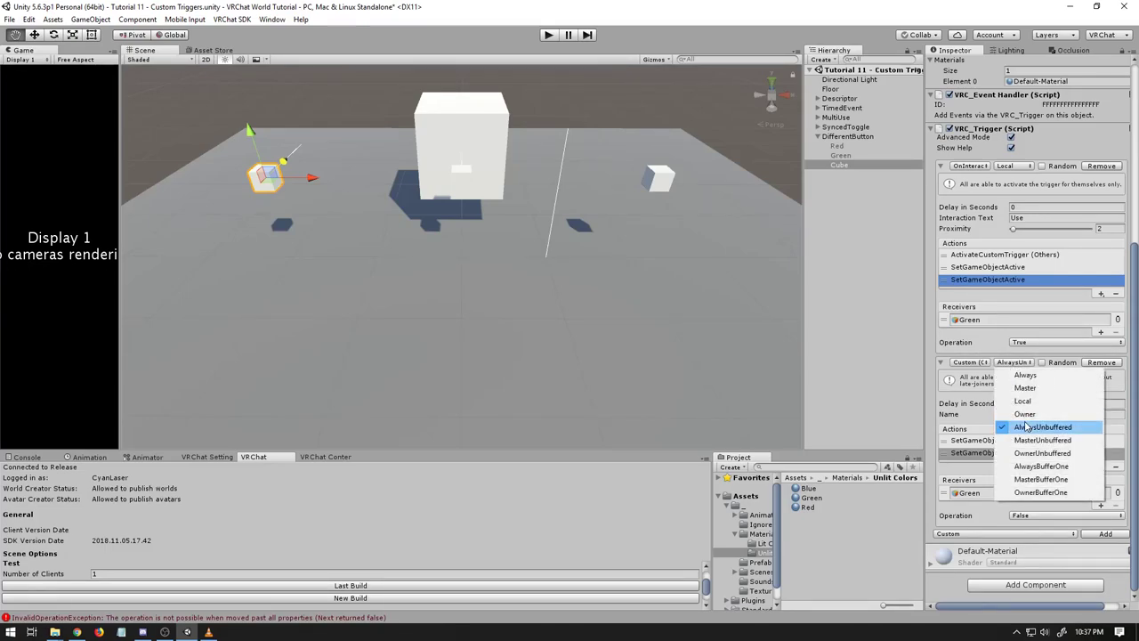
click(989, 393)
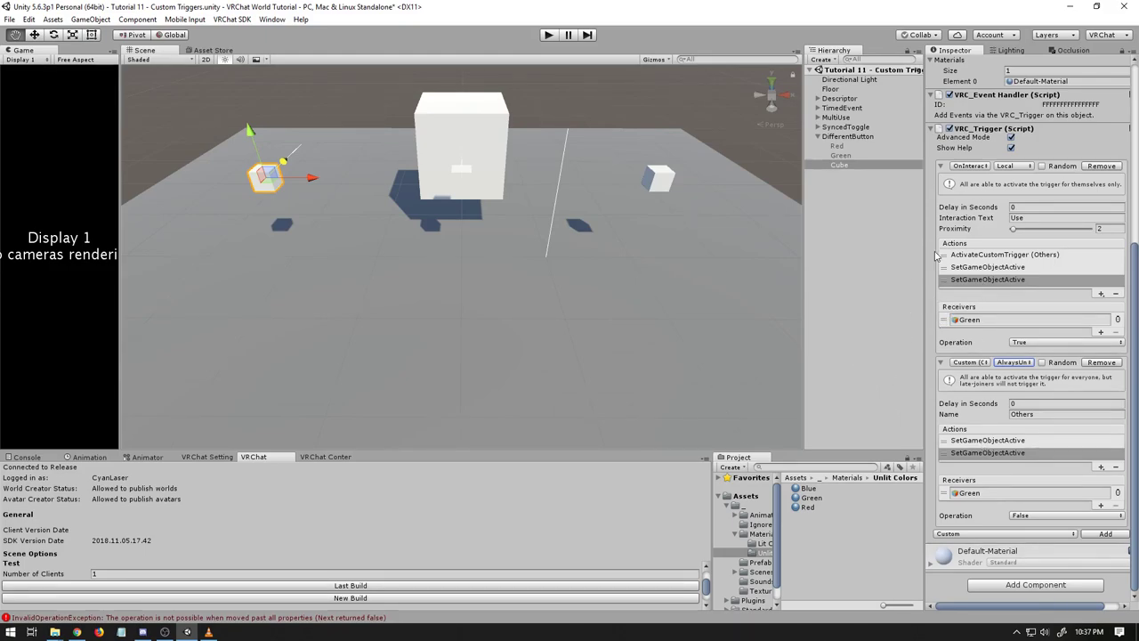
click(860, 219)
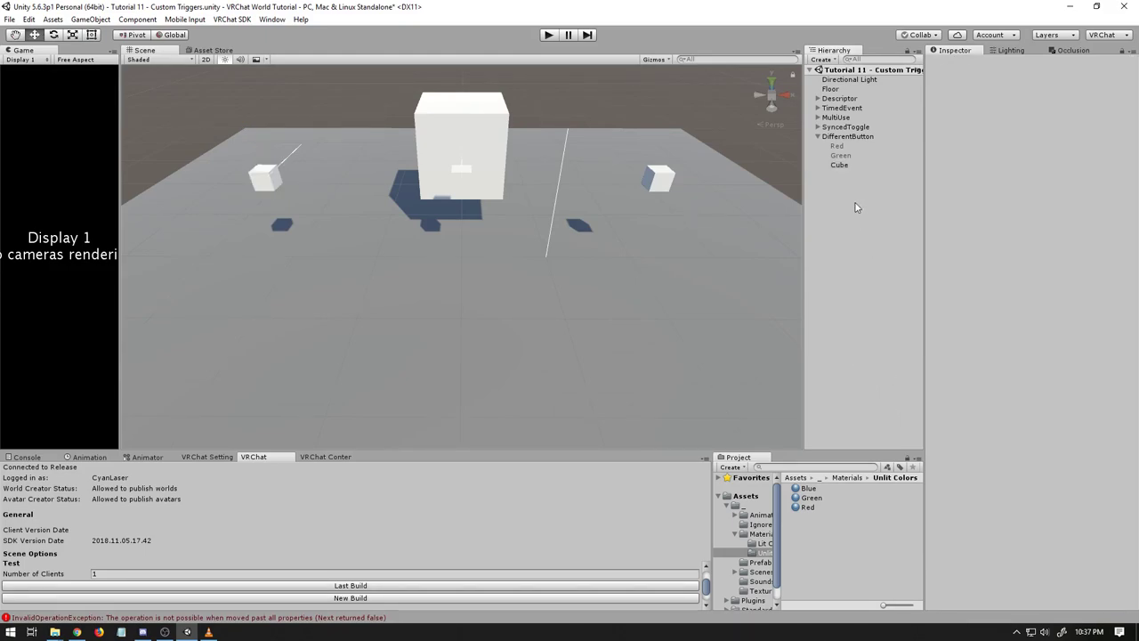